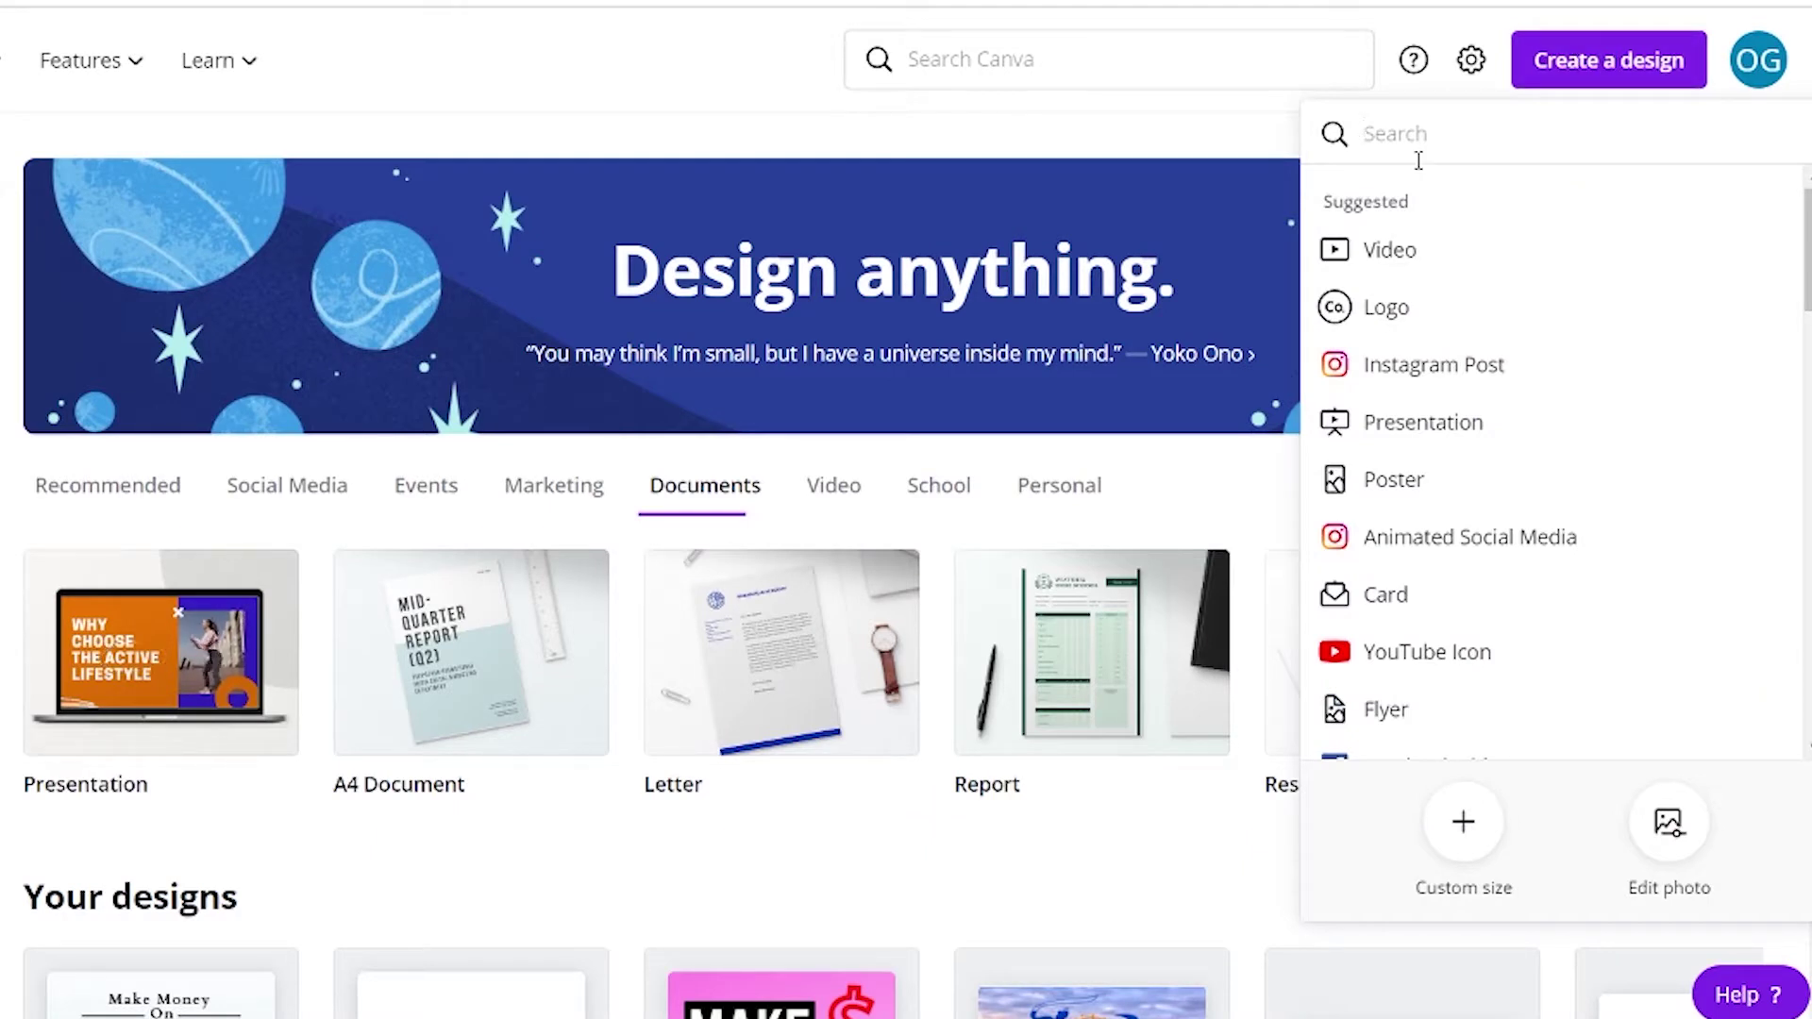
Create a blank A4 document and open the Light Pink Romantic Ebook Cover template from an 'ebook' search.
{"action": "type", "text": "a4"}
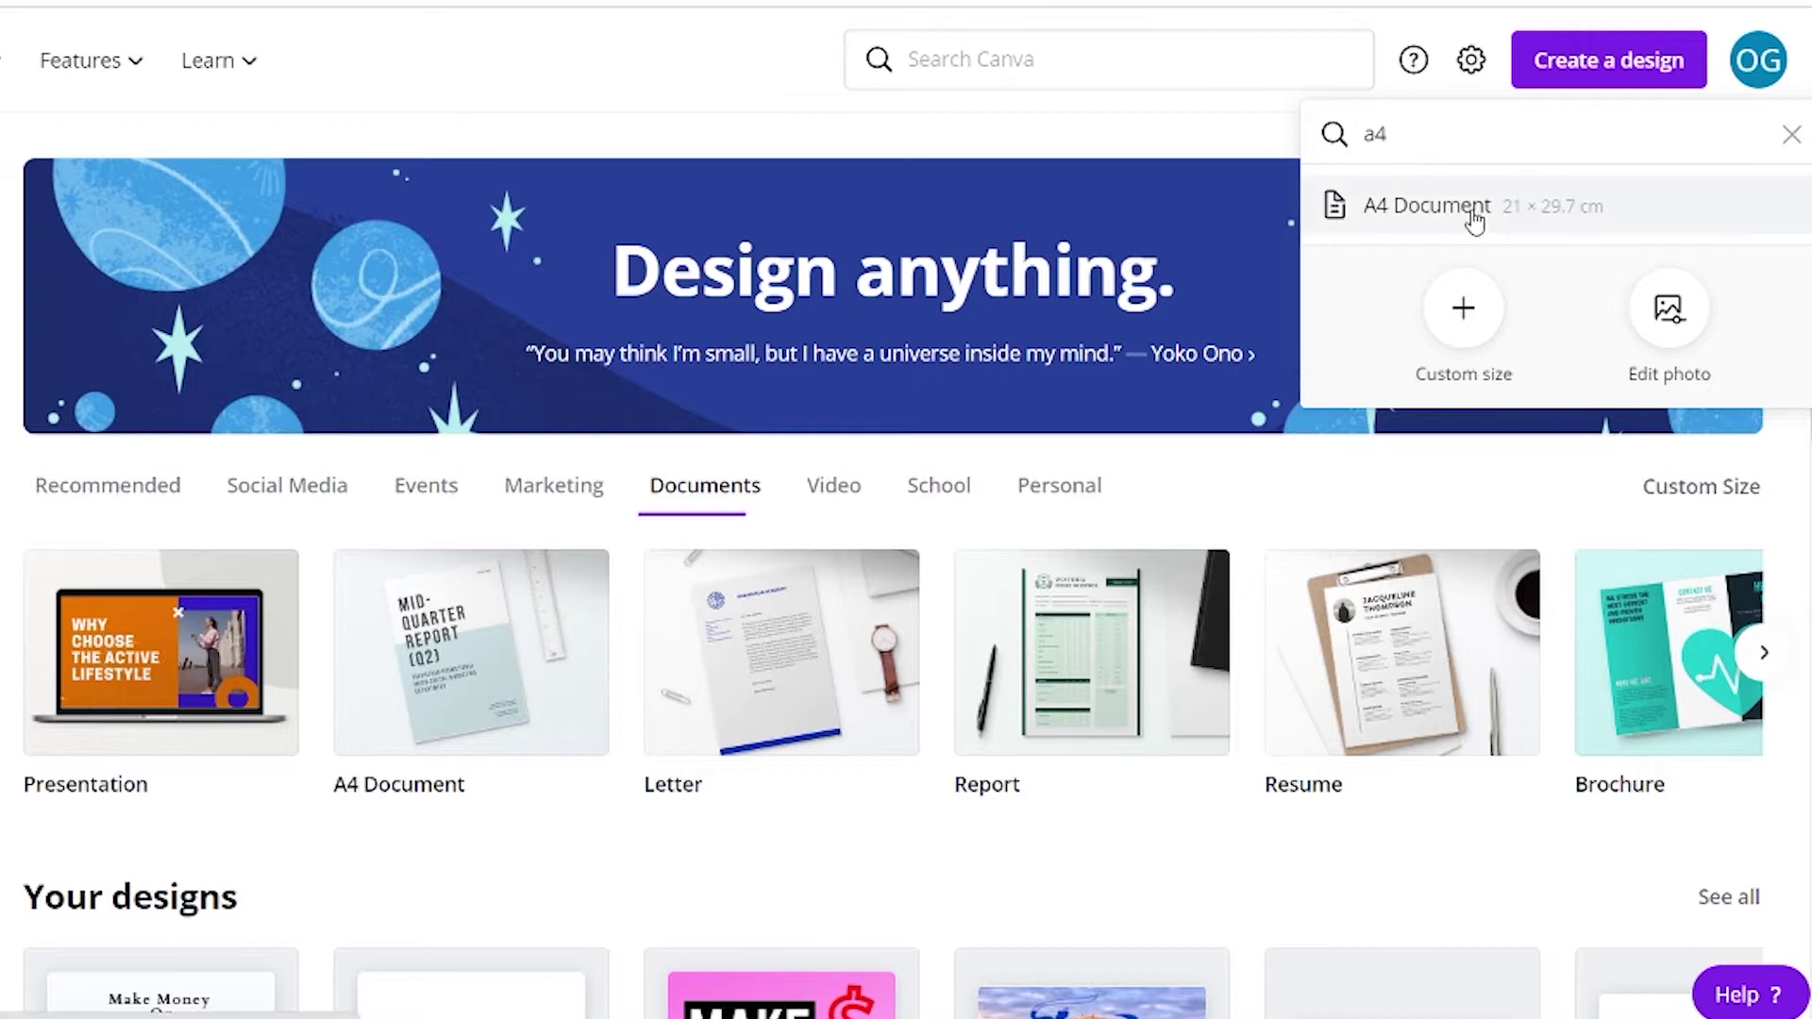
{"action": "left_click", "coordinate": [1473, 219]}
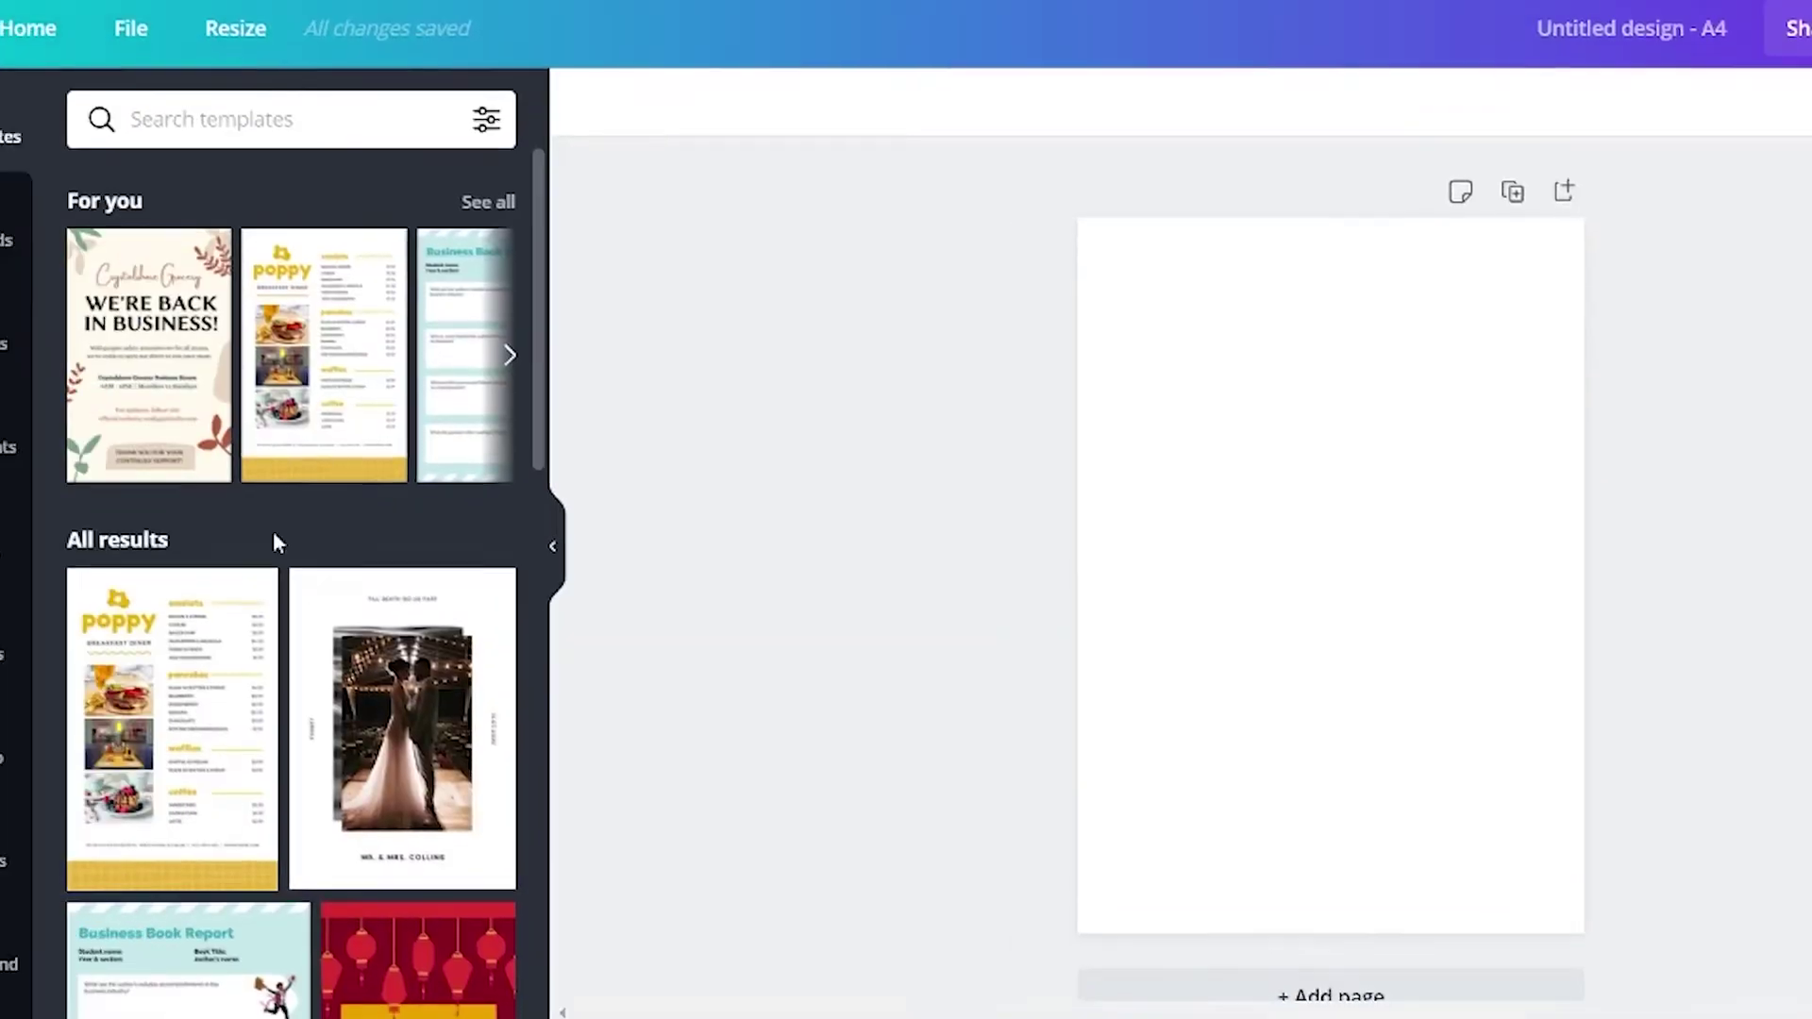
{"action": "left_click", "coordinate": [487, 119]}
{"action": "left_click", "coordinate": [149, 125]}
{"action": "type", "text": "ebook"}
{"action": "left_click", "coordinate": [223, 253]}
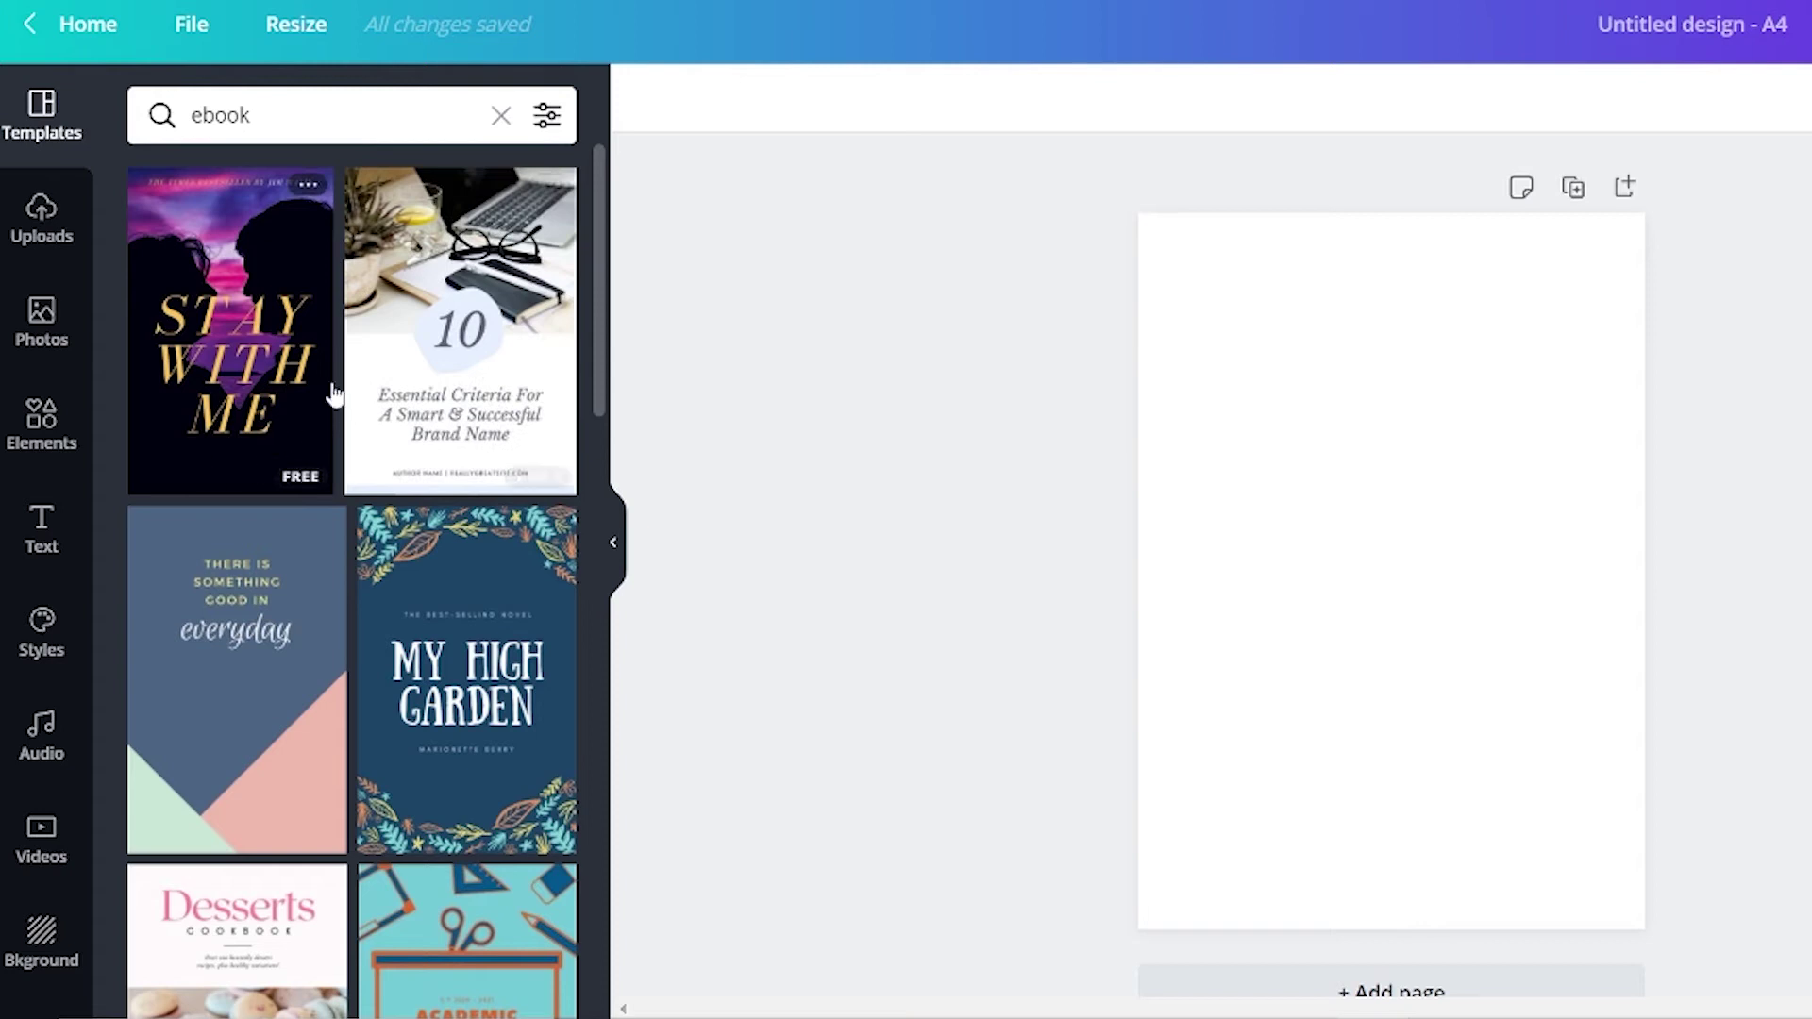
{"action": "scroll", "coordinate": [223, 346], "scroll_direction": "down", "scroll_amount": 5}
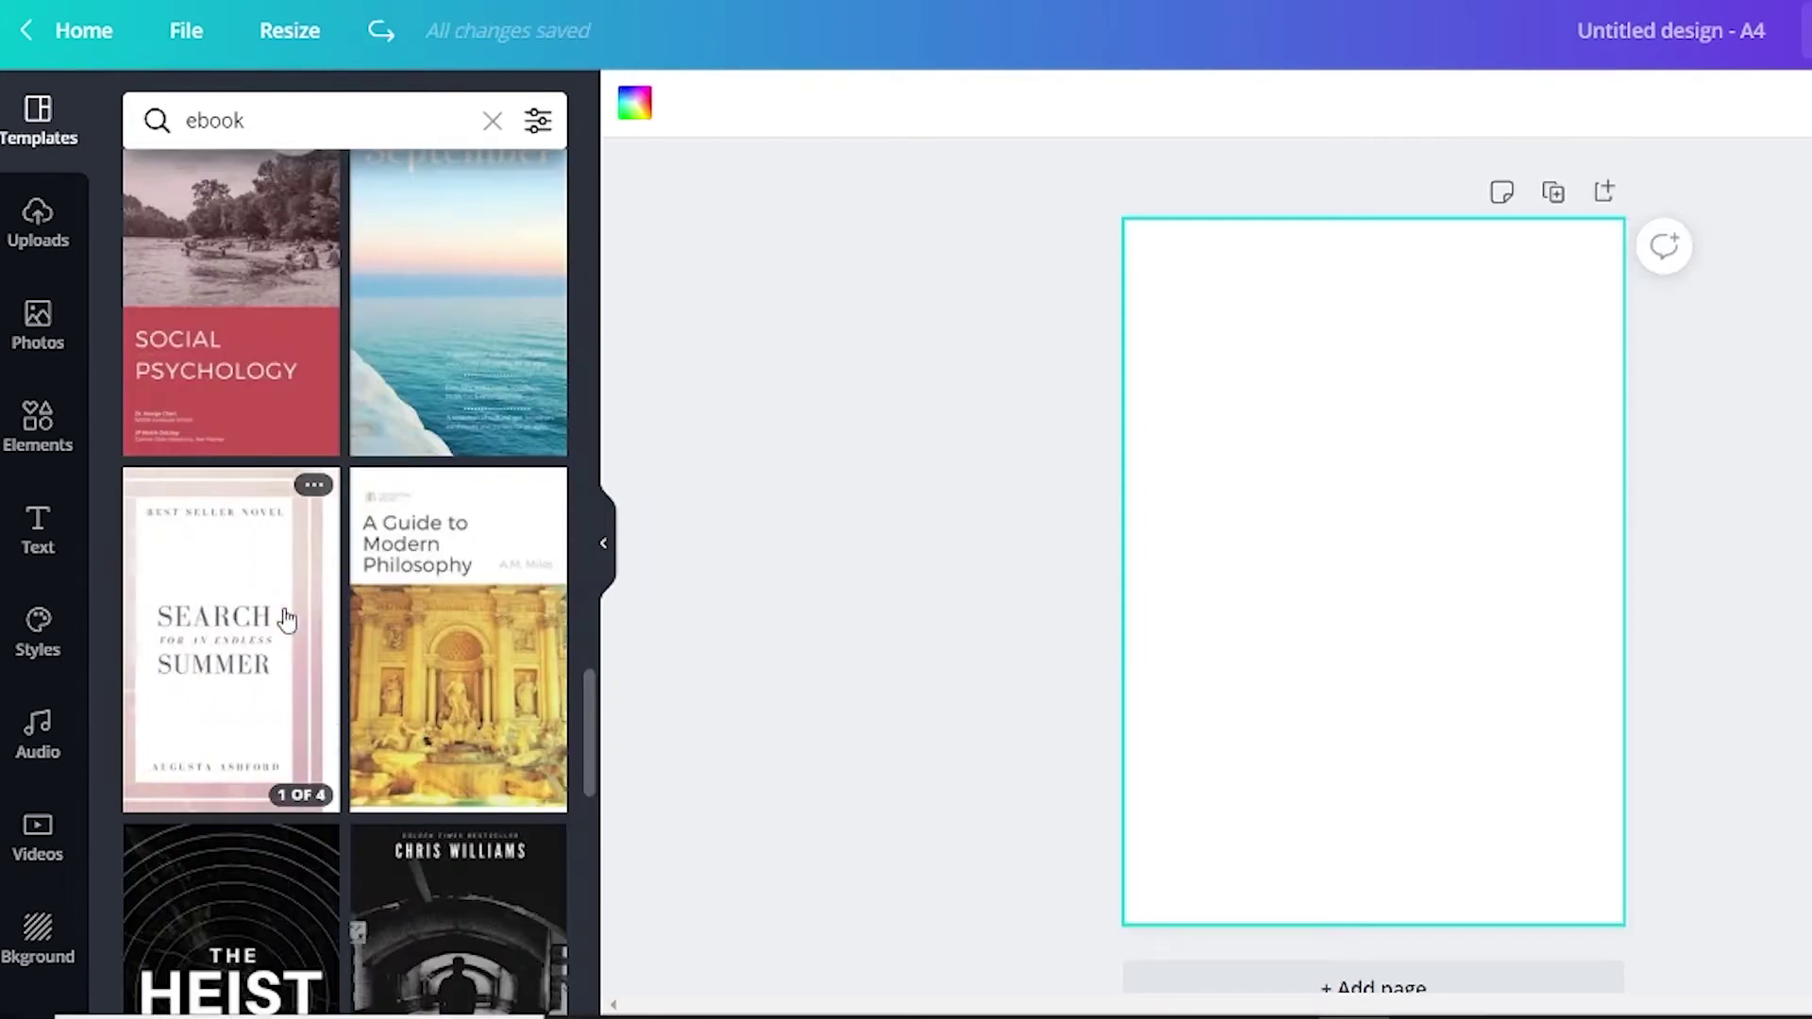
{"action": "left_click", "coordinate": [253, 646]}
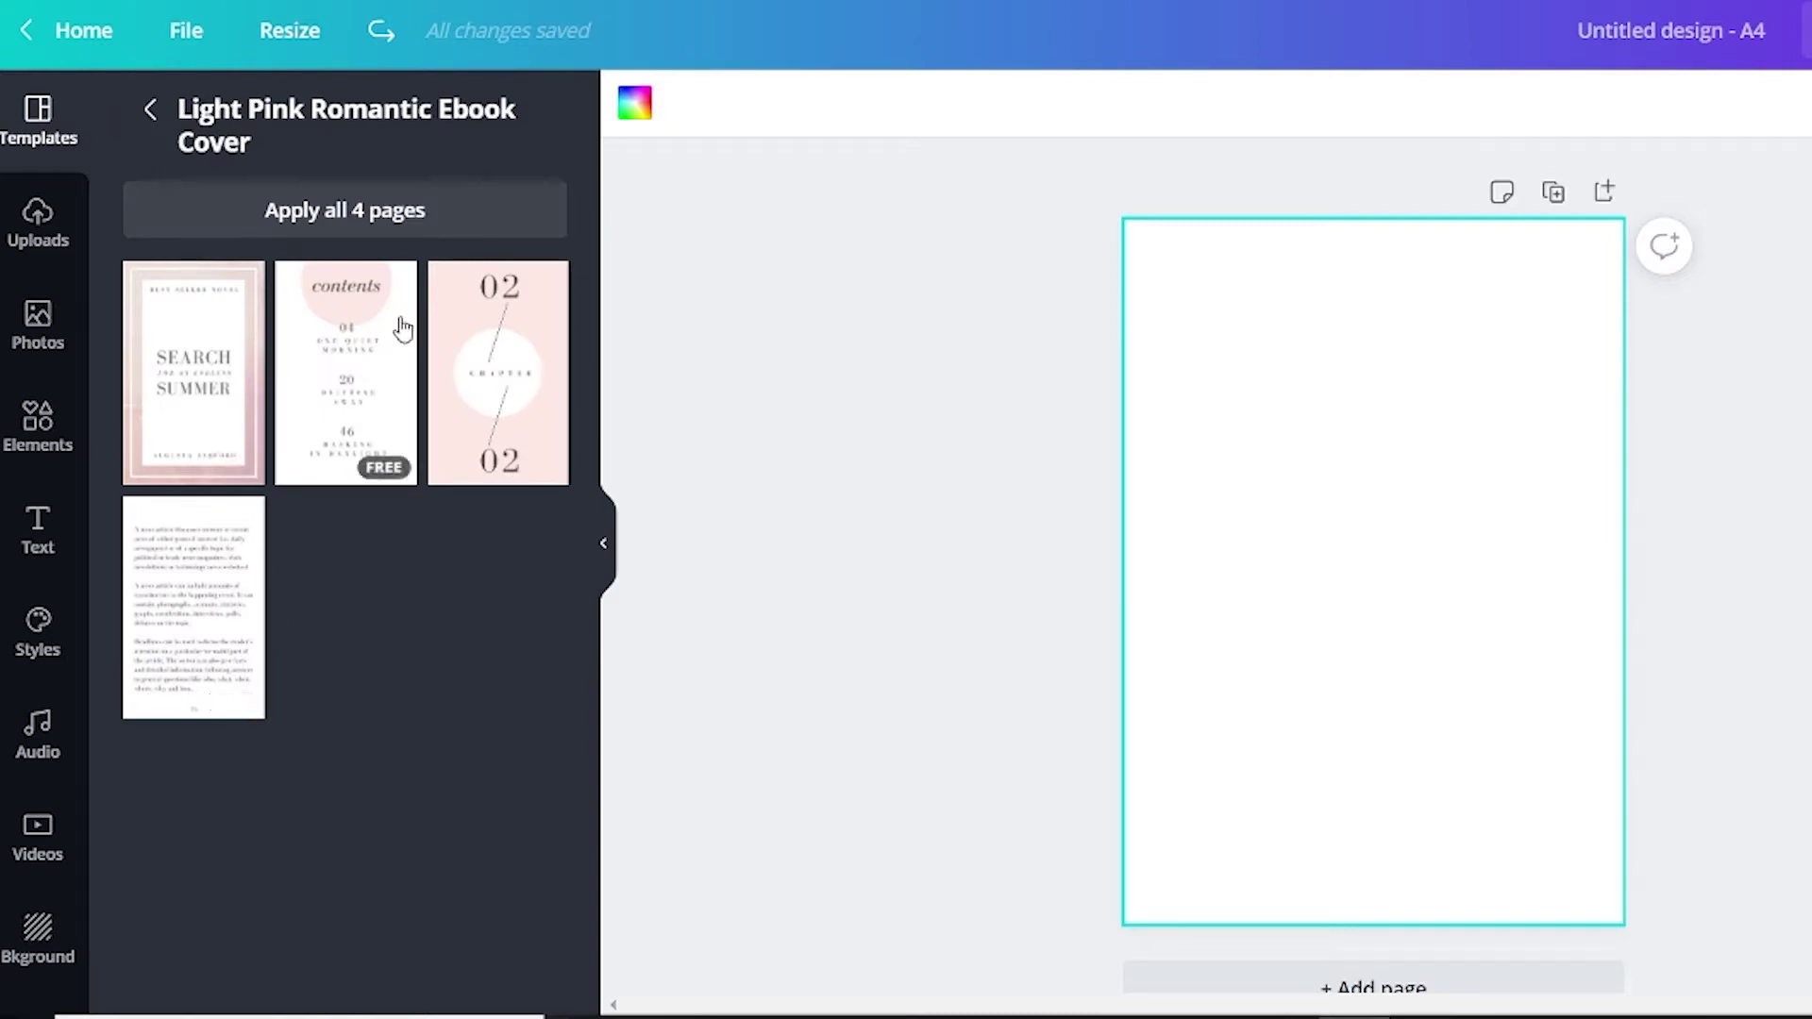
Apply the pink ebook cover template to all 4 pages and edit the cover subtitle text.
{"action": "left_click", "coordinate": [358, 216]}
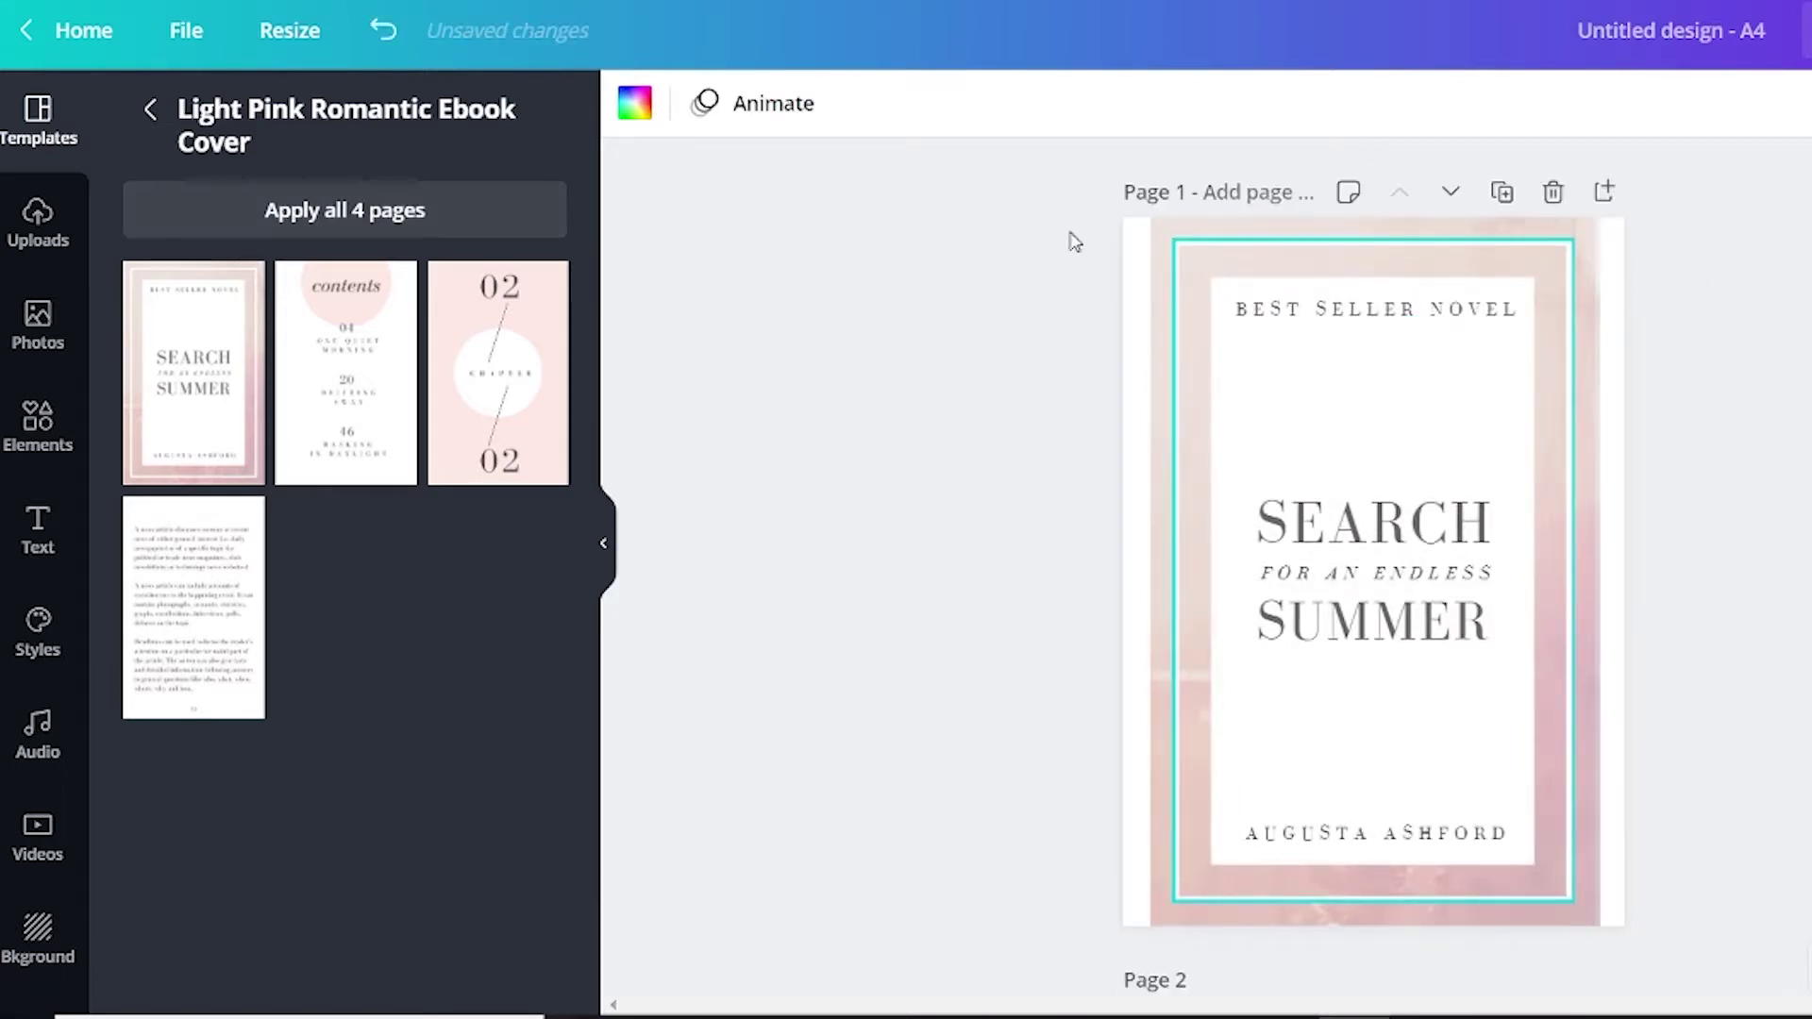
{"action": "scroll", "coordinate": [866, 462], "scroll_direction": "down", "scroll_amount": 3}
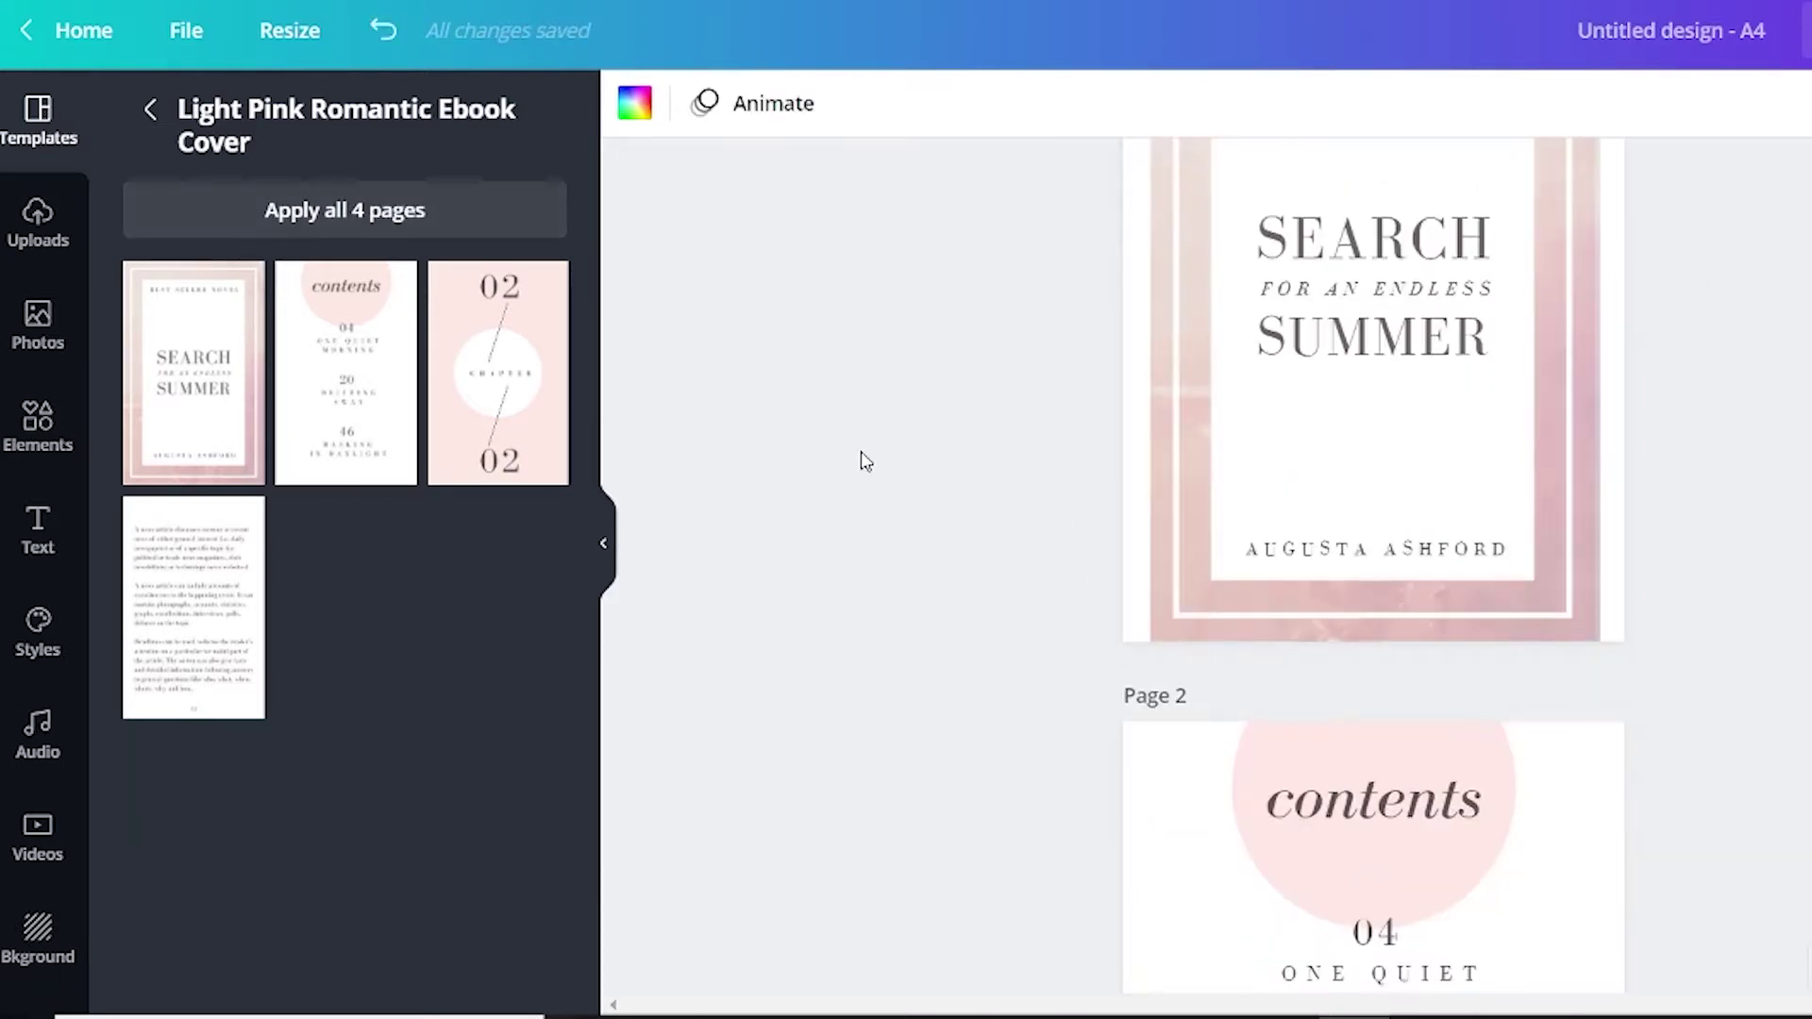
{"action": "scroll", "coordinate": [1400, 492], "scroll_direction": "down", "scroll_amount": 6}
{"action": "scroll", "coordinate": [1561, 736], "scroll_direction": "down", "scroll_amount": 10}
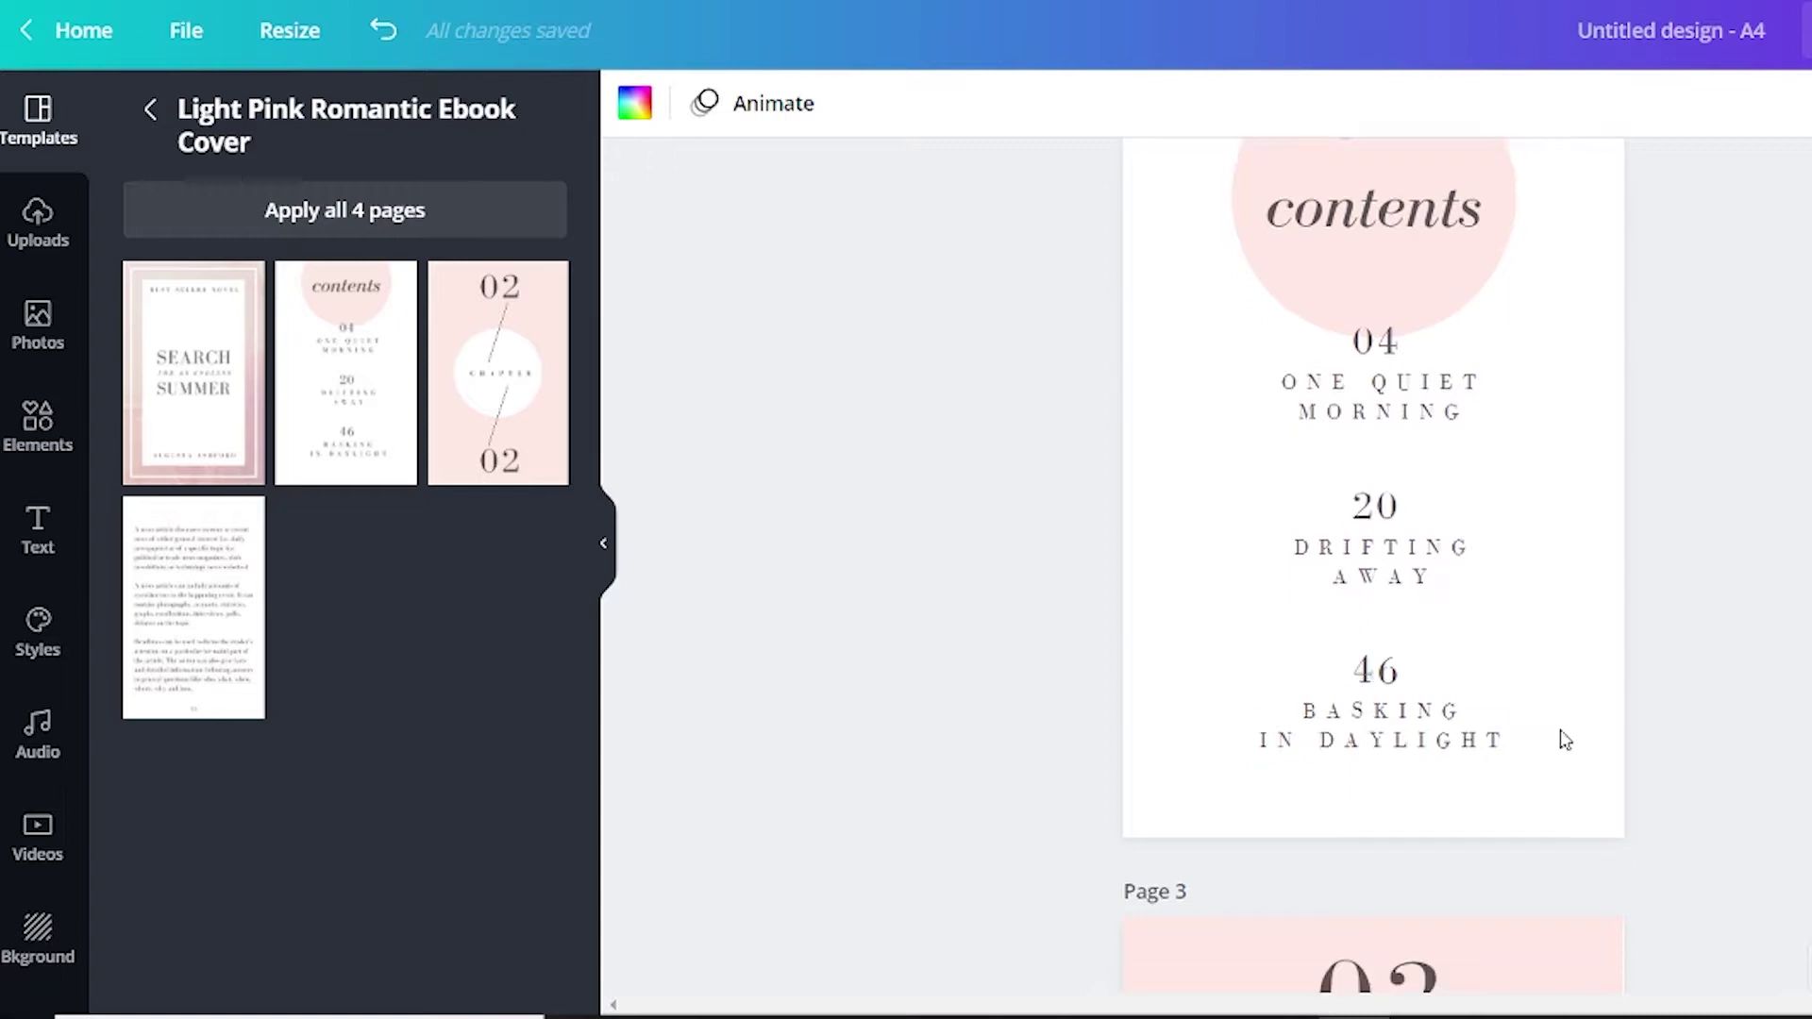
{"action": "scroll", "coordinate": [1403, 557], "scroll_direction": "up", "scroll_amount": 5}
{"action": "scroll", "coordinate": [1351, 972], "scroll_direction": "down", "scroll_amount": 10}
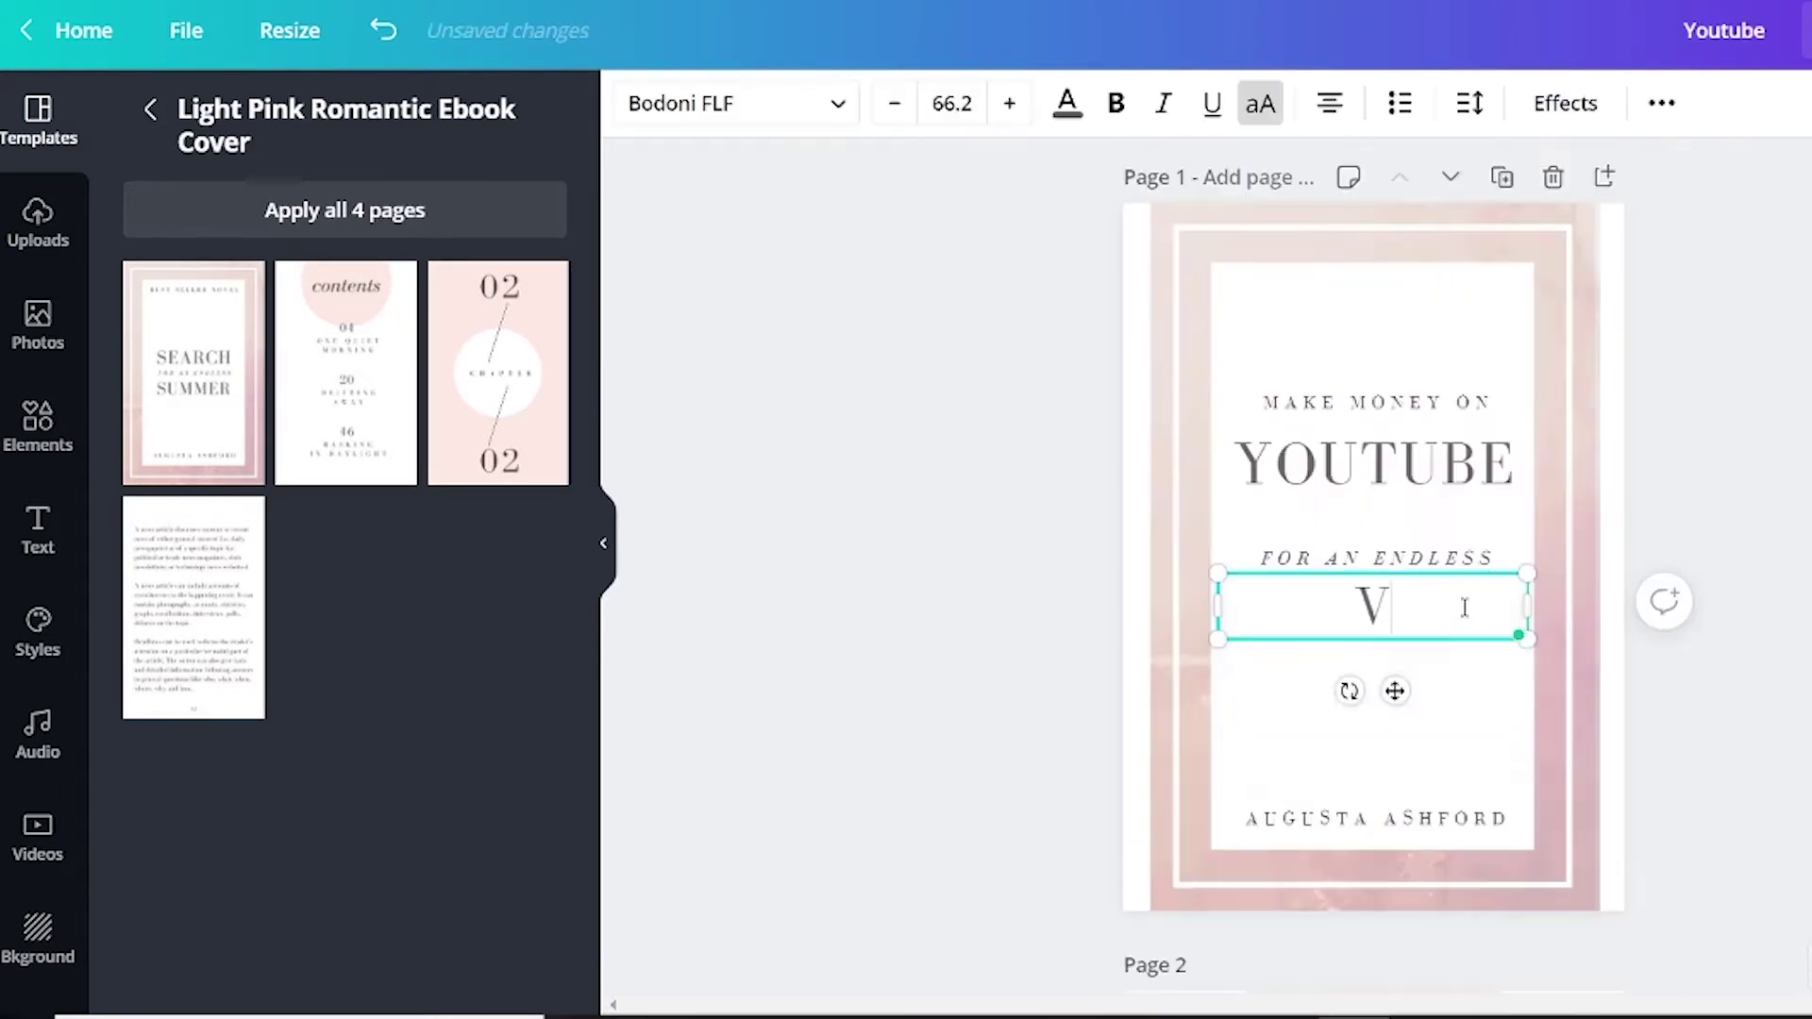
{"action": "double_click", "coordinate": [1441, 565]}
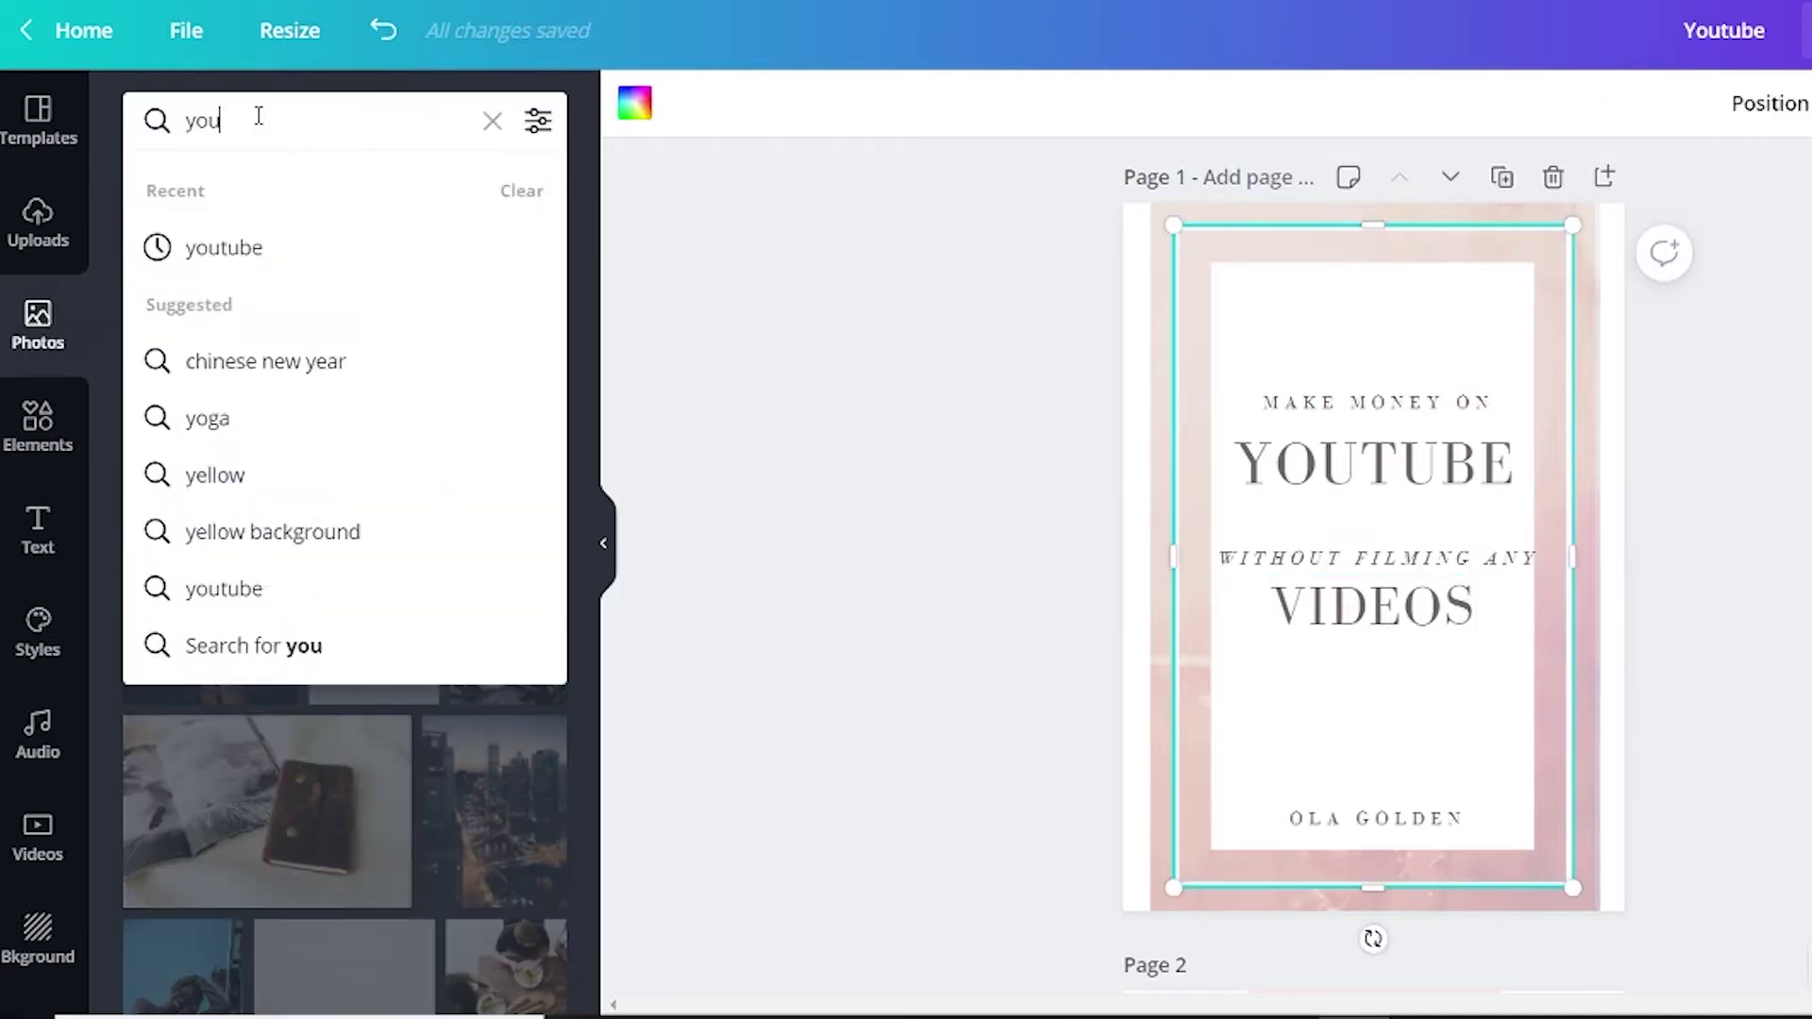
{"action": "type", "text": "tube"}
{"action": "key", "text": "Return"}
Place the thumbs-up photo on the cover and give the page a red background.
{"action": "left_click_drag", "start_coordinate": [443, 547], "coordinate": [1225, 597]}
{"action": "left_click", "coordinate": [1127, 332]}
{"action": "left_click", "coordinate": [634, 103]}
{"action": "left_click", "coordinate": [152, 252]}
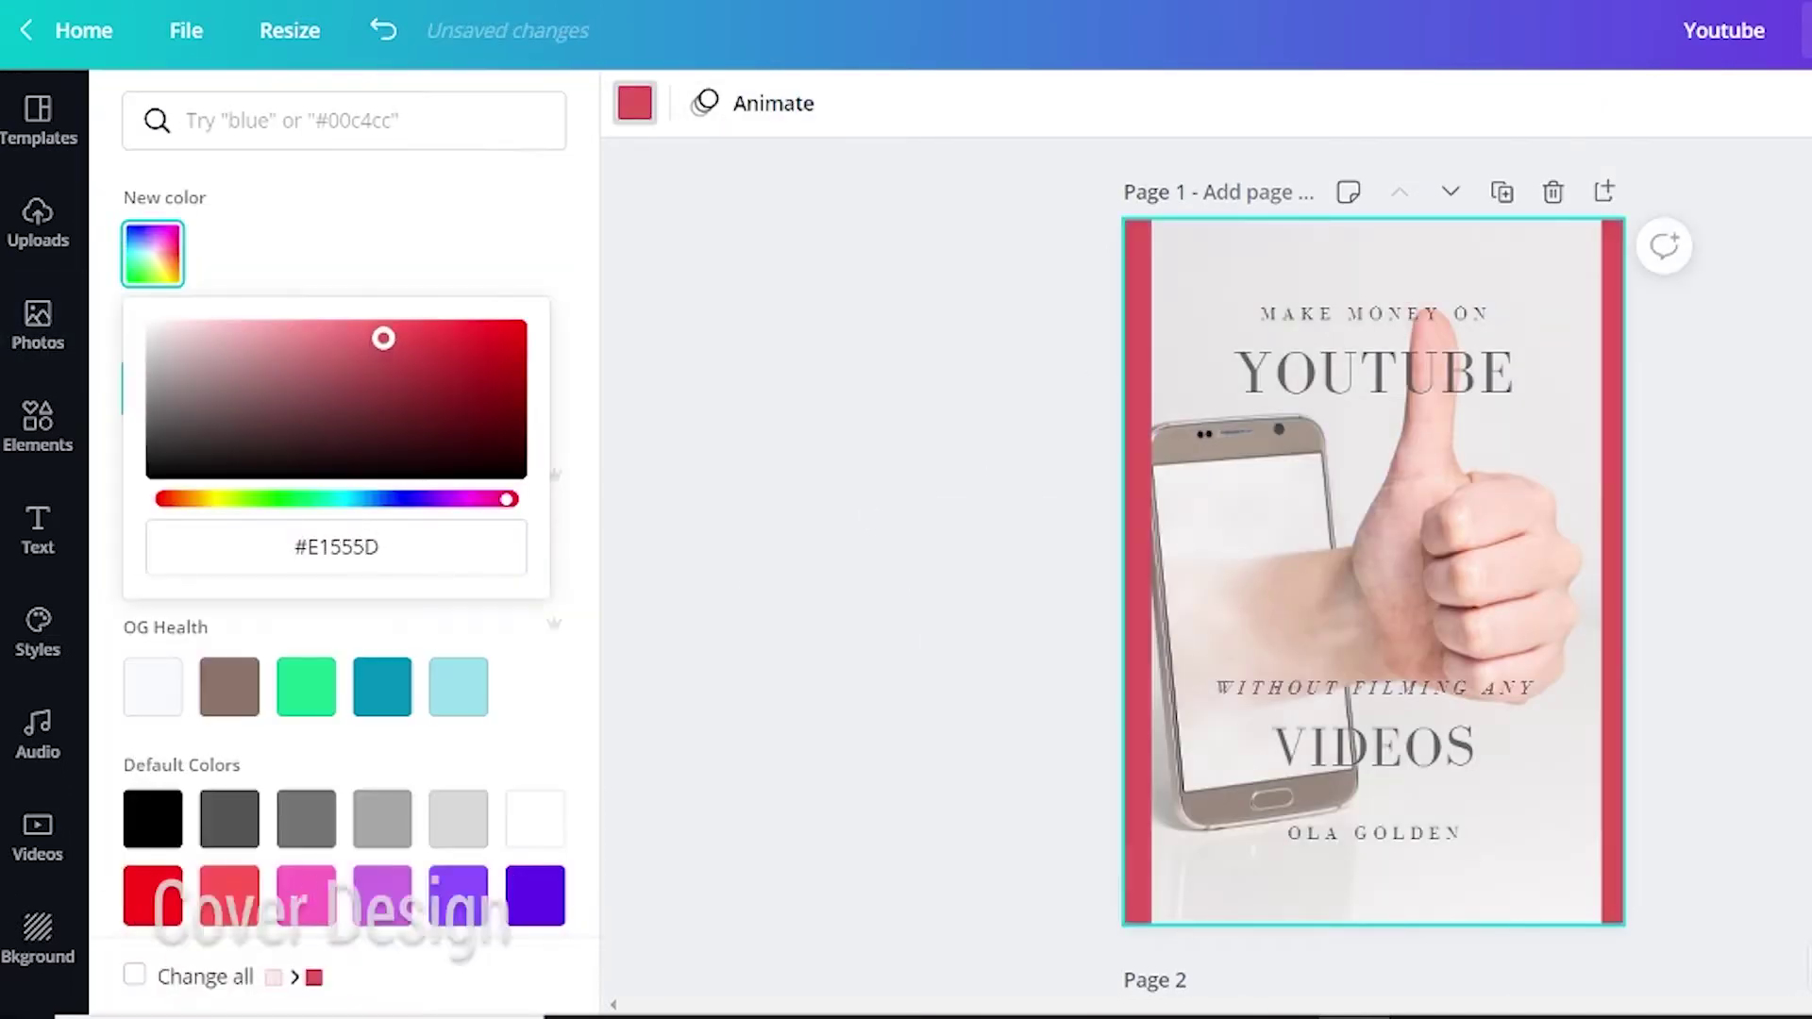
{"action": "left_click_drag", "start_coordinate": [384, 336], "coordinate": [354, 339]}
Set YOUTUBE in enlarged Norwester, reuse a copy for the VIDEOS line, and change the background to #B47777.
{"action": "left_click", "coordinate": [660, 353]}
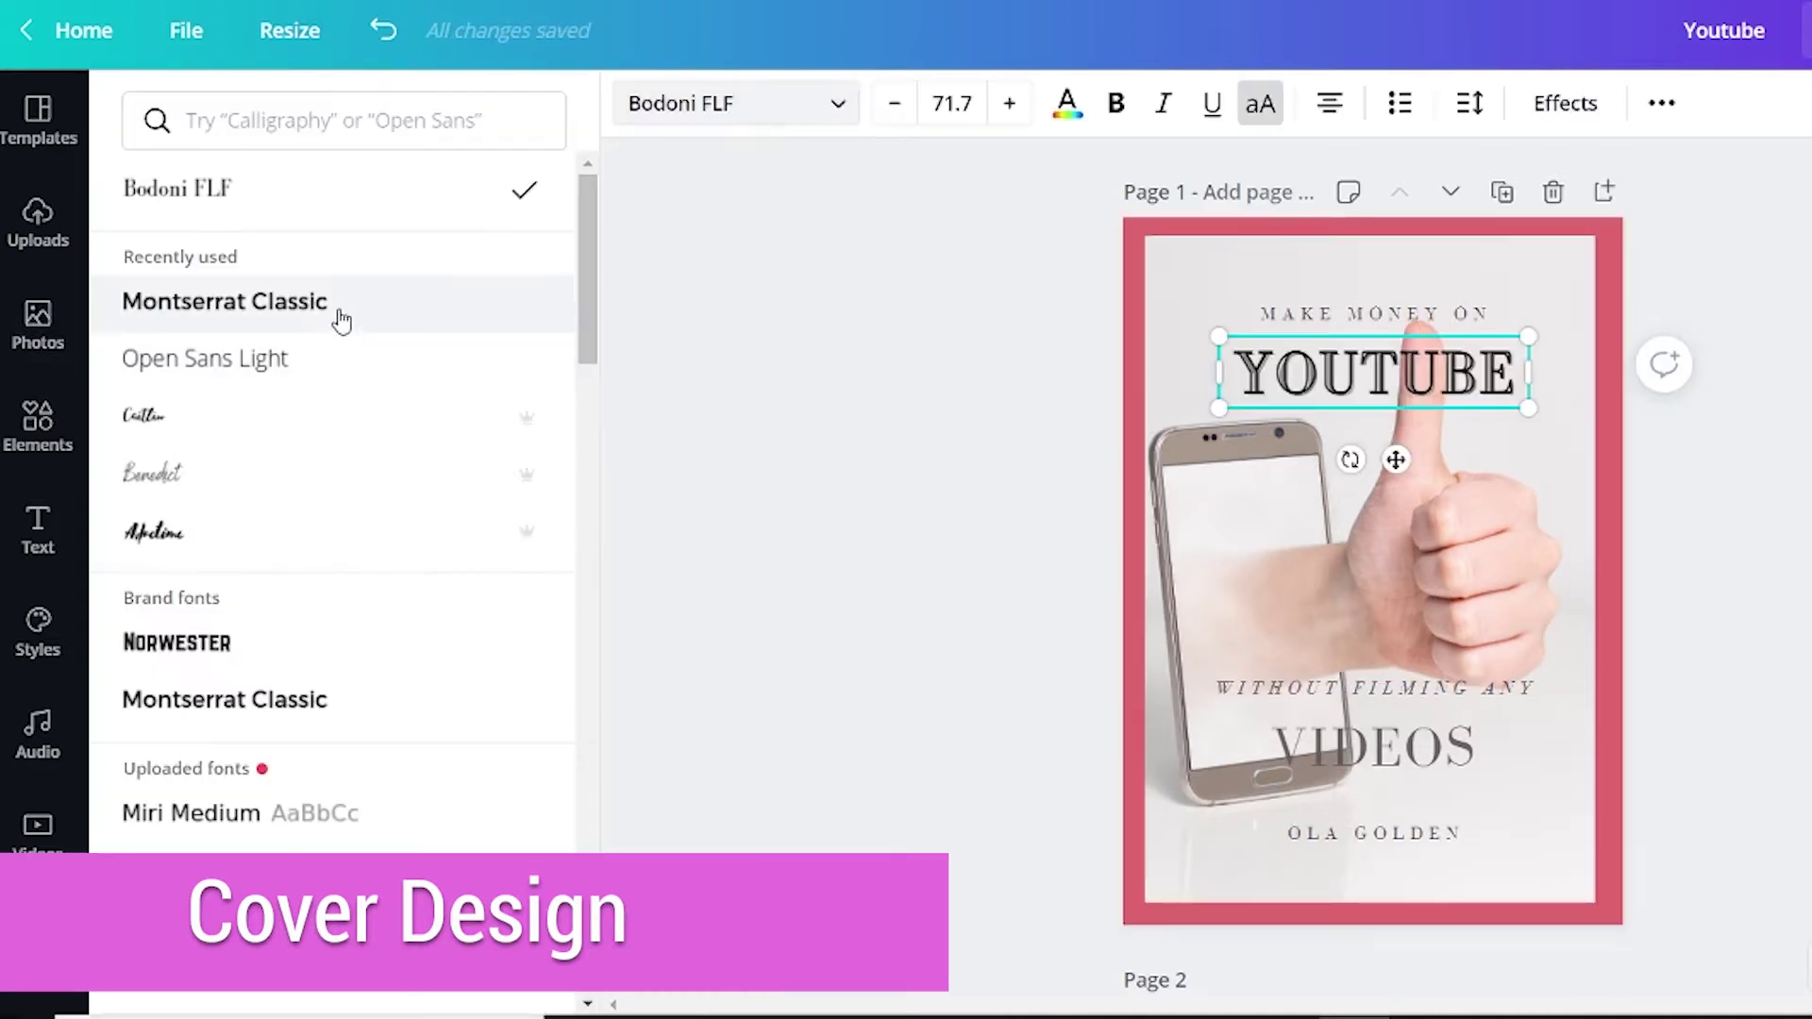
{"action": "left_click", "coordinate": [336, 306]}
{"action": "left_click", "coordinate": [217, 649]}
{"action": "left_click_drag", "start_coordinate": [1218, 407], "coordinate": [1173, 420]}
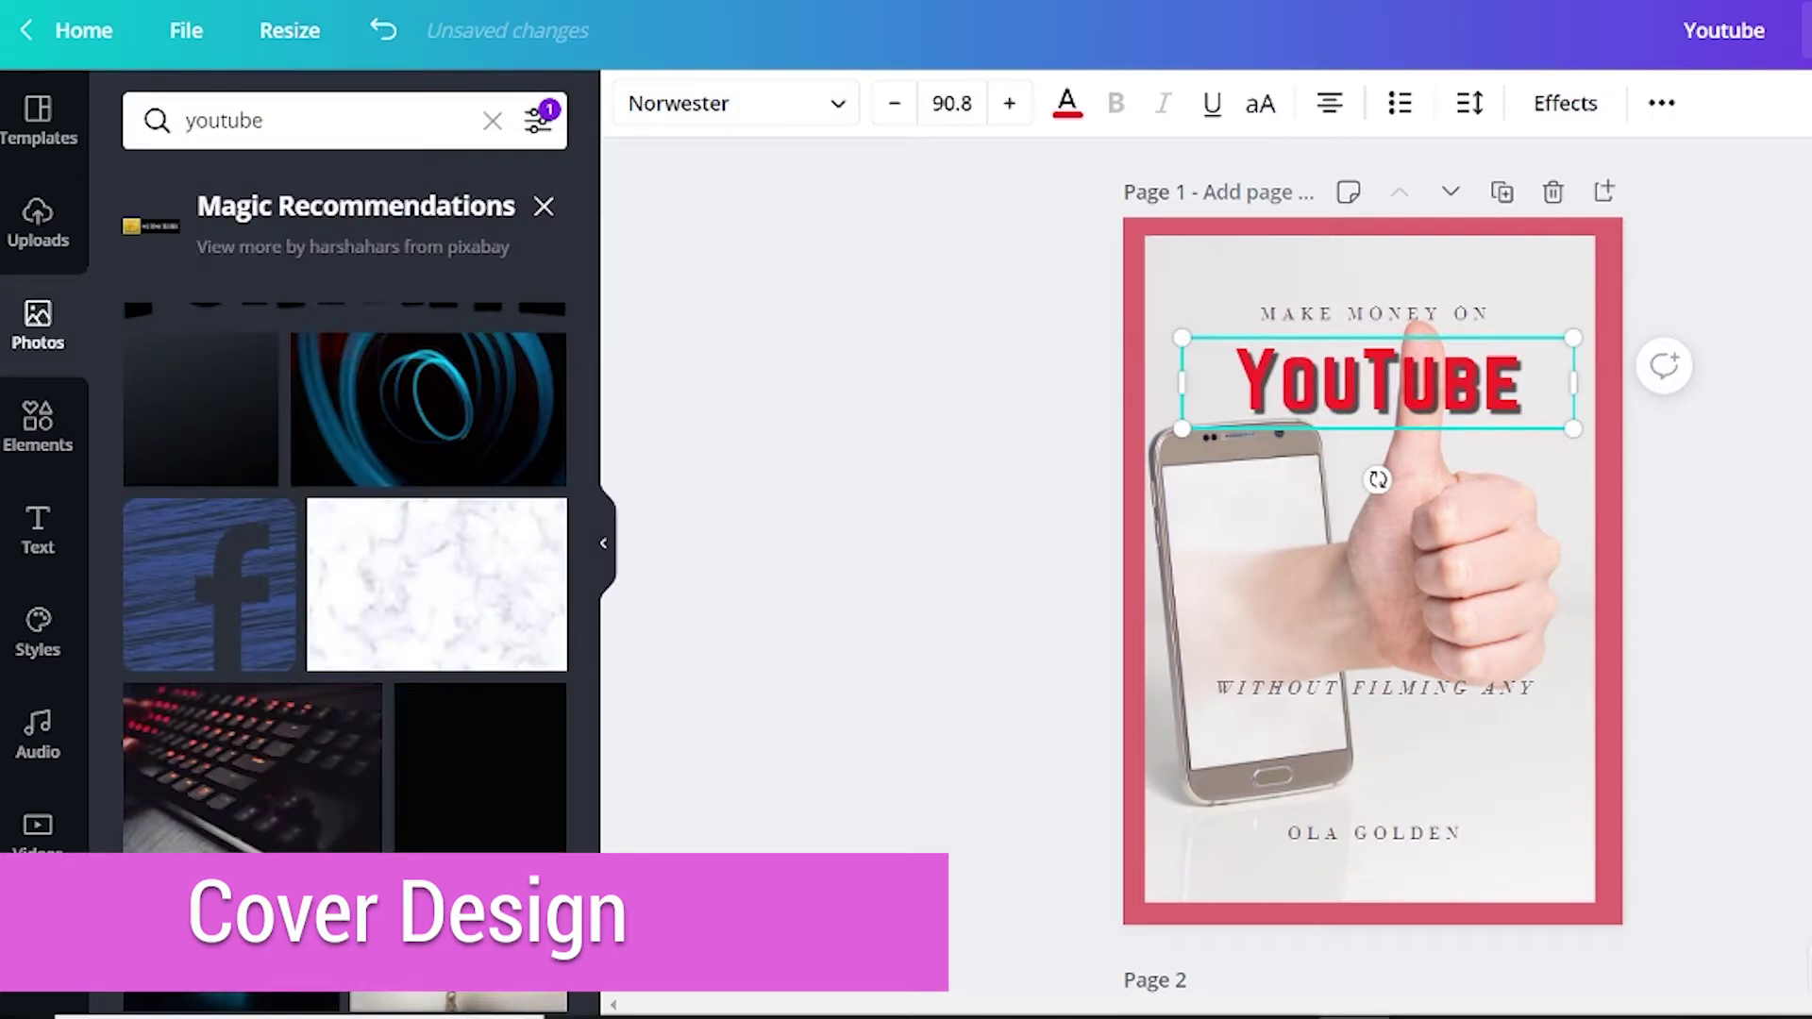
{"action": "left_click_drag", "start_coordinate": [1378, 382], "coordinate": [1377, 760]}
{"action": "double_click", "coordinate": [1378, 759]}
{"action": "type", "text": "VI"}
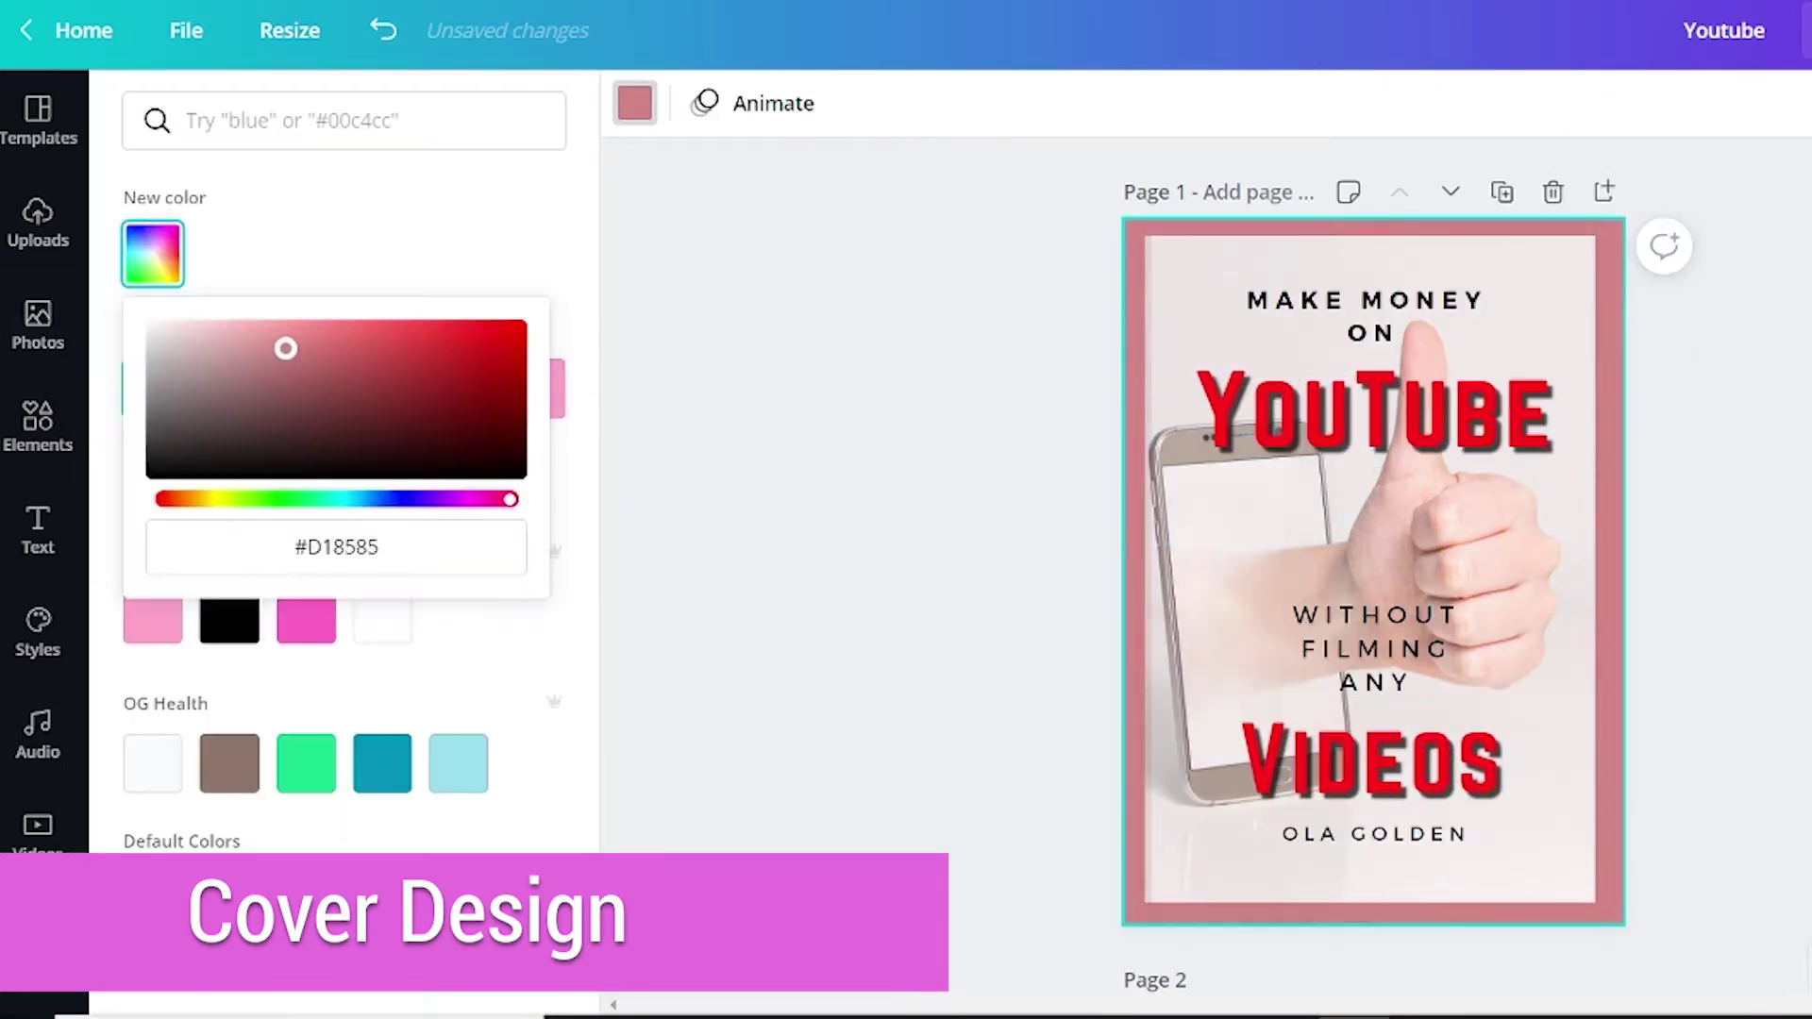
{"action": "left_click_drag", "start_coordinate": [283, 348], "coordinate": [276, 364]}
{"action": "left_click", "coordinate": [38, 425]}
{"action": "left_click", "coordinate": [243, 122]}
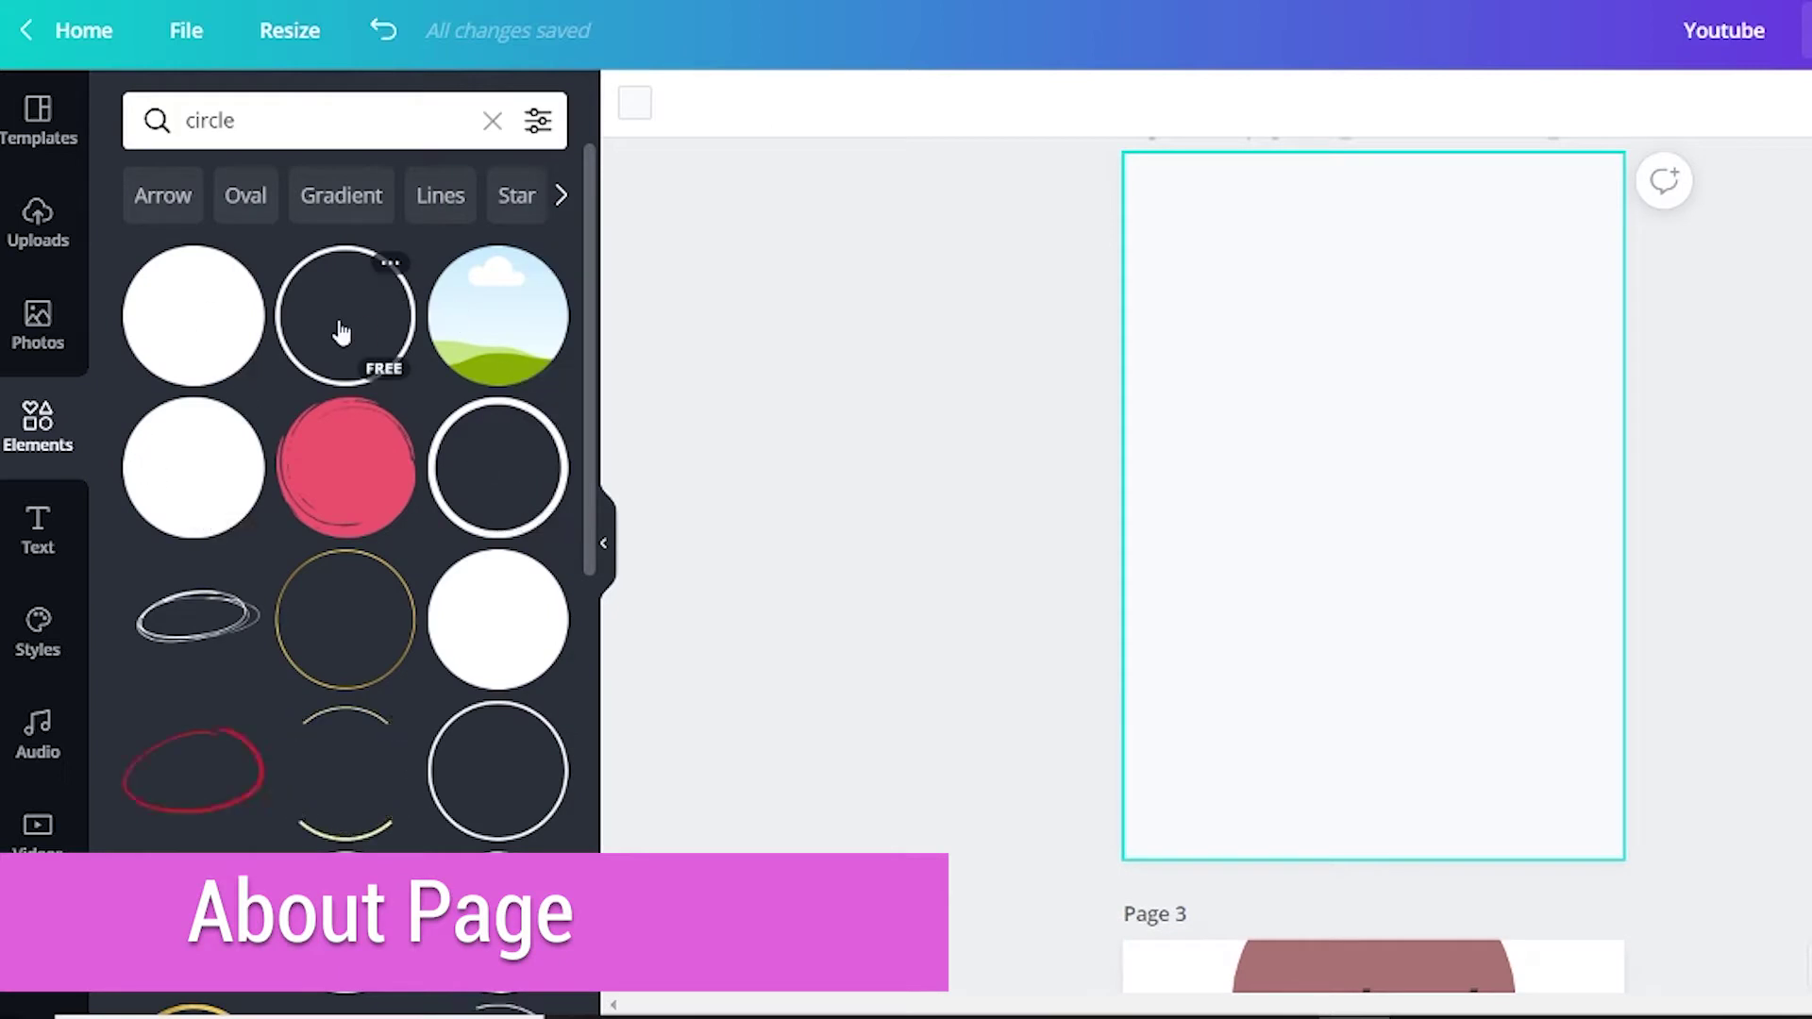
Add a circle photo frame over a brown circle and fade the circle to a lighter tint.
{"action": "left_click", "coordinate": [335, 330]}
{"action": "left_click_drag", "start_coordinate": [1387, 488], "coordinate": [1387, 292]}
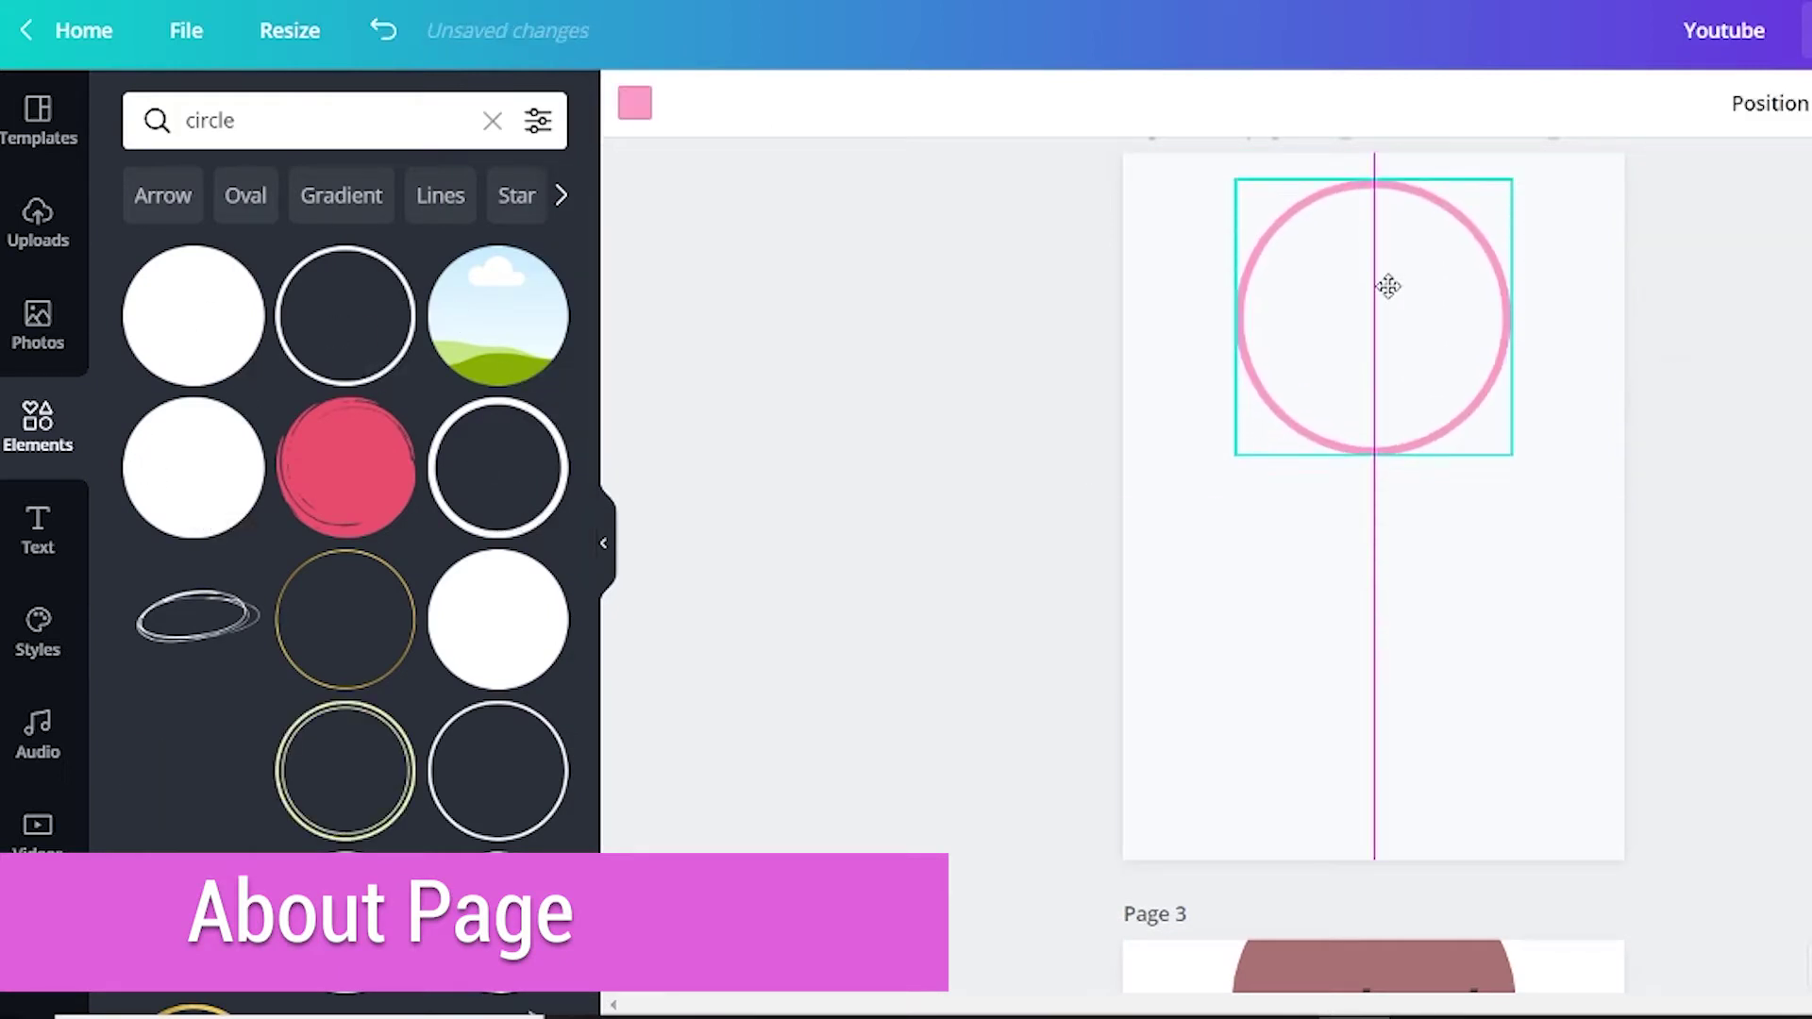
{"action": "left_click", "coordinate": [472, 320]}
{"action": "left_click_drag", "start_coordinate": [1381, 555], "coordinate": [1318, 387]}
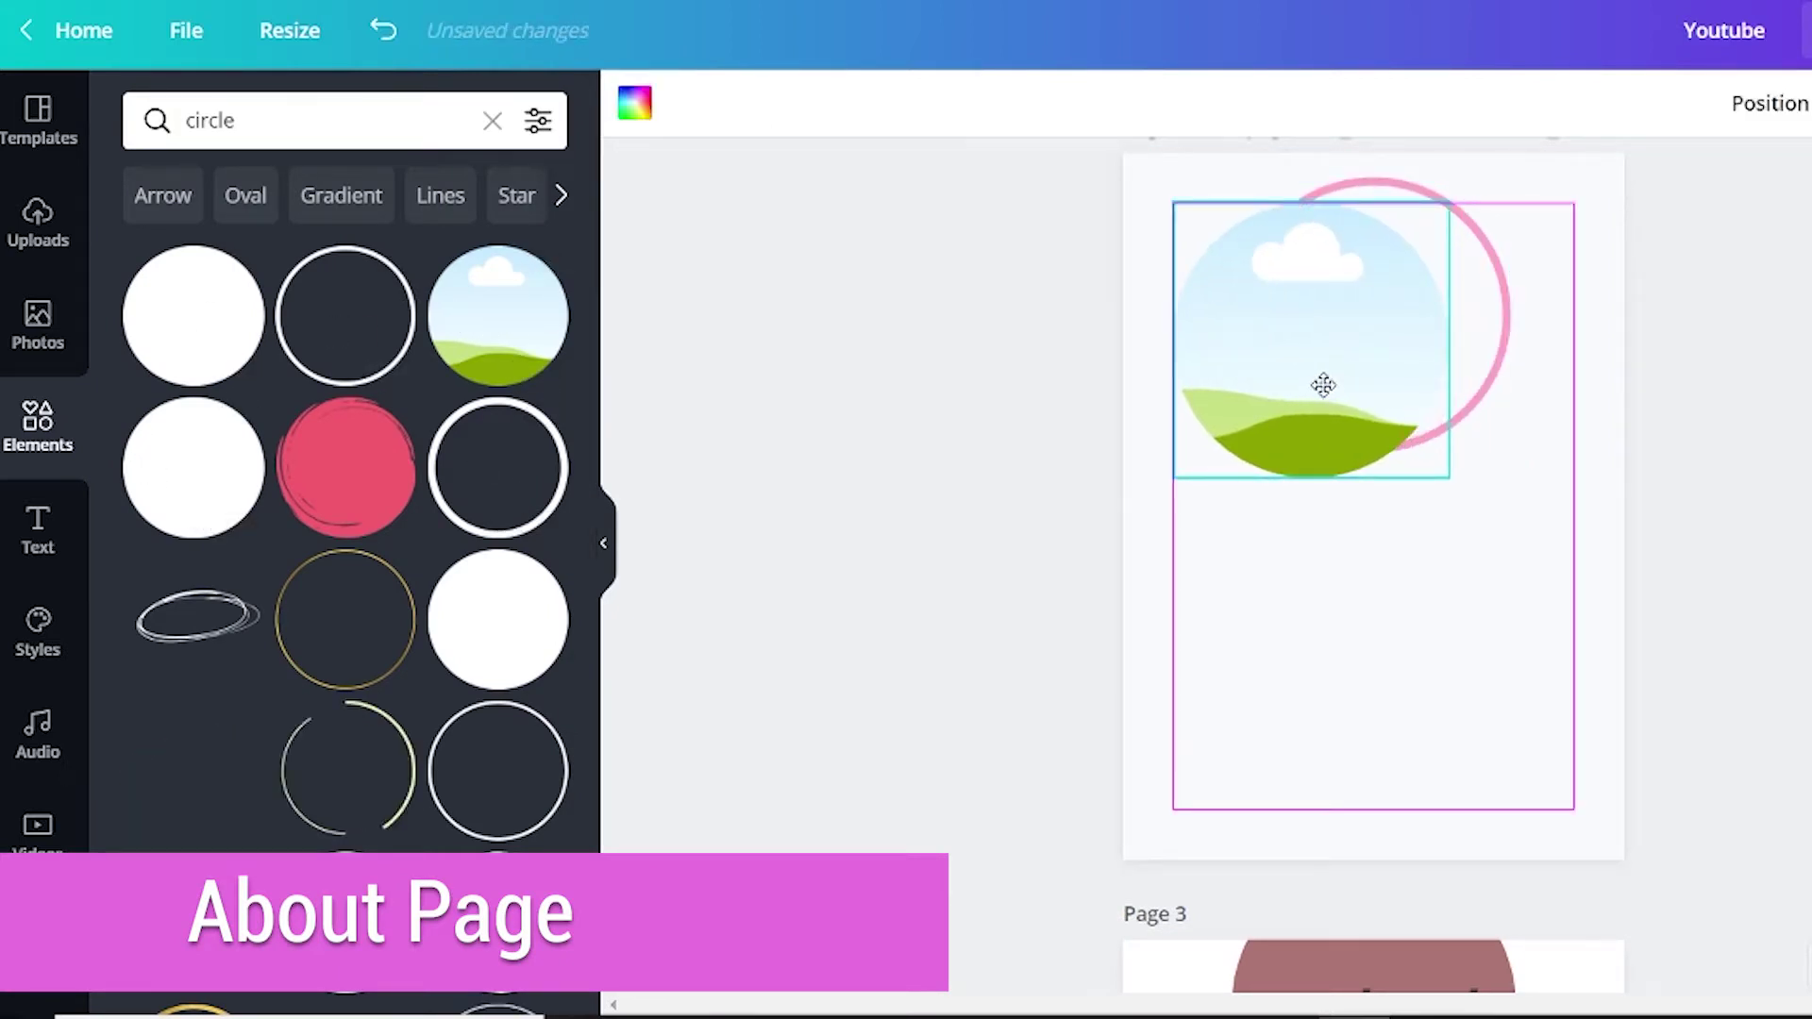
{"action": "left_click", "coordinate": [1509, 344]}
{"action": "key", "text": "Delete"}
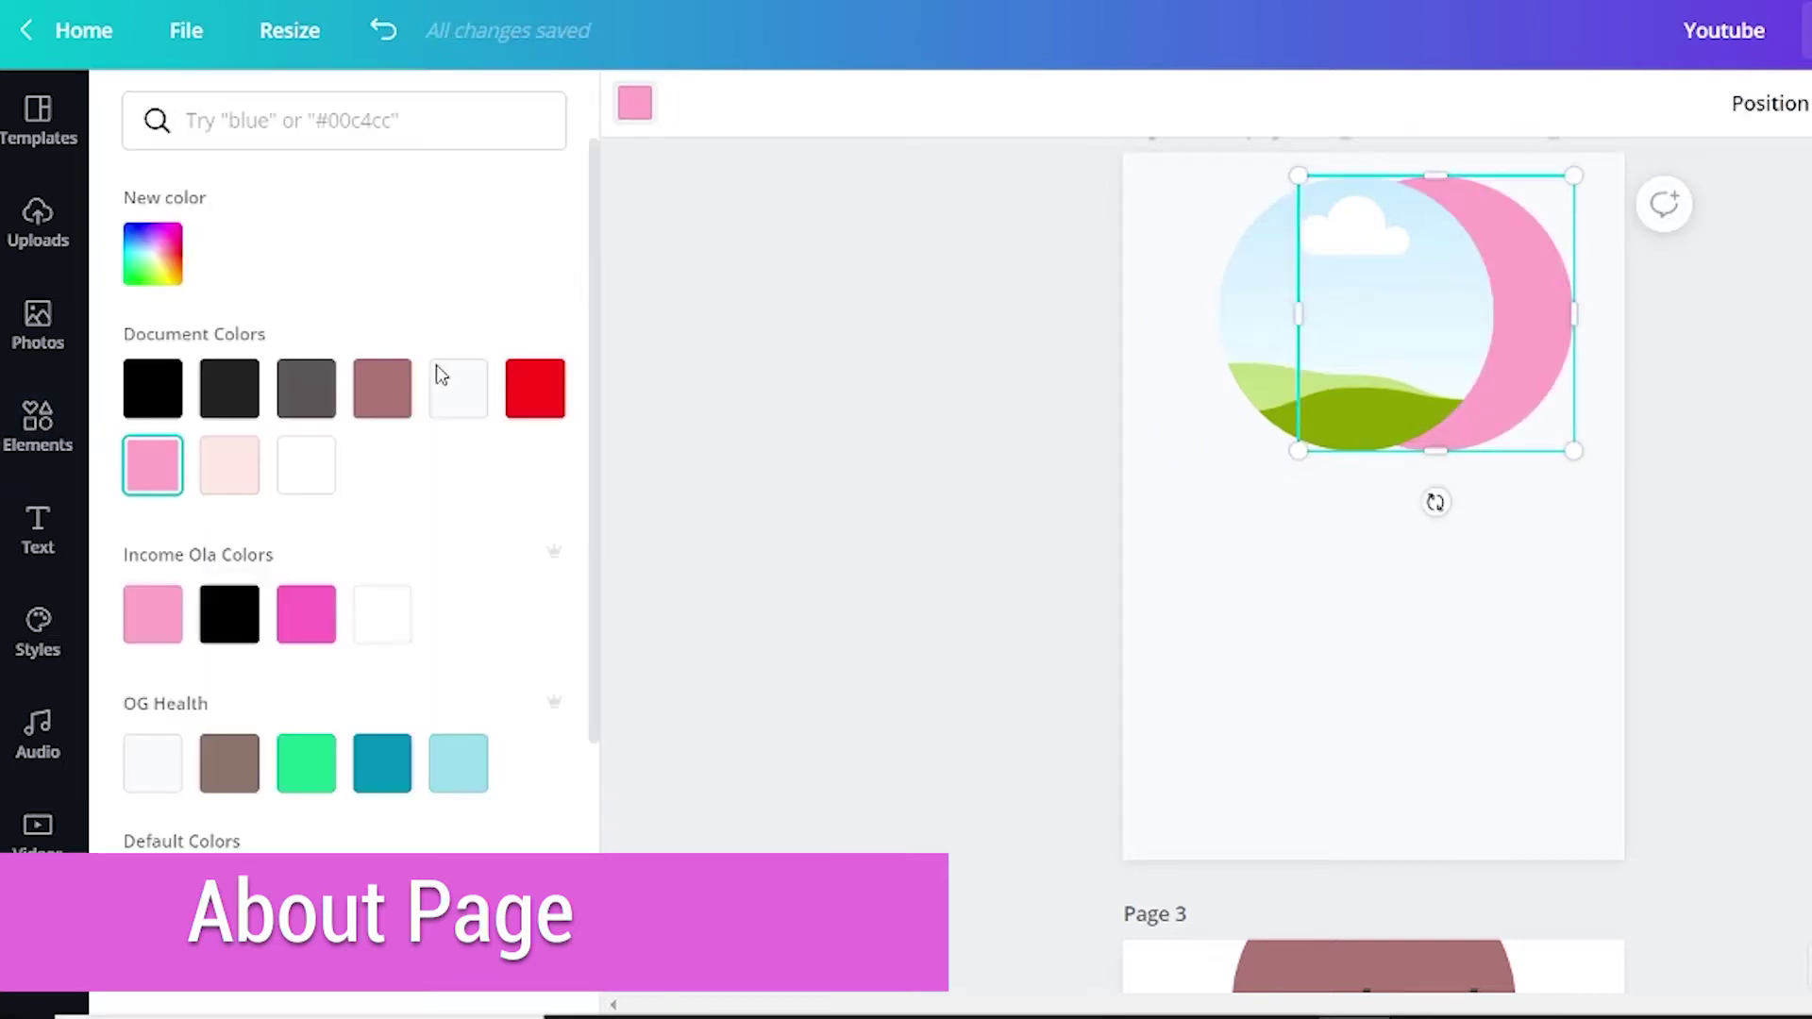
{"action": "left_click", "coordinate": [382, 387]}
{"action": "left_click", "coordinate": [1526, 338]}
{"action": "left_click", "coordinate": [1804, 103]}
{"action": "left_click_drag", "start_coordinate": [1804, 188], "coordinate": [1768, 189]}
{"action": "left_click", "coordinate": [1670, 333]}
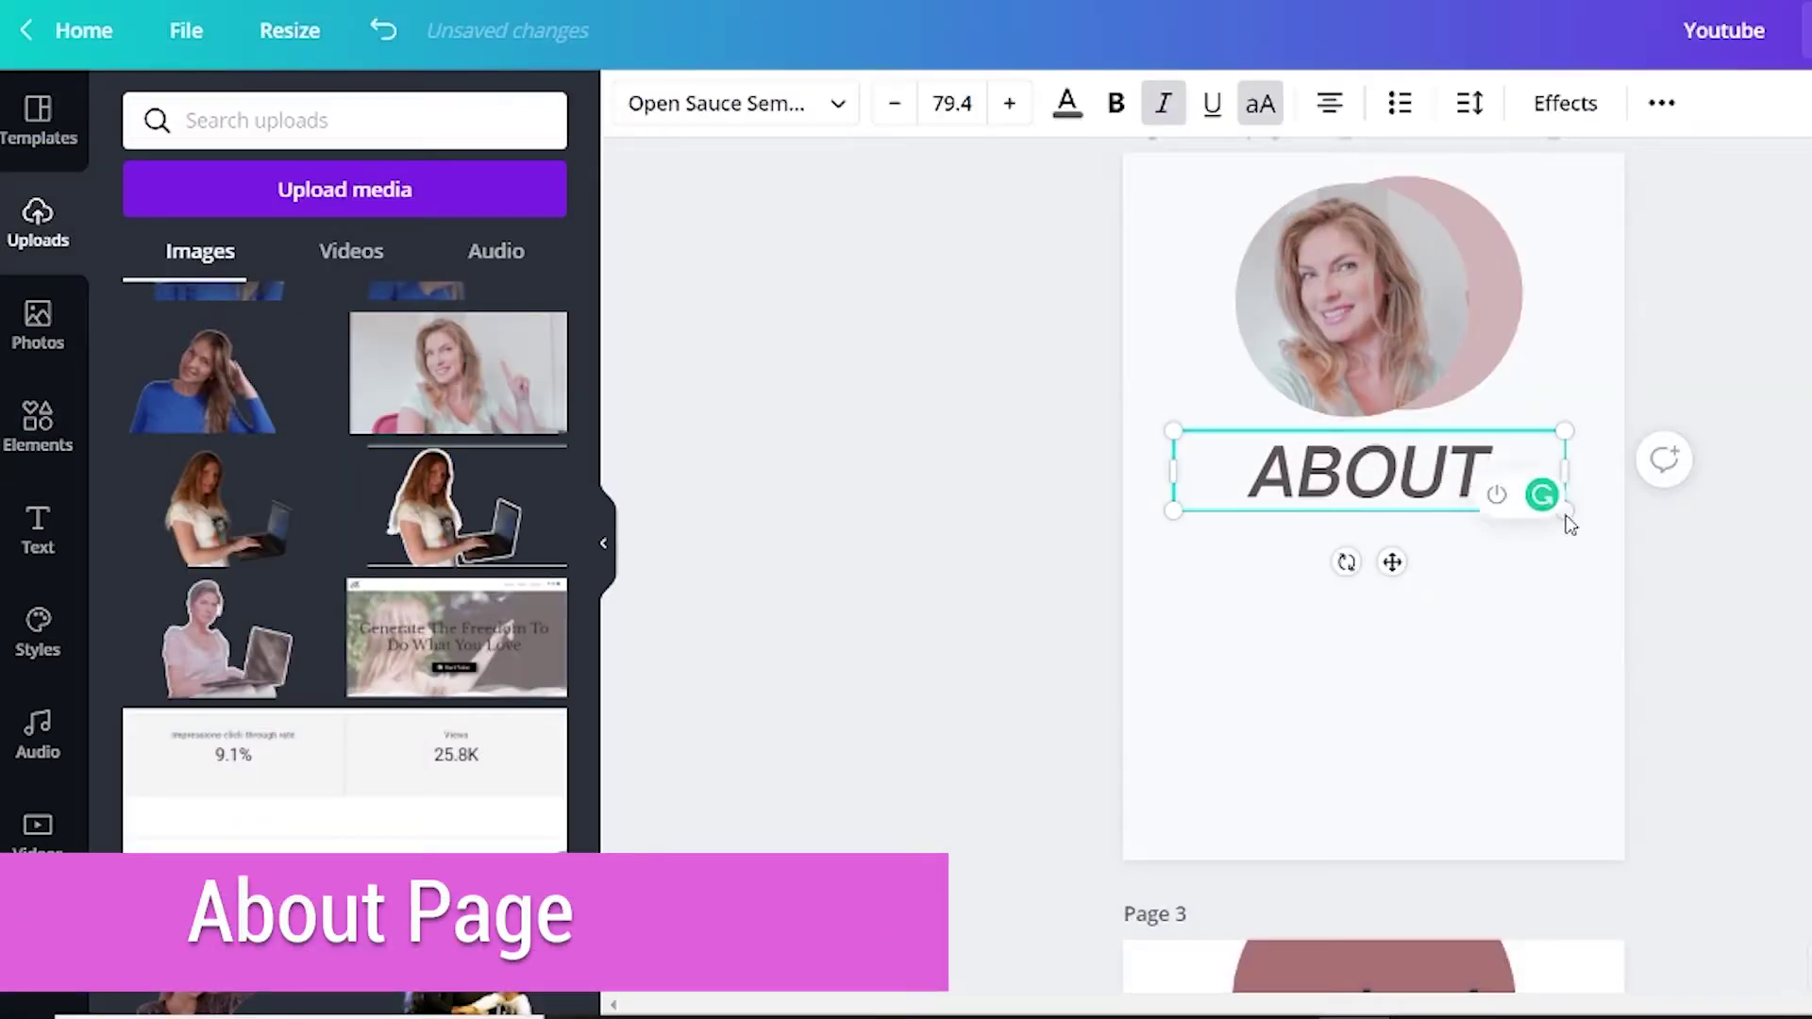
Resize the ABOUT heading to 45.2, centre it, and add a body text box with the copied About text.
{"action": "left_click_drag", "start_coordinate": [1565, 515], "coordinate": [1395, 478]}
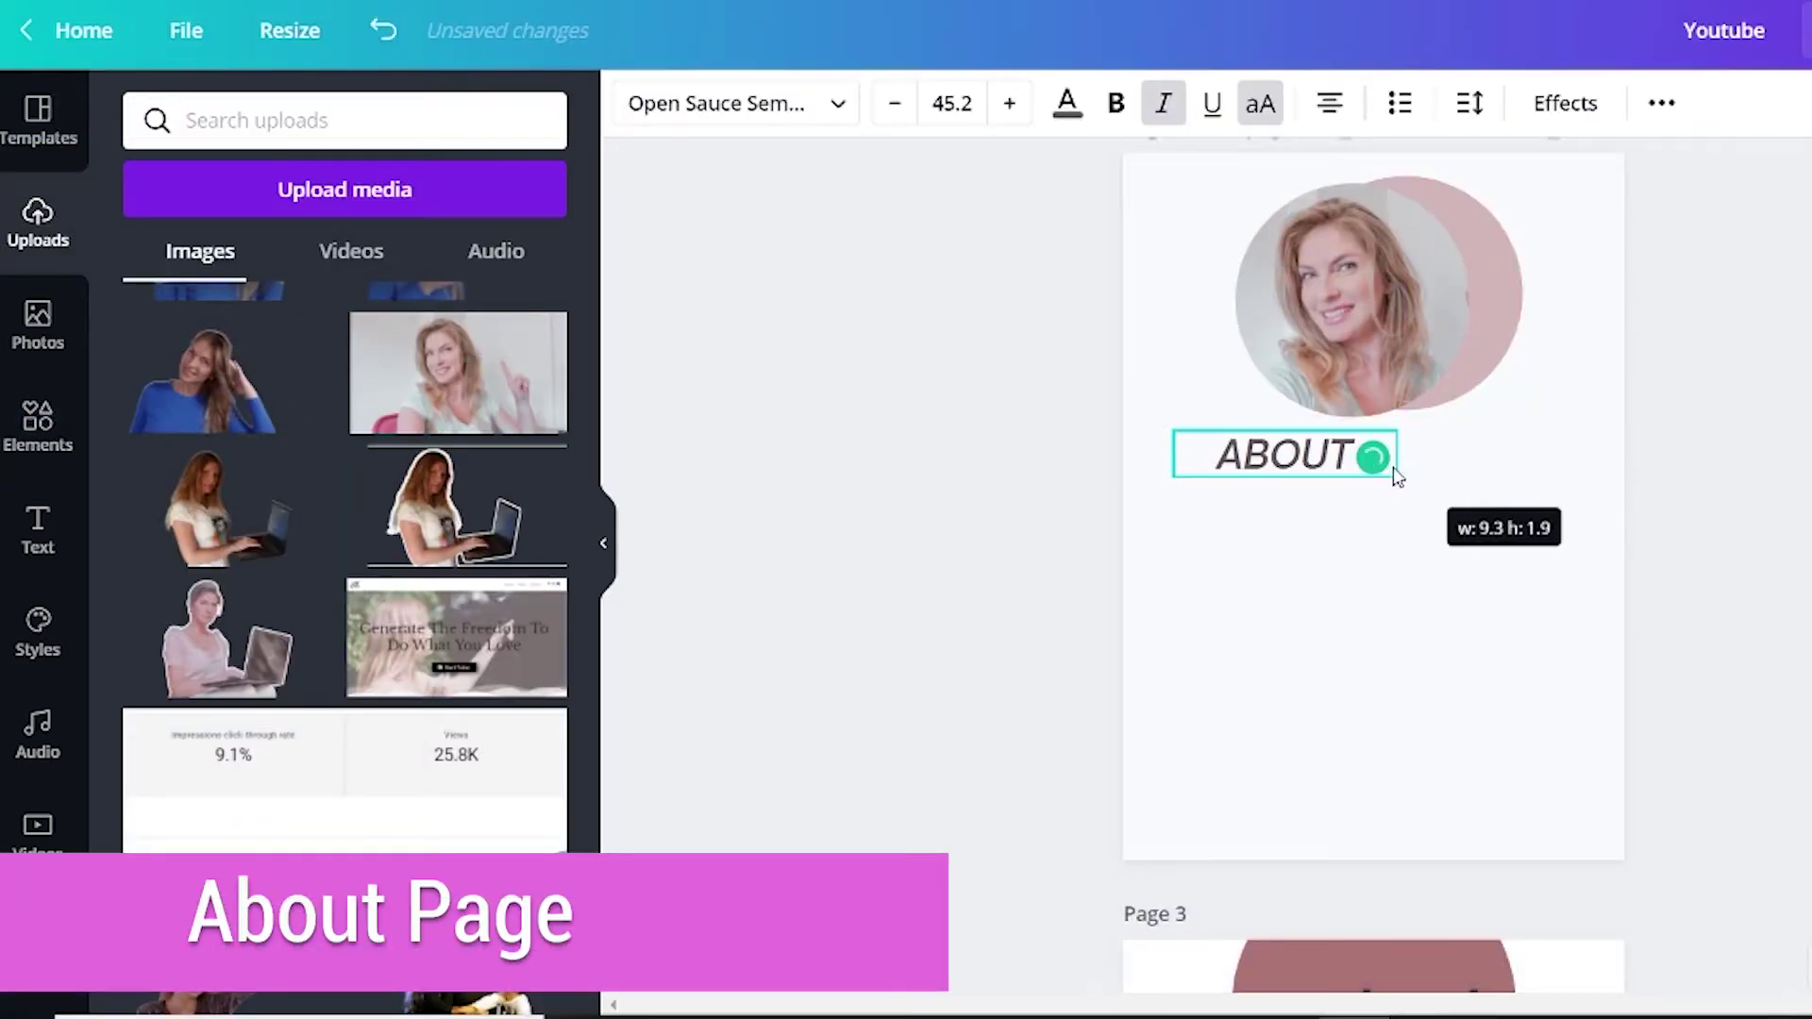
{"action": "left_click_drag", "start_coordinate": [1185, 469], "coordinate": [1347, 460]}
{"action": "left_click", "coordinate": [38, 528]}
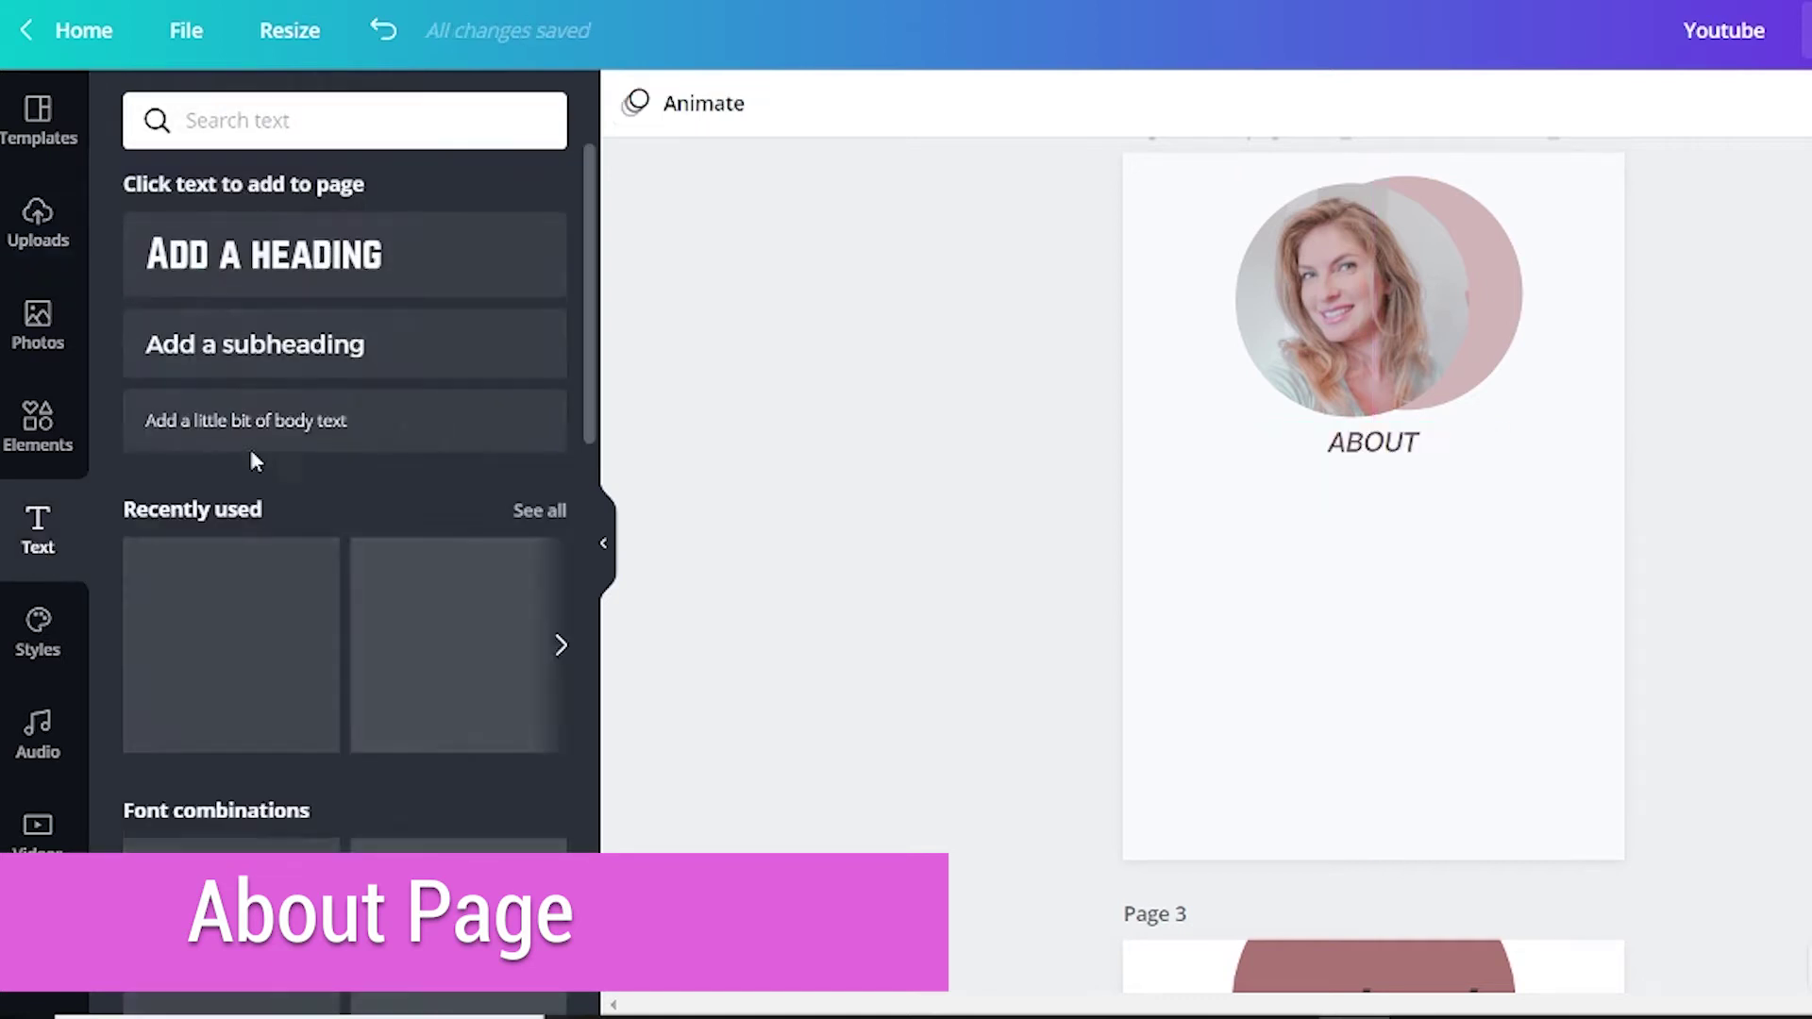
{"action": "left_click", "coordinate": [315, 422]}
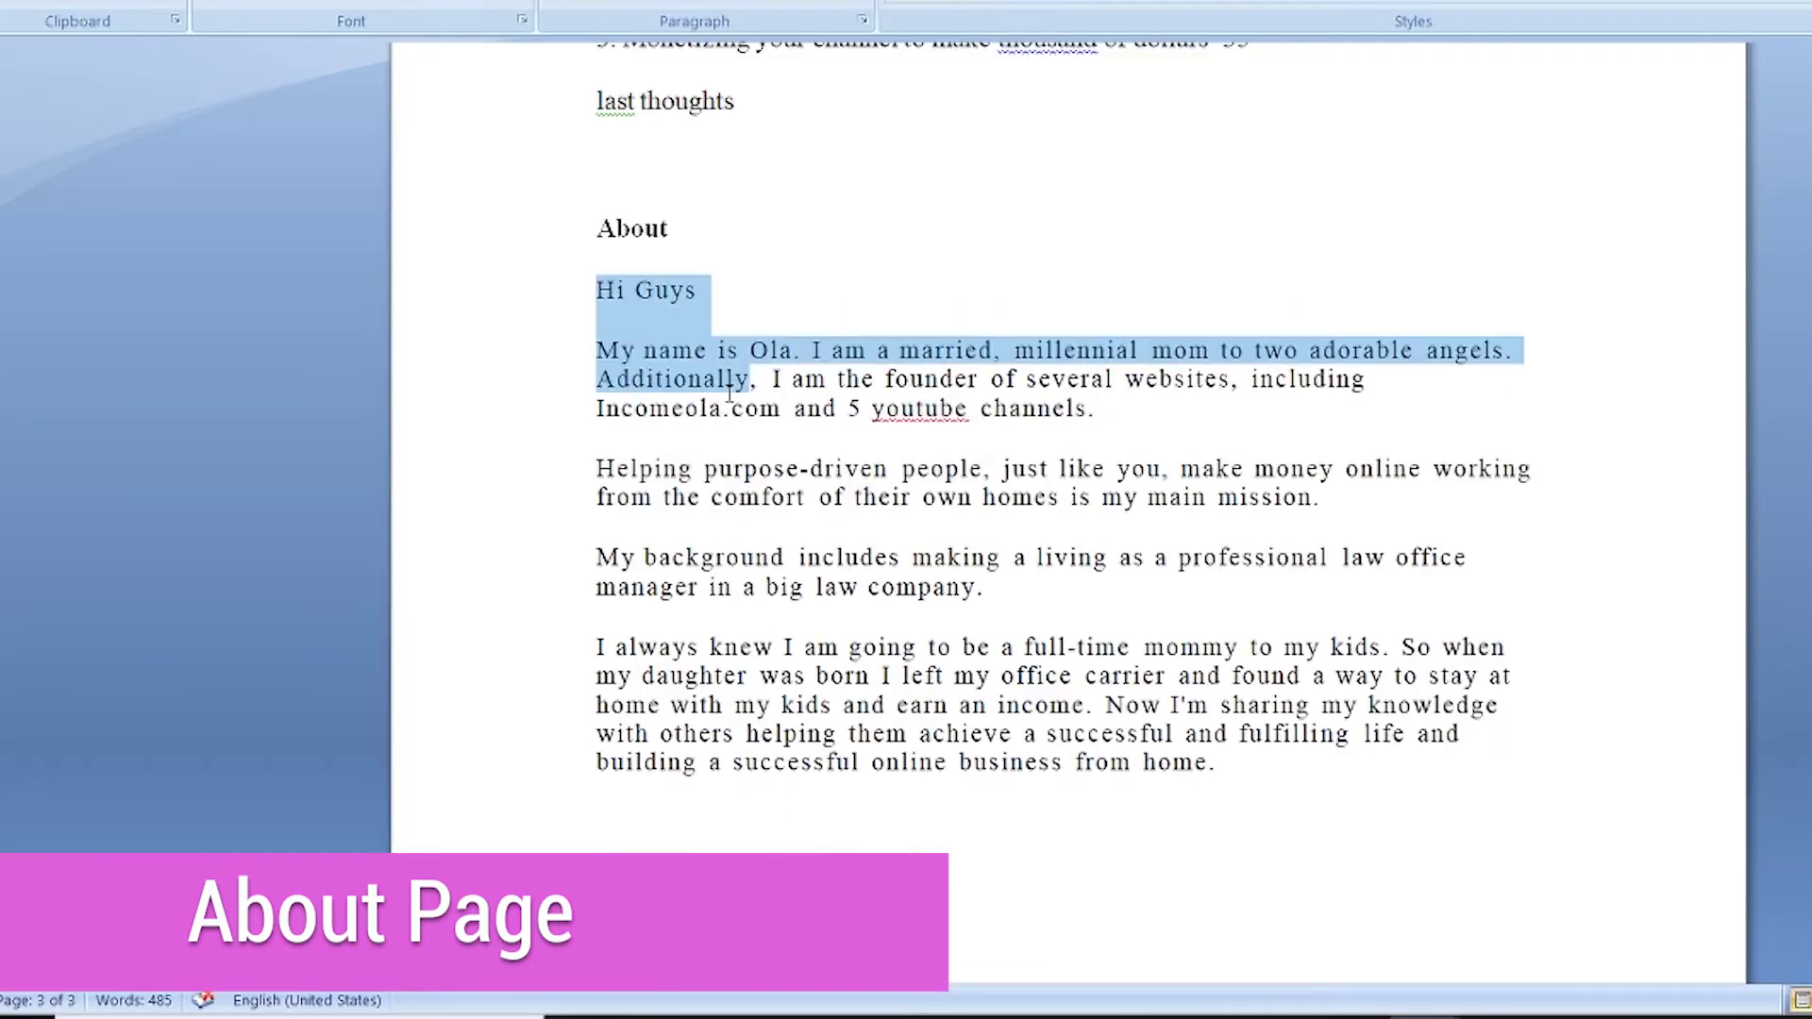
{"action": "left_click_drag", "start_coordinate": [760, 380], "coordinate": [1254, 752]}
{"action": "right_click", "coordinate": [906, 519]}
{"action": "left_click", "coordinate": [981, 577]}
{"action": "right_click", "coordinate": [1374, 506]}
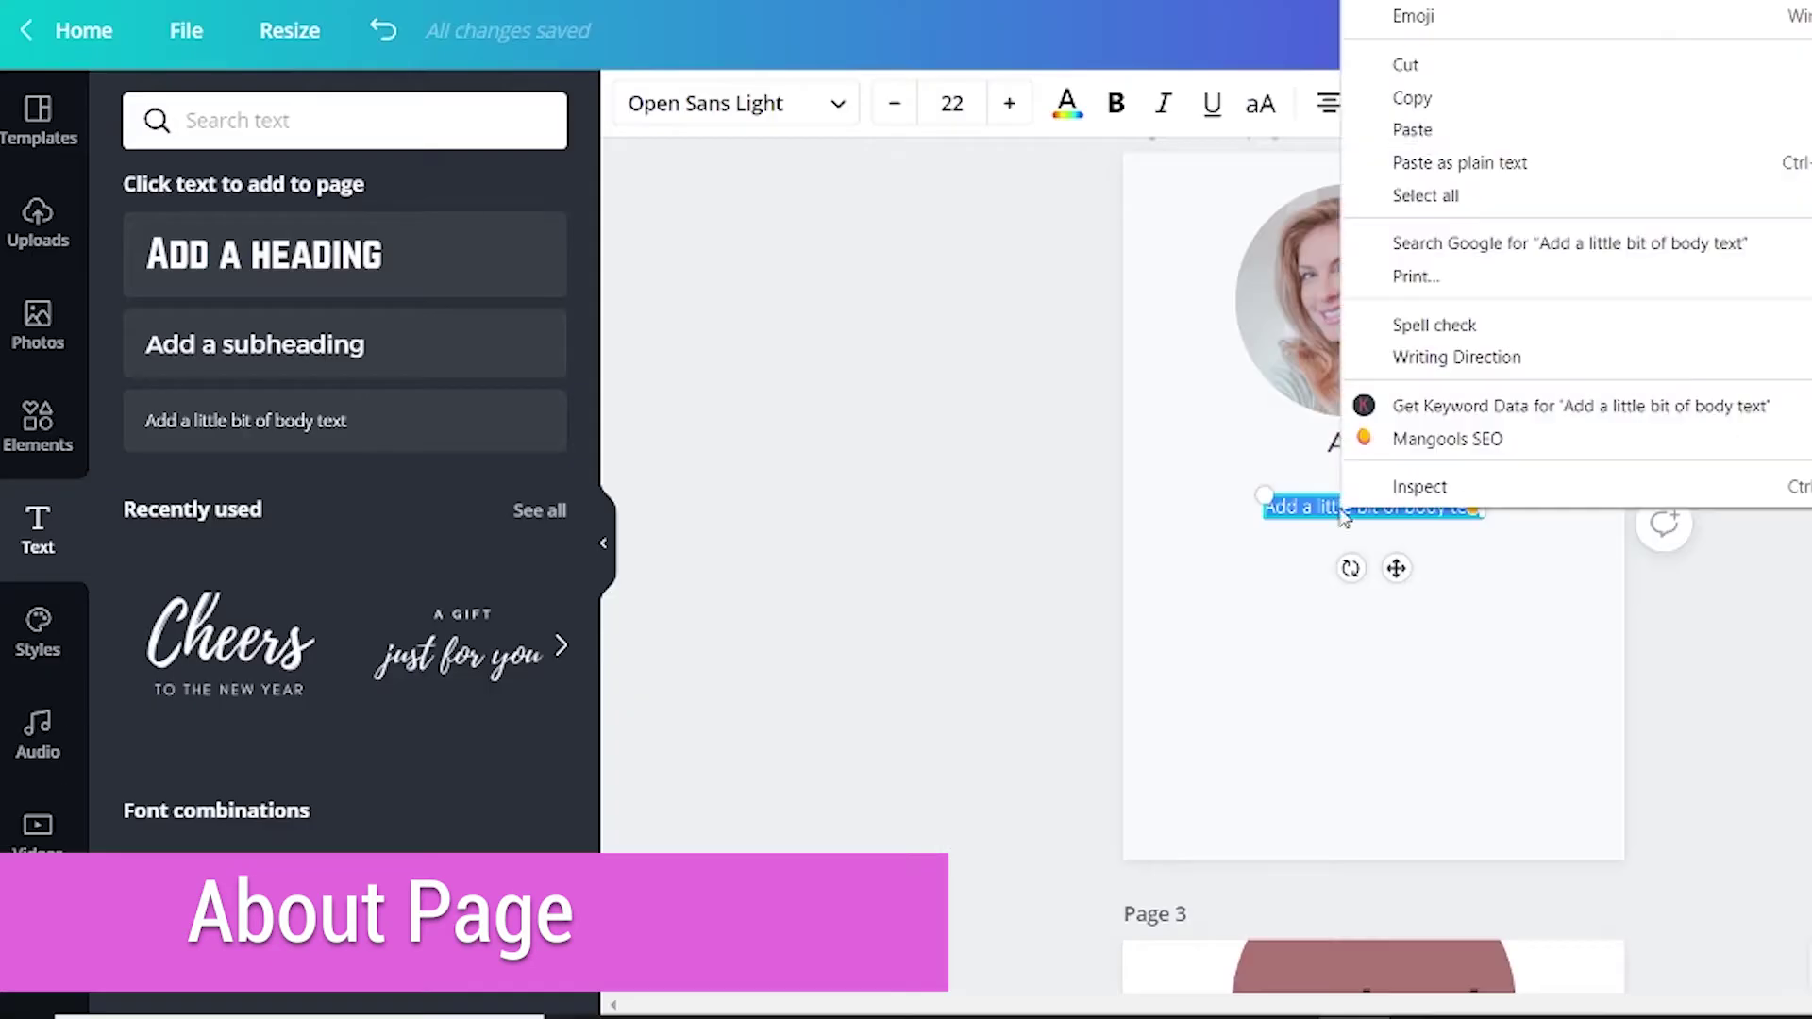
{"action": "left_click", "coordinate": [1415, 128]}
Shrink the portrait and shift it right, then move the ABOUT heading and body text up.
{"action": "left_click", "coordinate": [1489, 393]}
{"action": "left_click_drag", "start_coordinate": [1489, 393], "coordinate": [1666, 384]}
{"action": "left_click", "coordinate": [1497, 235]}
{"action": "left_click_drag", "start_coordinate": [1355, 278], "coordinate": [1467, 286]}
{"action": "left_click_drag", "start_coordinate": [1375, 442], "coordinate": [1379, 402]}
{"action": "left_click", "coordinate": [1357, 475]}
{"action": "left_click_drag", "start_coordinate": [1357, 475], "coordinate": [1358, 436]}
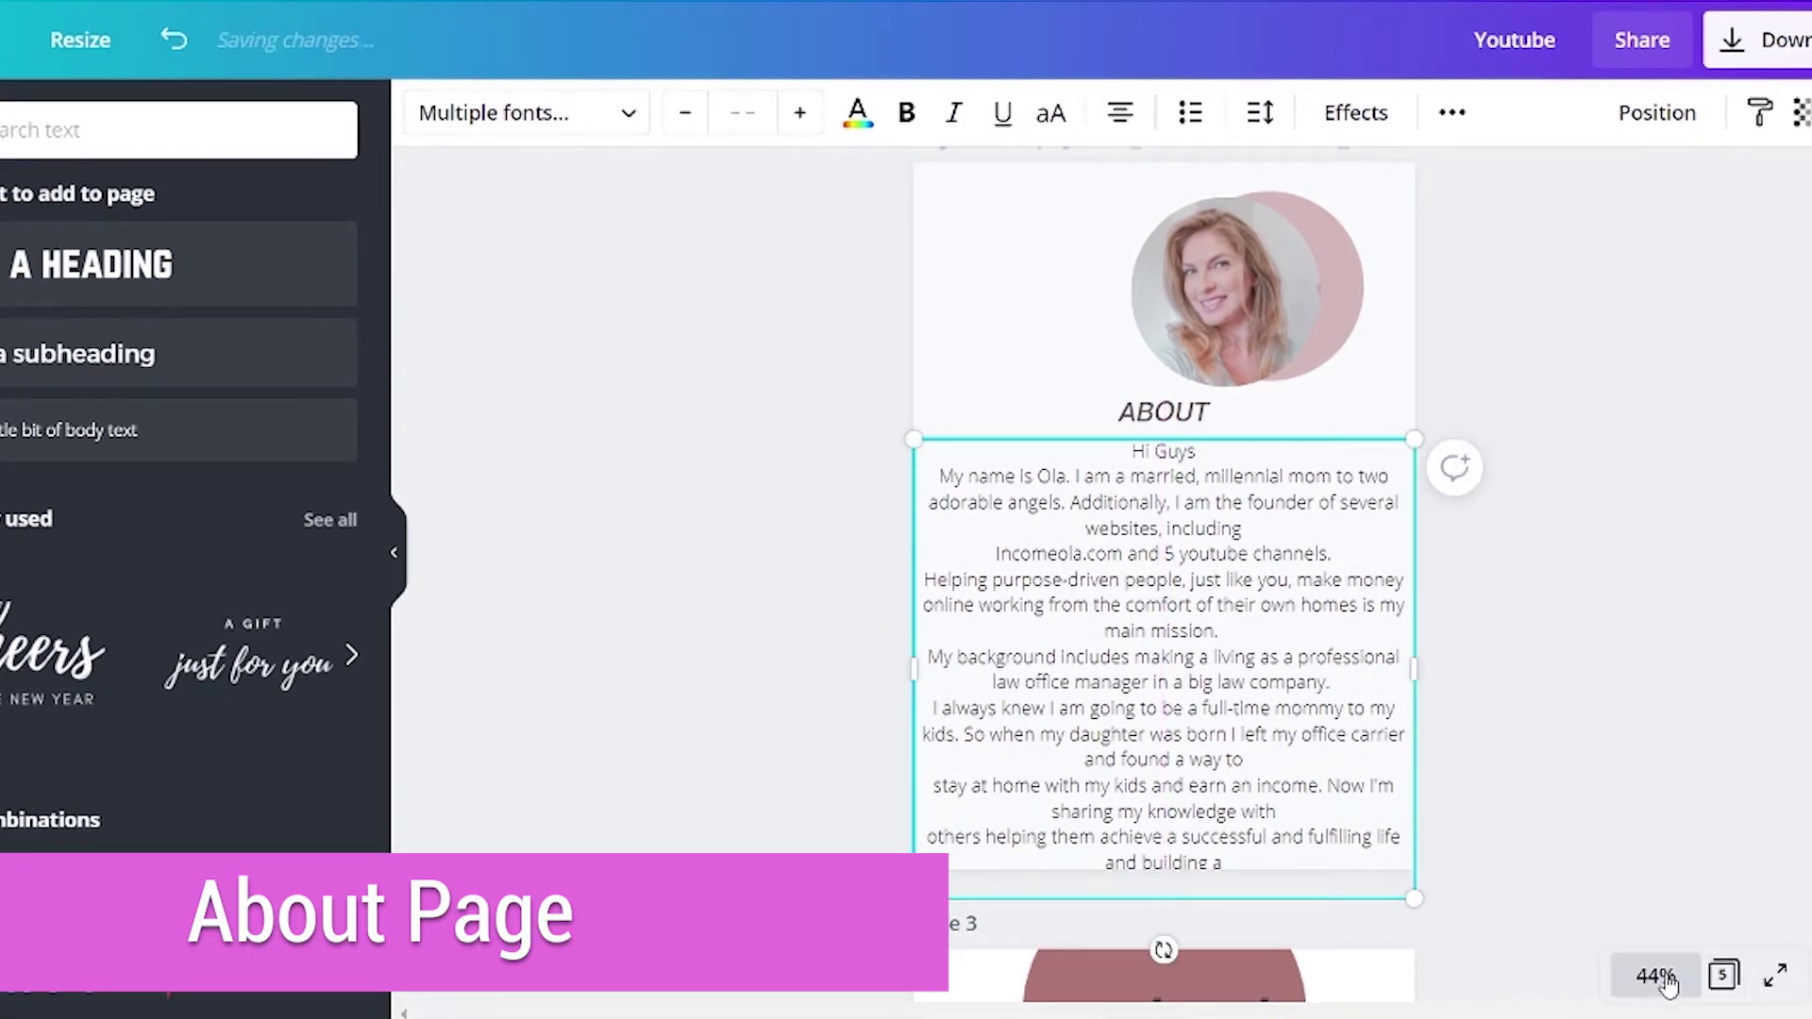
At 100% zoom, set the About body text to size 18 and narrow its text box.
{"action": "left_click", "coordinate": [1657, 976]}
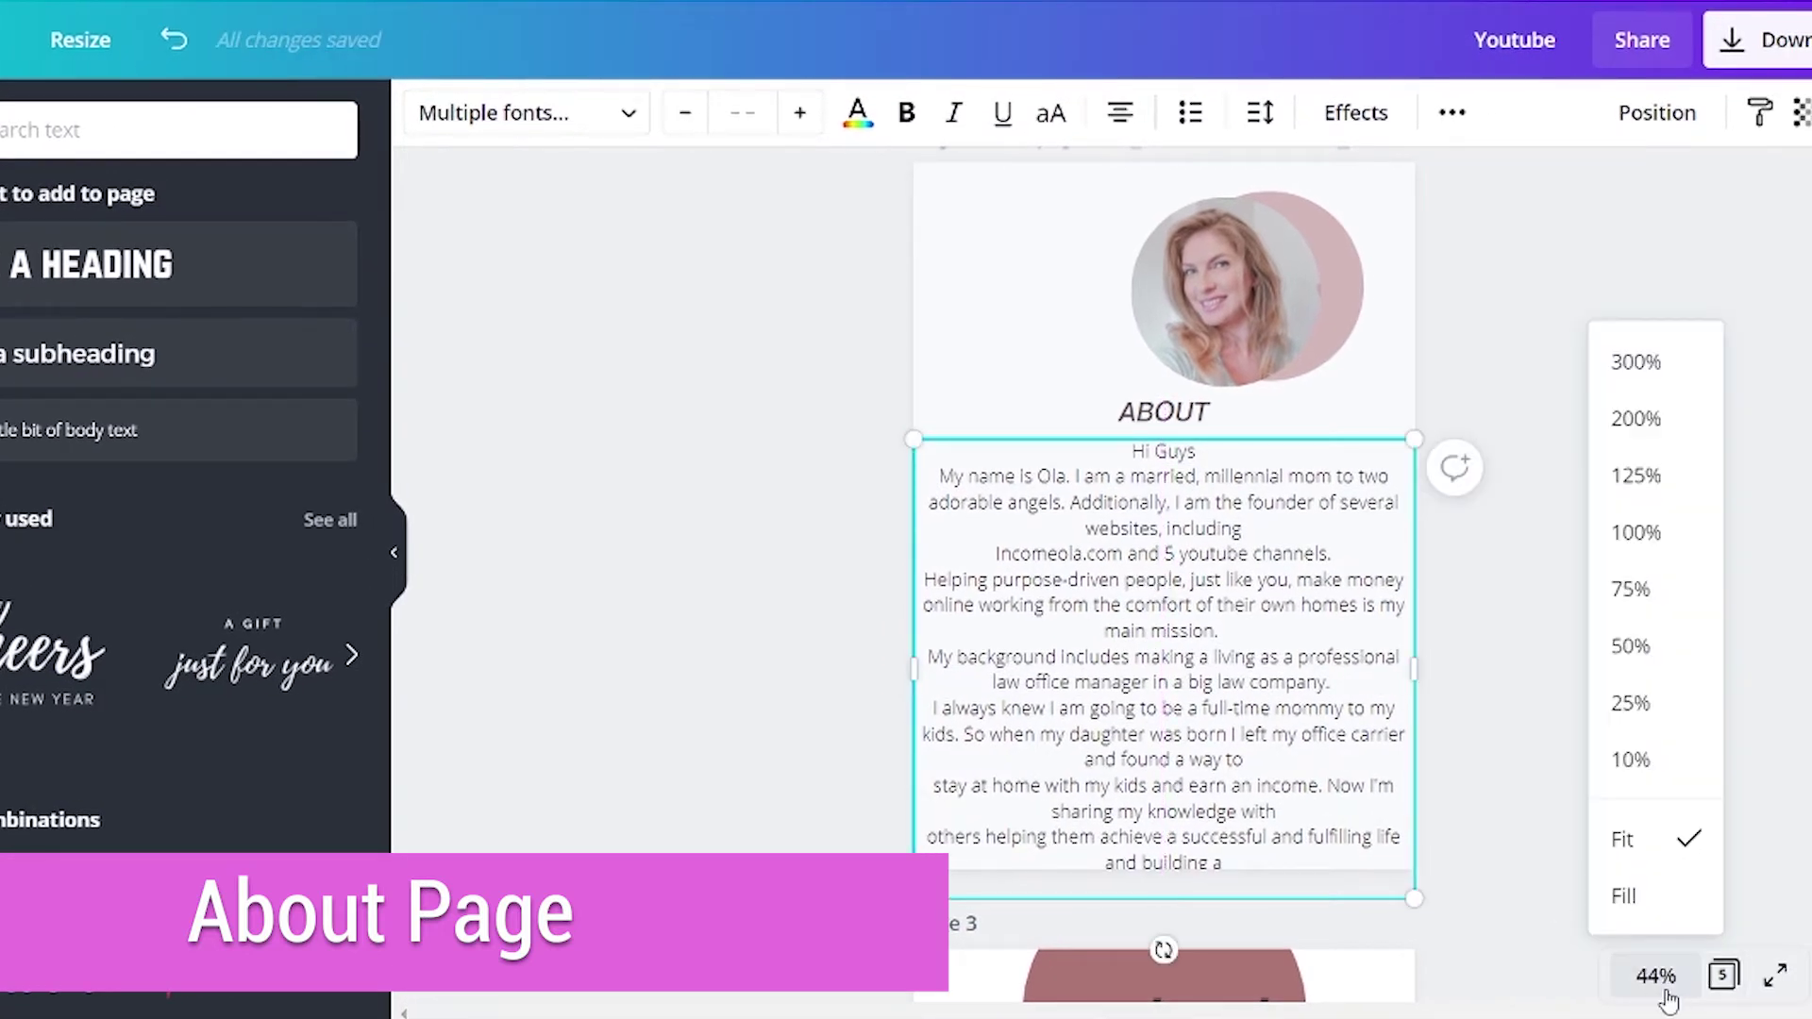
{"action": "left_click", "coordinate": [1682, 531]}
{"action": "left_click", "coordinate": [1237, 286]}
{"action": "left_click_drag", "start_coordinate": [1084, 287], "coordinate": [1500, 430]}
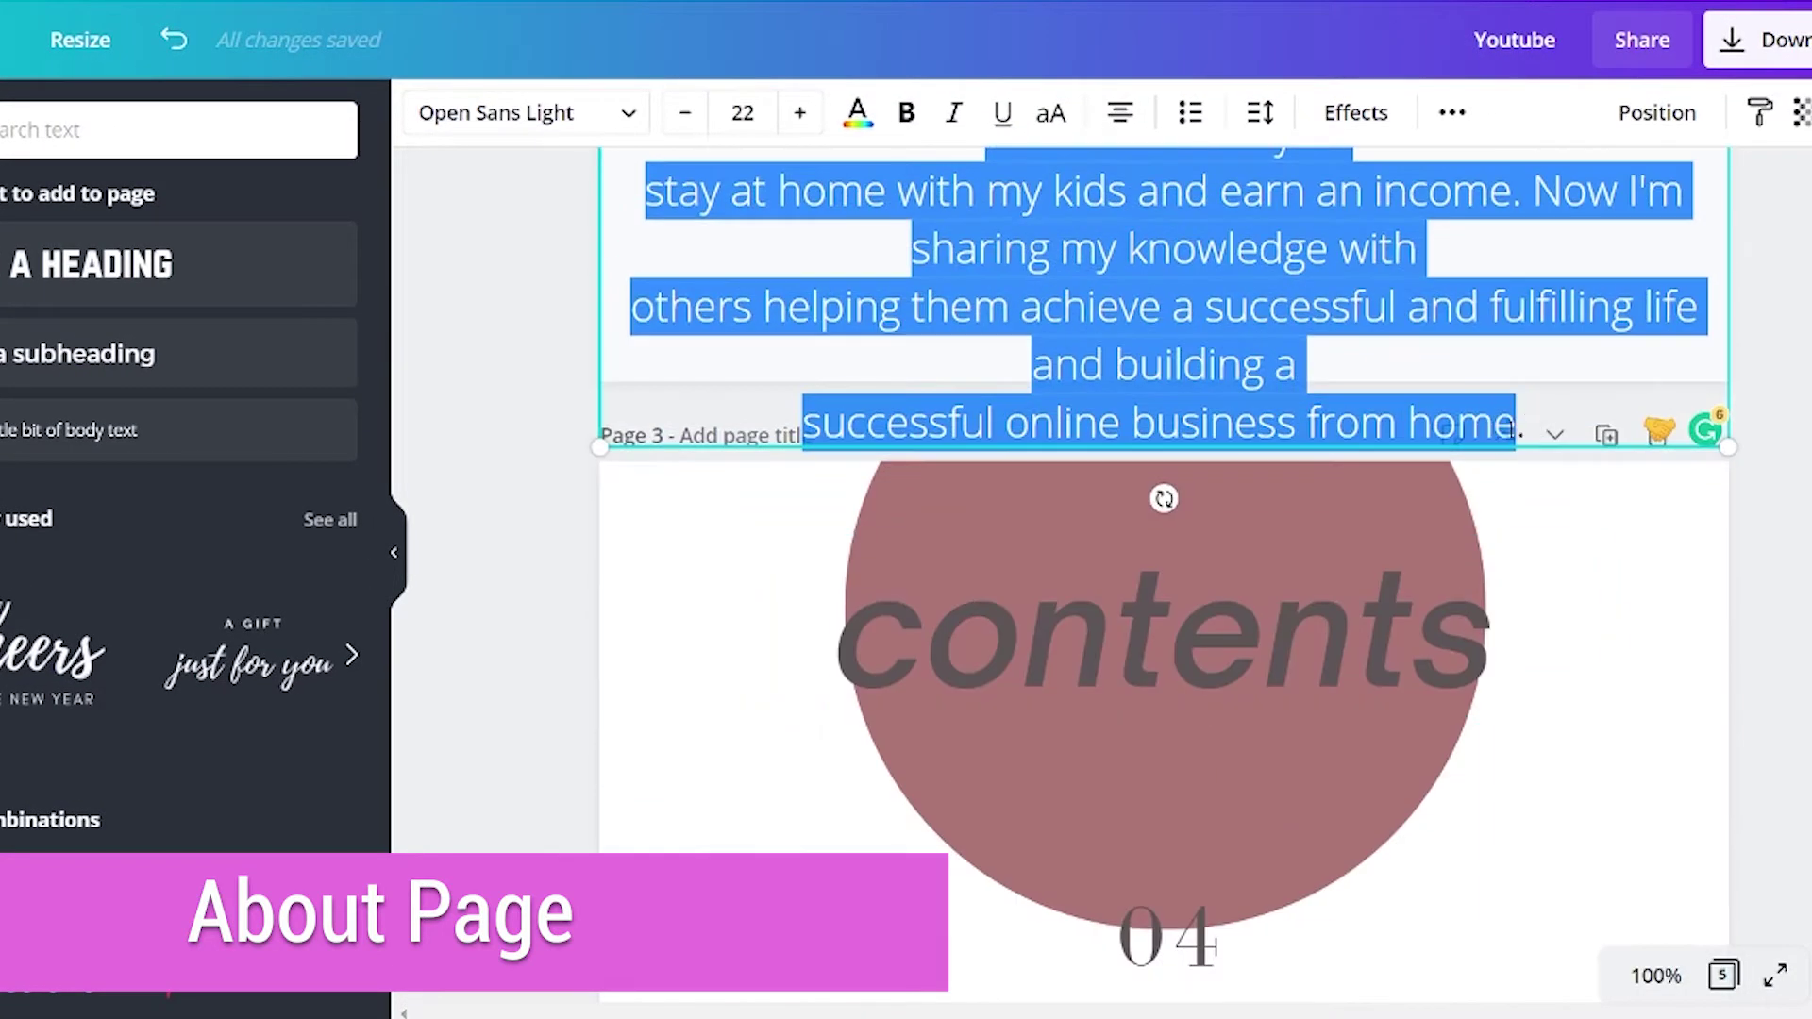
{"action": "left_click", "coordinate": [685, 113]}
{"action": "left_click", "coordinate": [742, 114]}
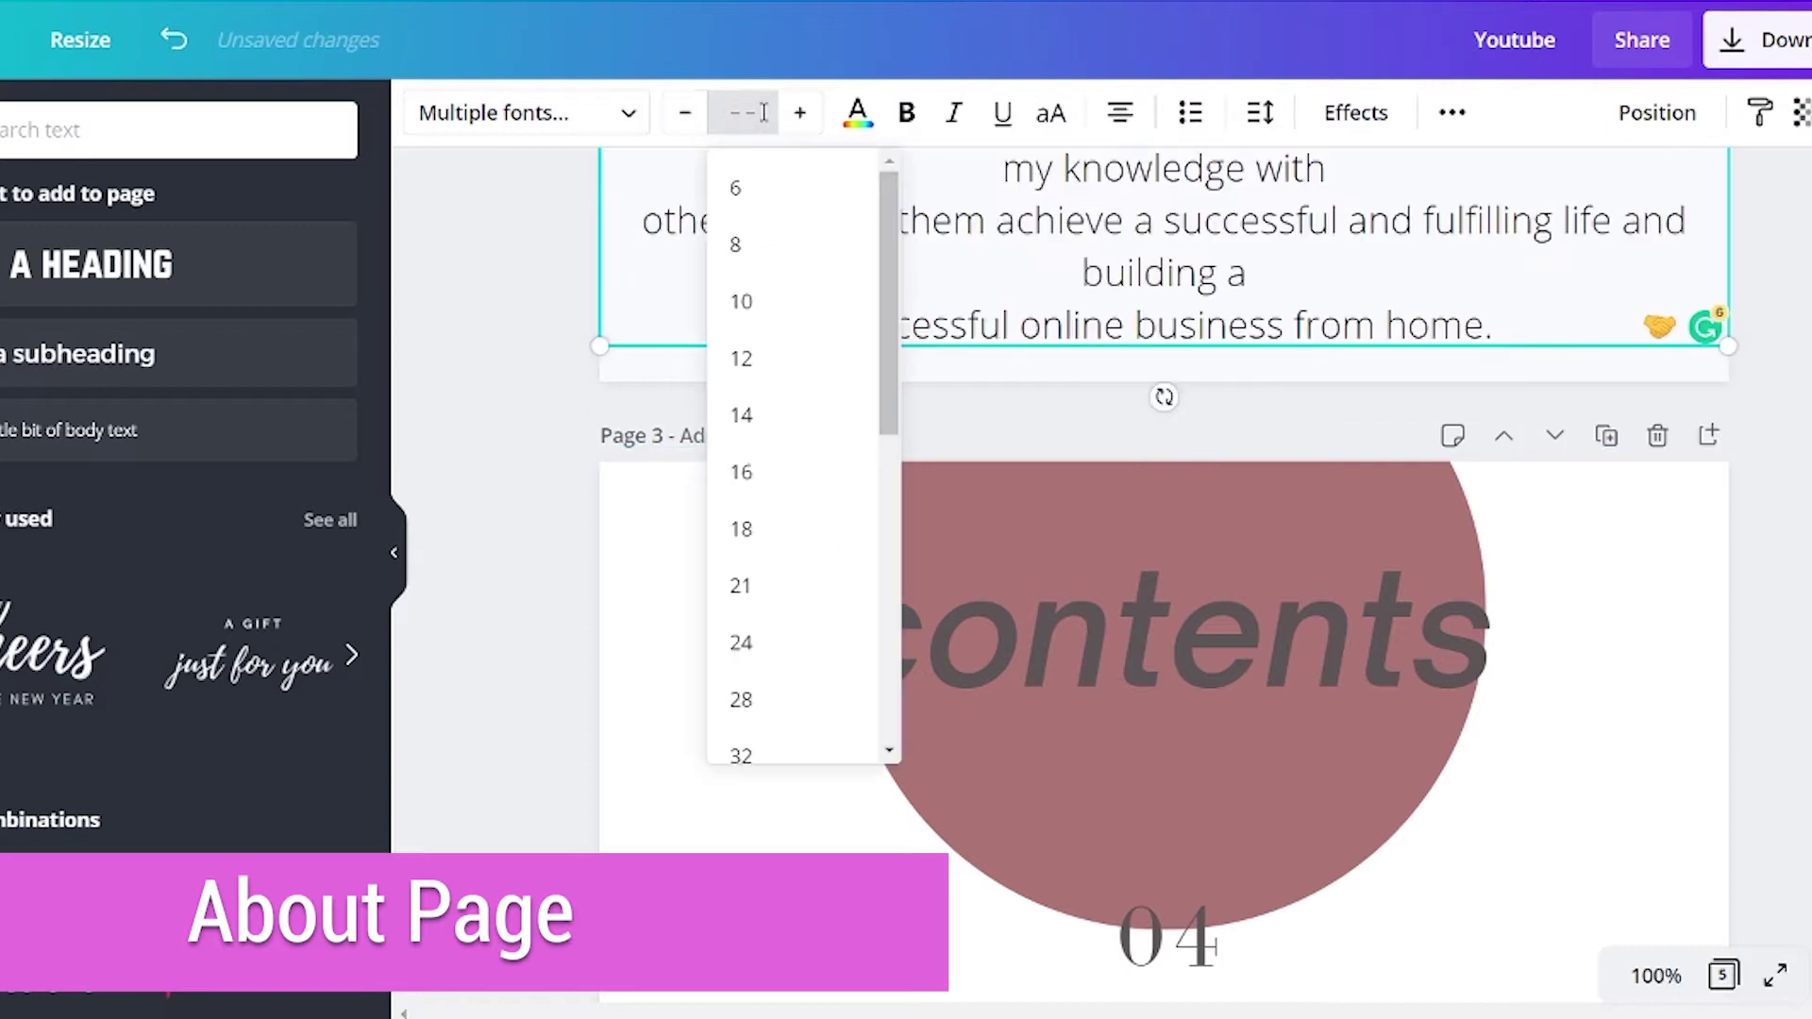
{"action": "left_click", "coordinate": [748, 526]}
{"action": "scroll", "coordinate": [1227, 270], "scroll_direction": "up", "scroll_amount": 3}
{"action": "left_click_drag", "start_coordinate": [1730, 692], "coordinate": [1615, 692]}
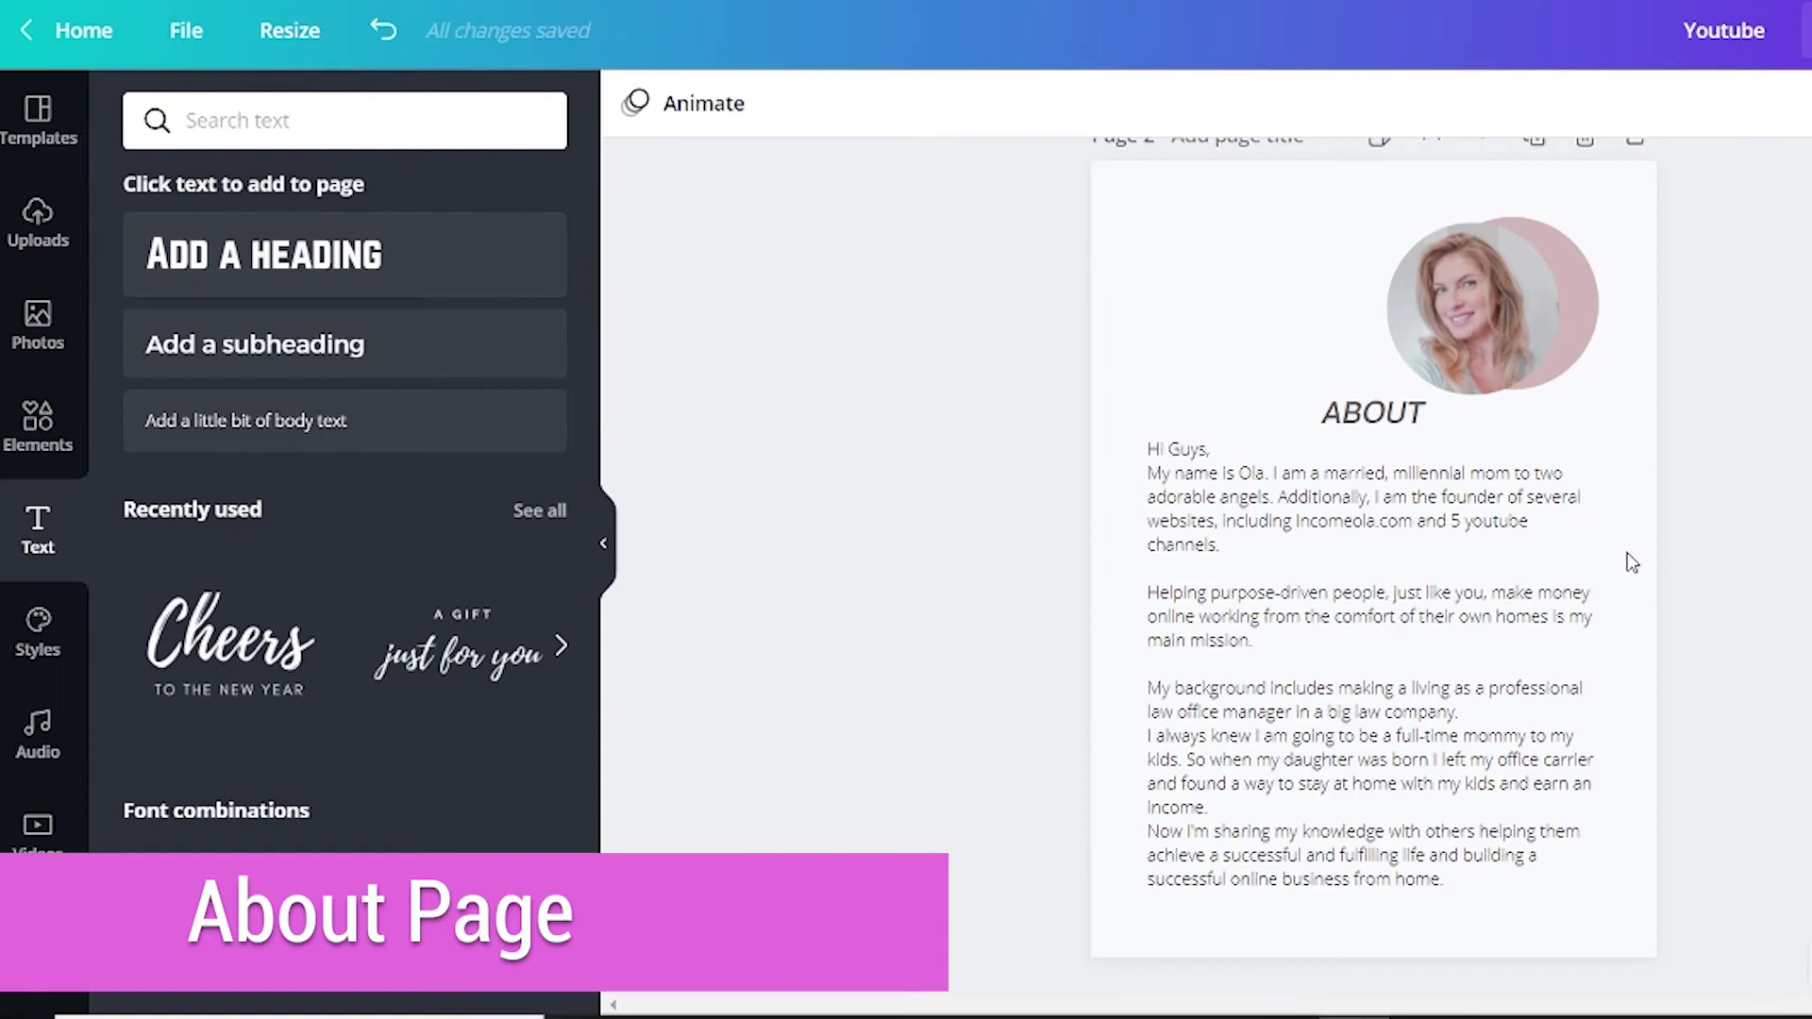
{"action": "scroll", "coordinate": [1477, 512], "scroll_direction": "down", "scroll_amount": 1}
{"action": "scroll", "coordinate": [1477, 512], "scroll_direction": "down", "scroll_amount": 5}
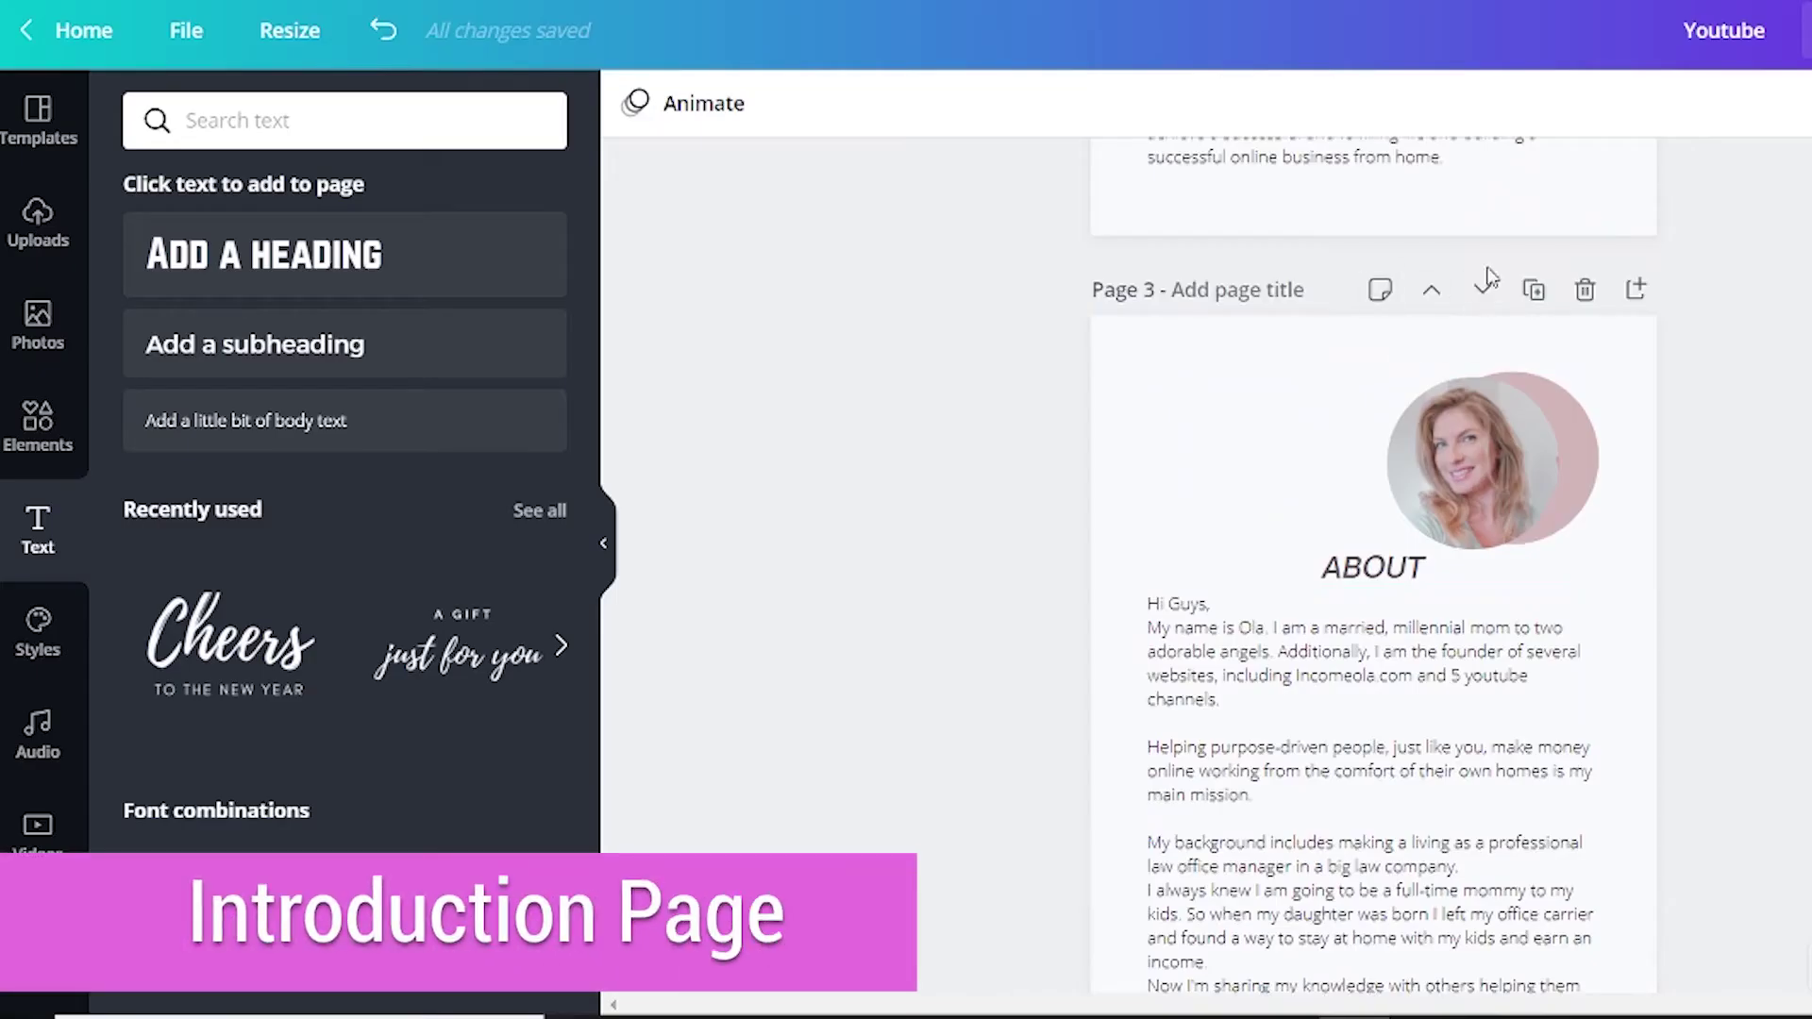
Reposition the ABOUT page, retitle its heading INTRODUCTION, and move the heading and body text up.
{"action": "left_click", "coordinate": [1482, 291]}
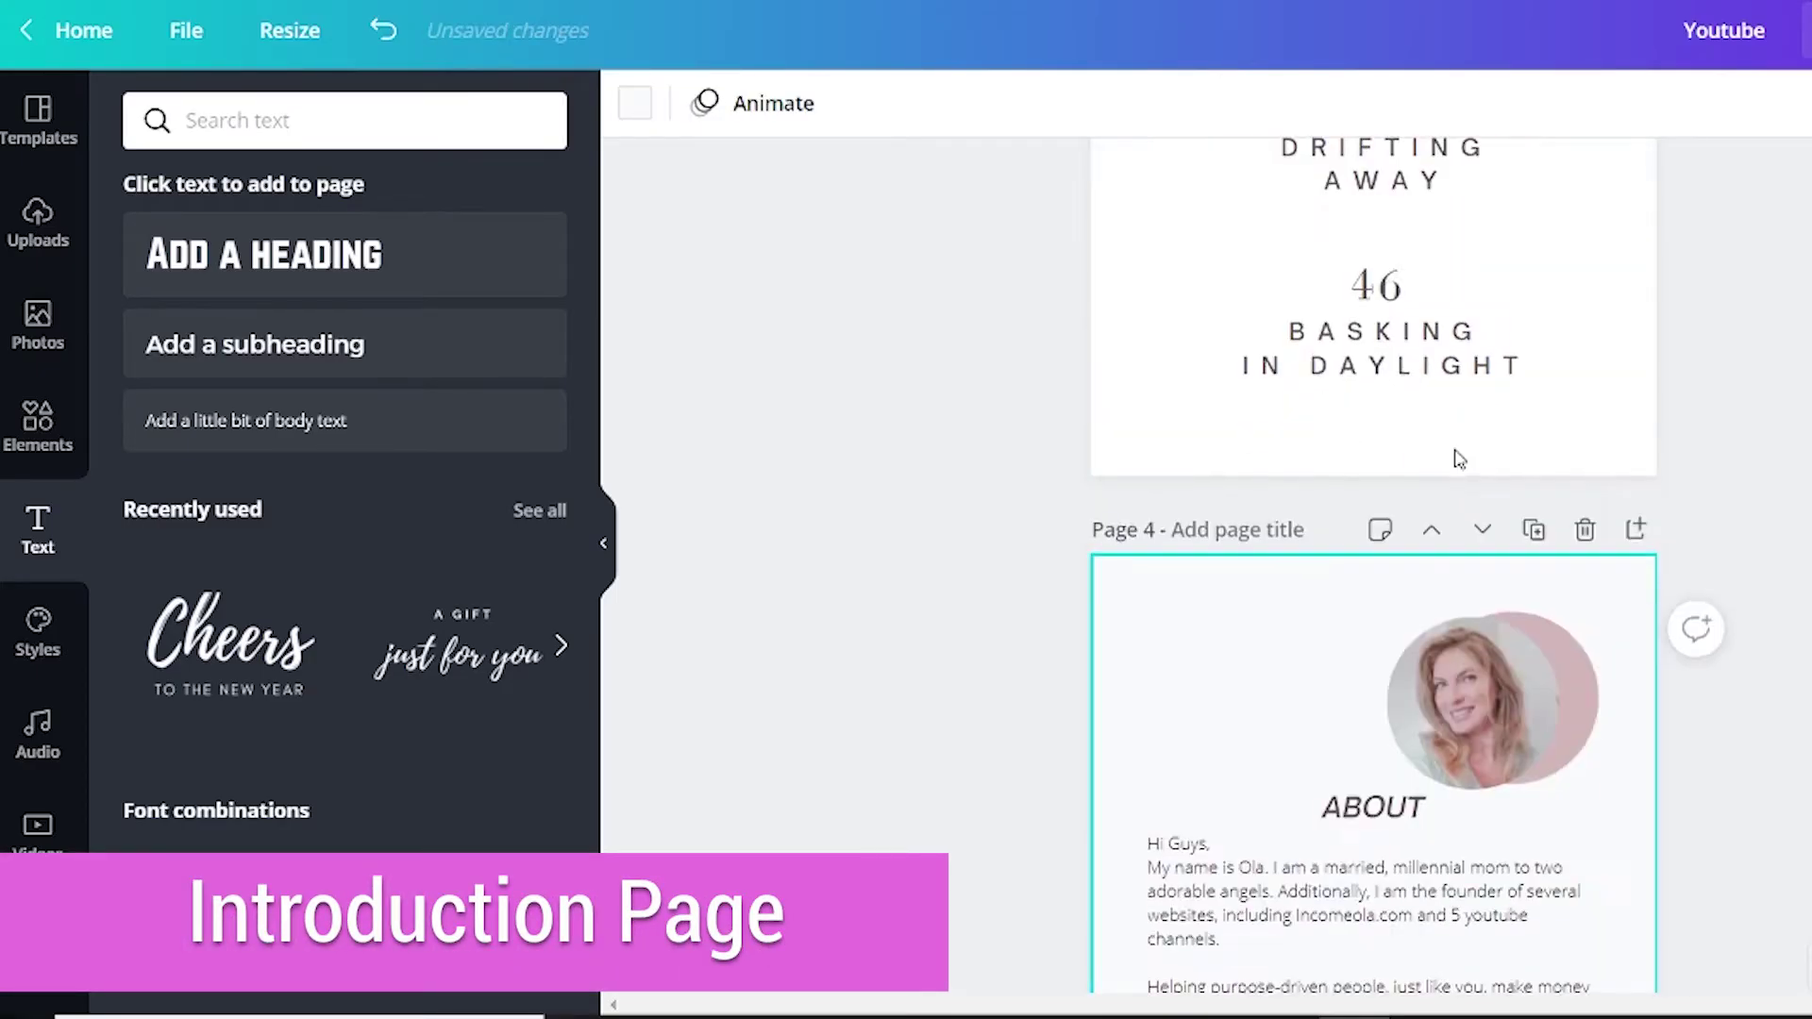
{"action": "scroll", "coordinate": [1436, 413], "scroll_direction": "up", "scroll_amount": 4}
{"action": "left_click", "coordinate": [1482, 389]}
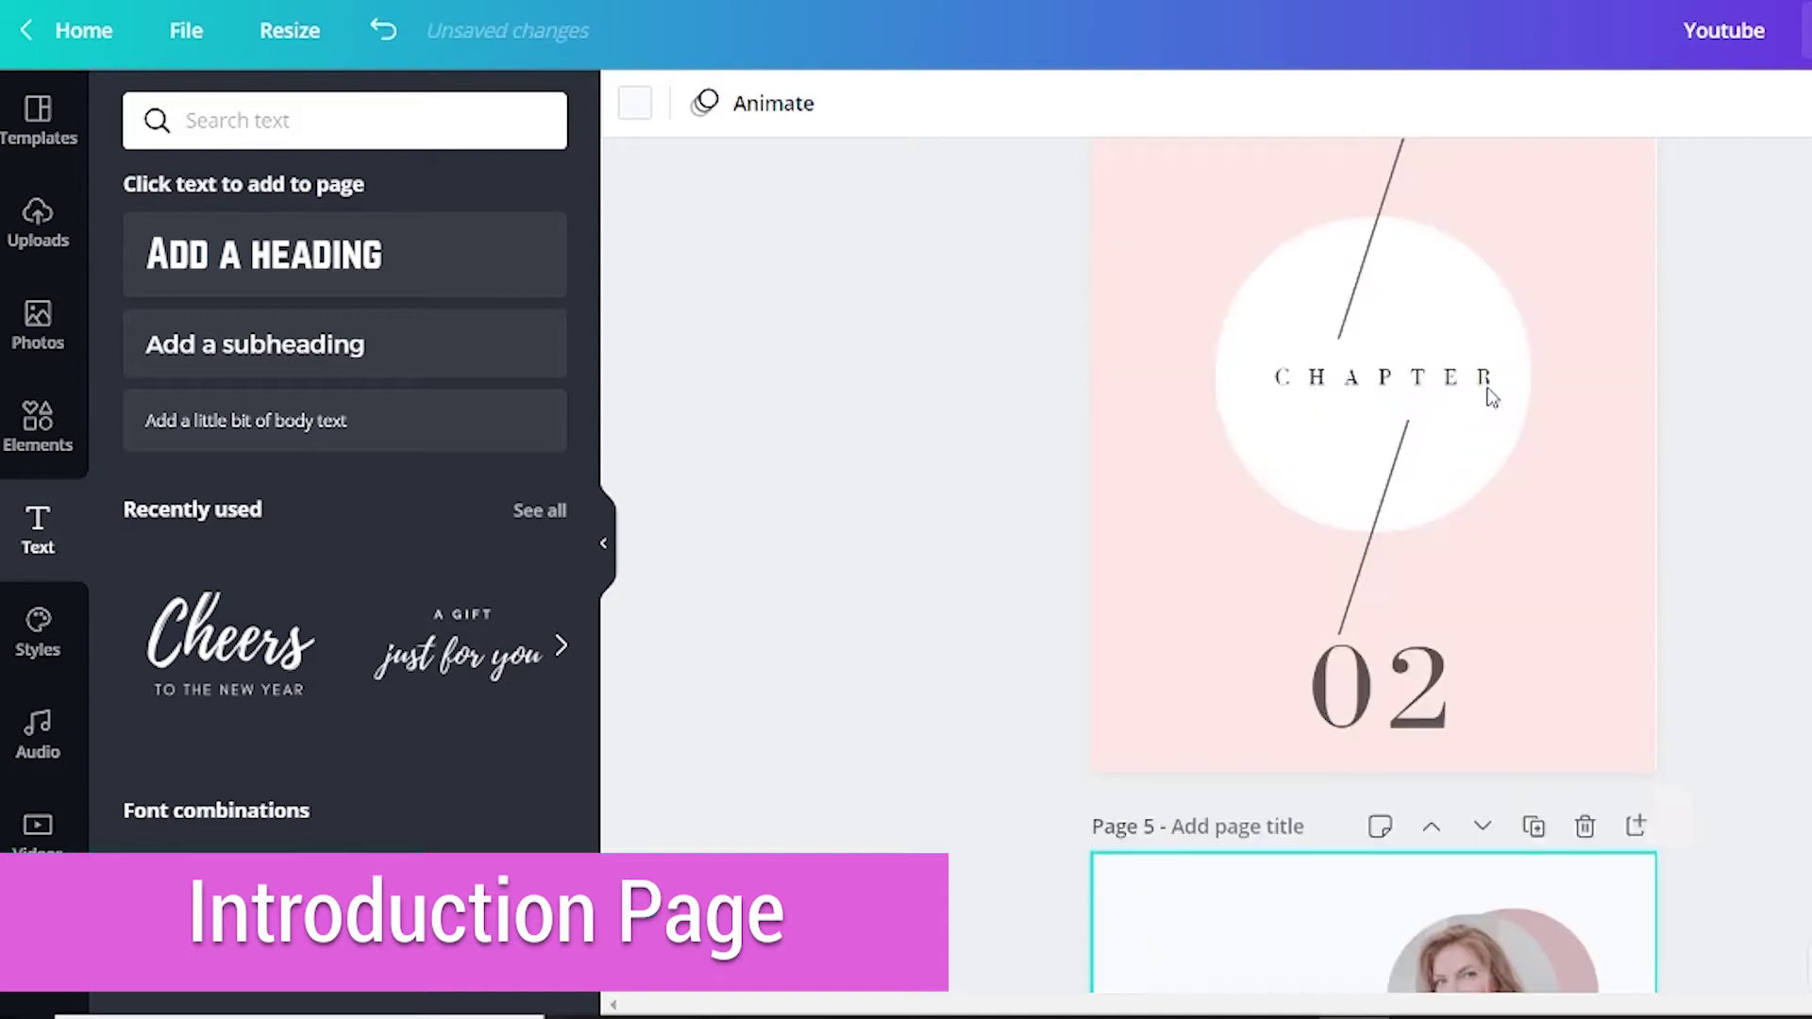
{"action": "left_click", "coordinate": [1430, 485]}
{"action": "left_click", "coordinate": [1576, 377]}
{"action": "double_click", "coordinate": [1374, 522]}
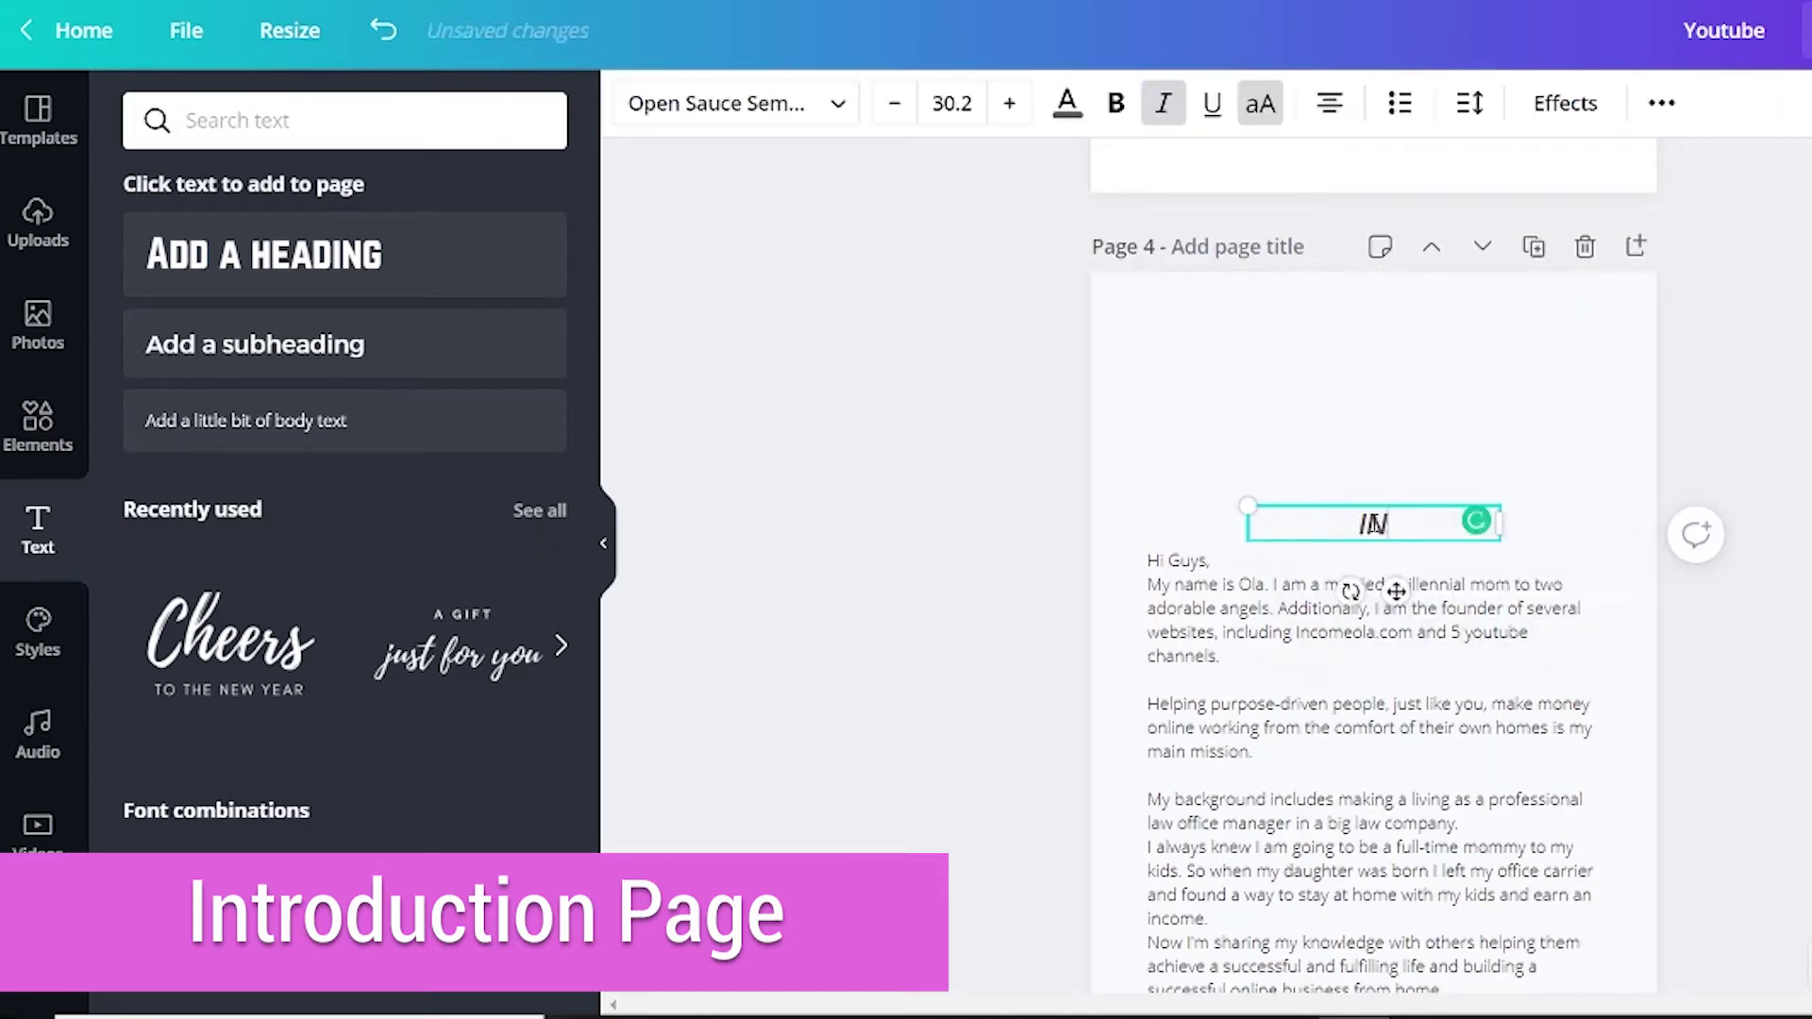
{"action": "left_click", "coordinate": [1374, 544]}
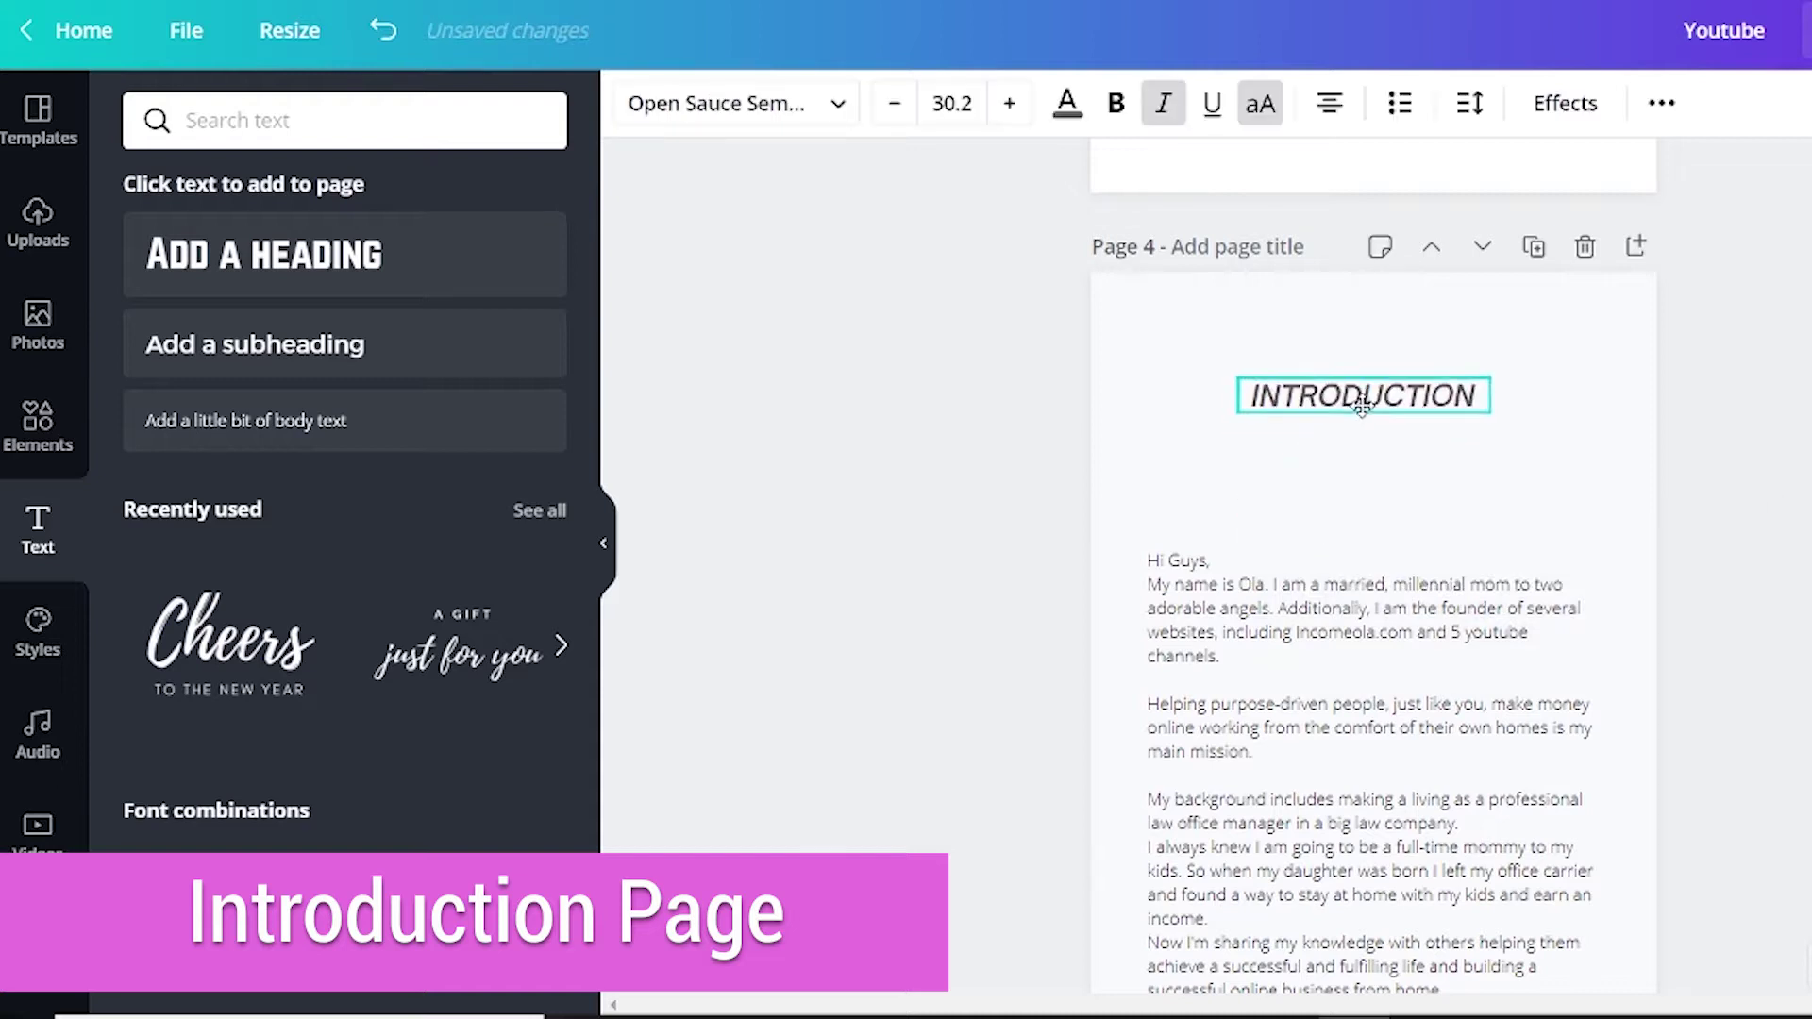
{"action": "left_click_drag", "start_coordinate": [1385, 383], "coordinate": [1369, 356]}
{"action": "left_click_drag", "start_coordinate": [1156, 731], "coordinate": [1156, 603]}
Replace the placeholder body text with the YouTube paragraphs copied from the Word manuscript.
{"action": "key", "text": "ctrl+a"}
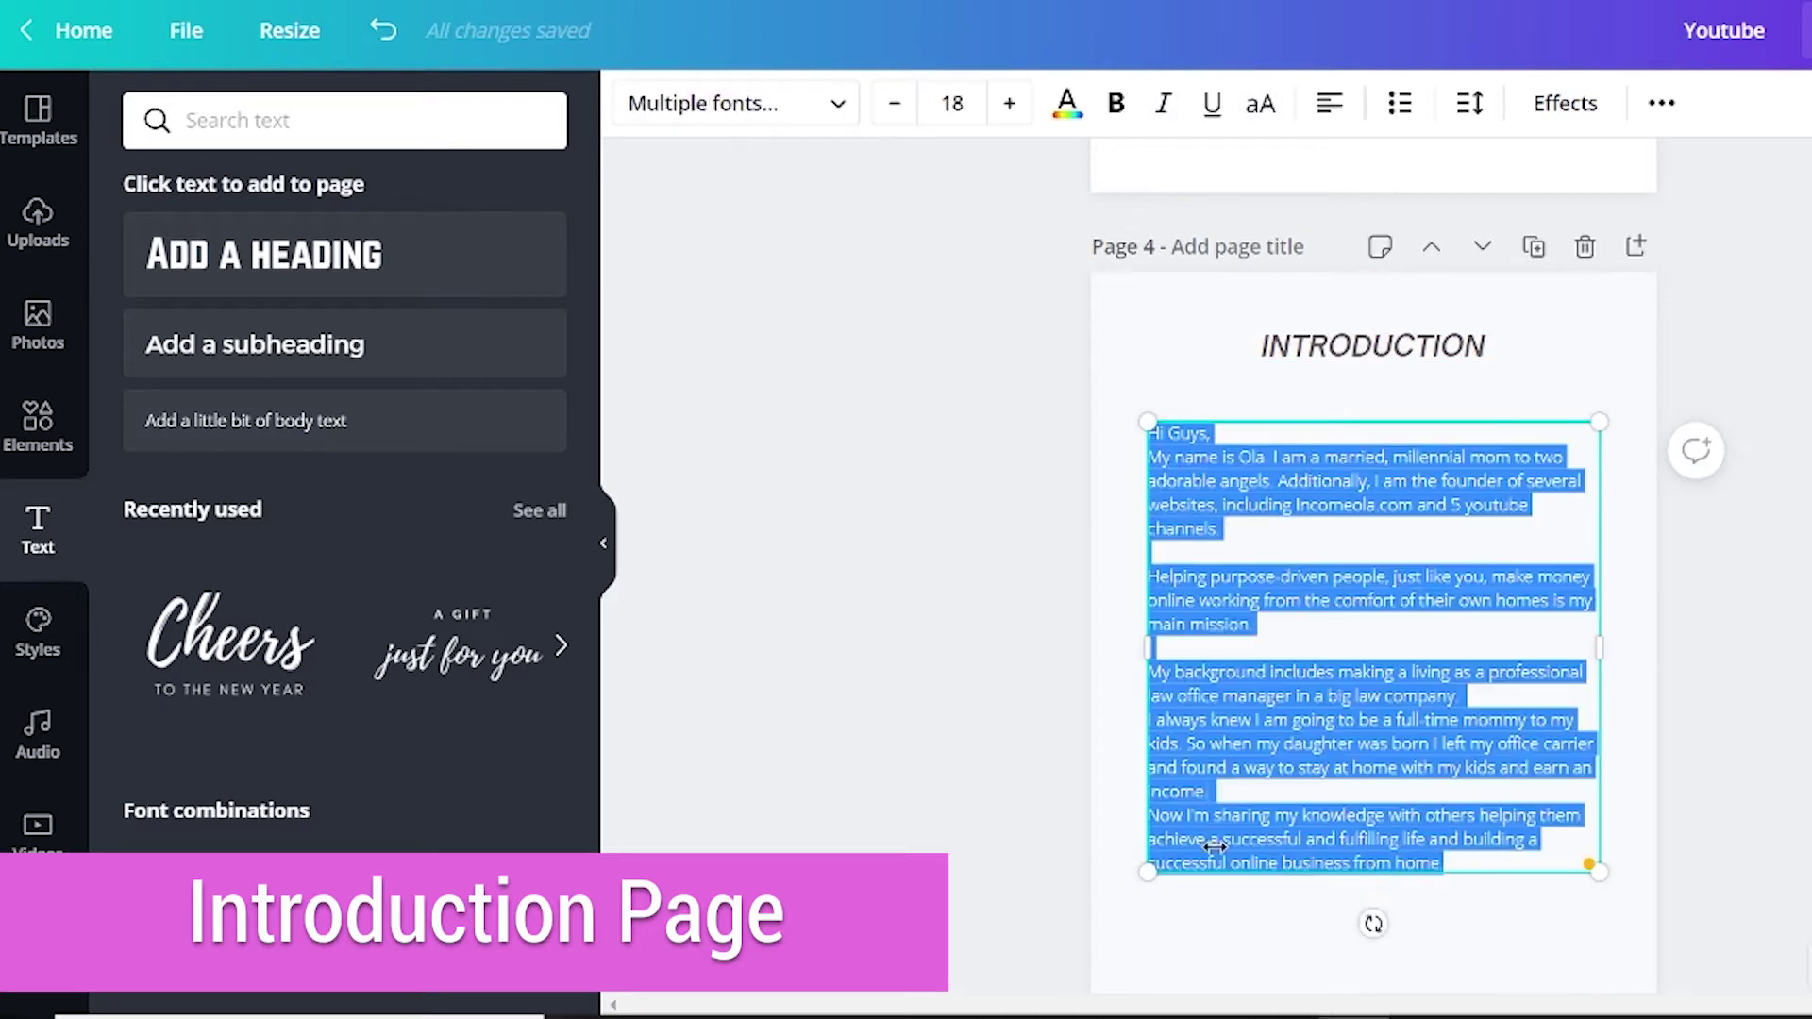
{"action": "mouse_move", "coordinate": [1472, 1010]}
{"action": "left_click", "coordinate": [1557, 982]}
{"action": "left_click_drag", "start_coordinate": [1371, 142], "coordinate": [1664, 555]}
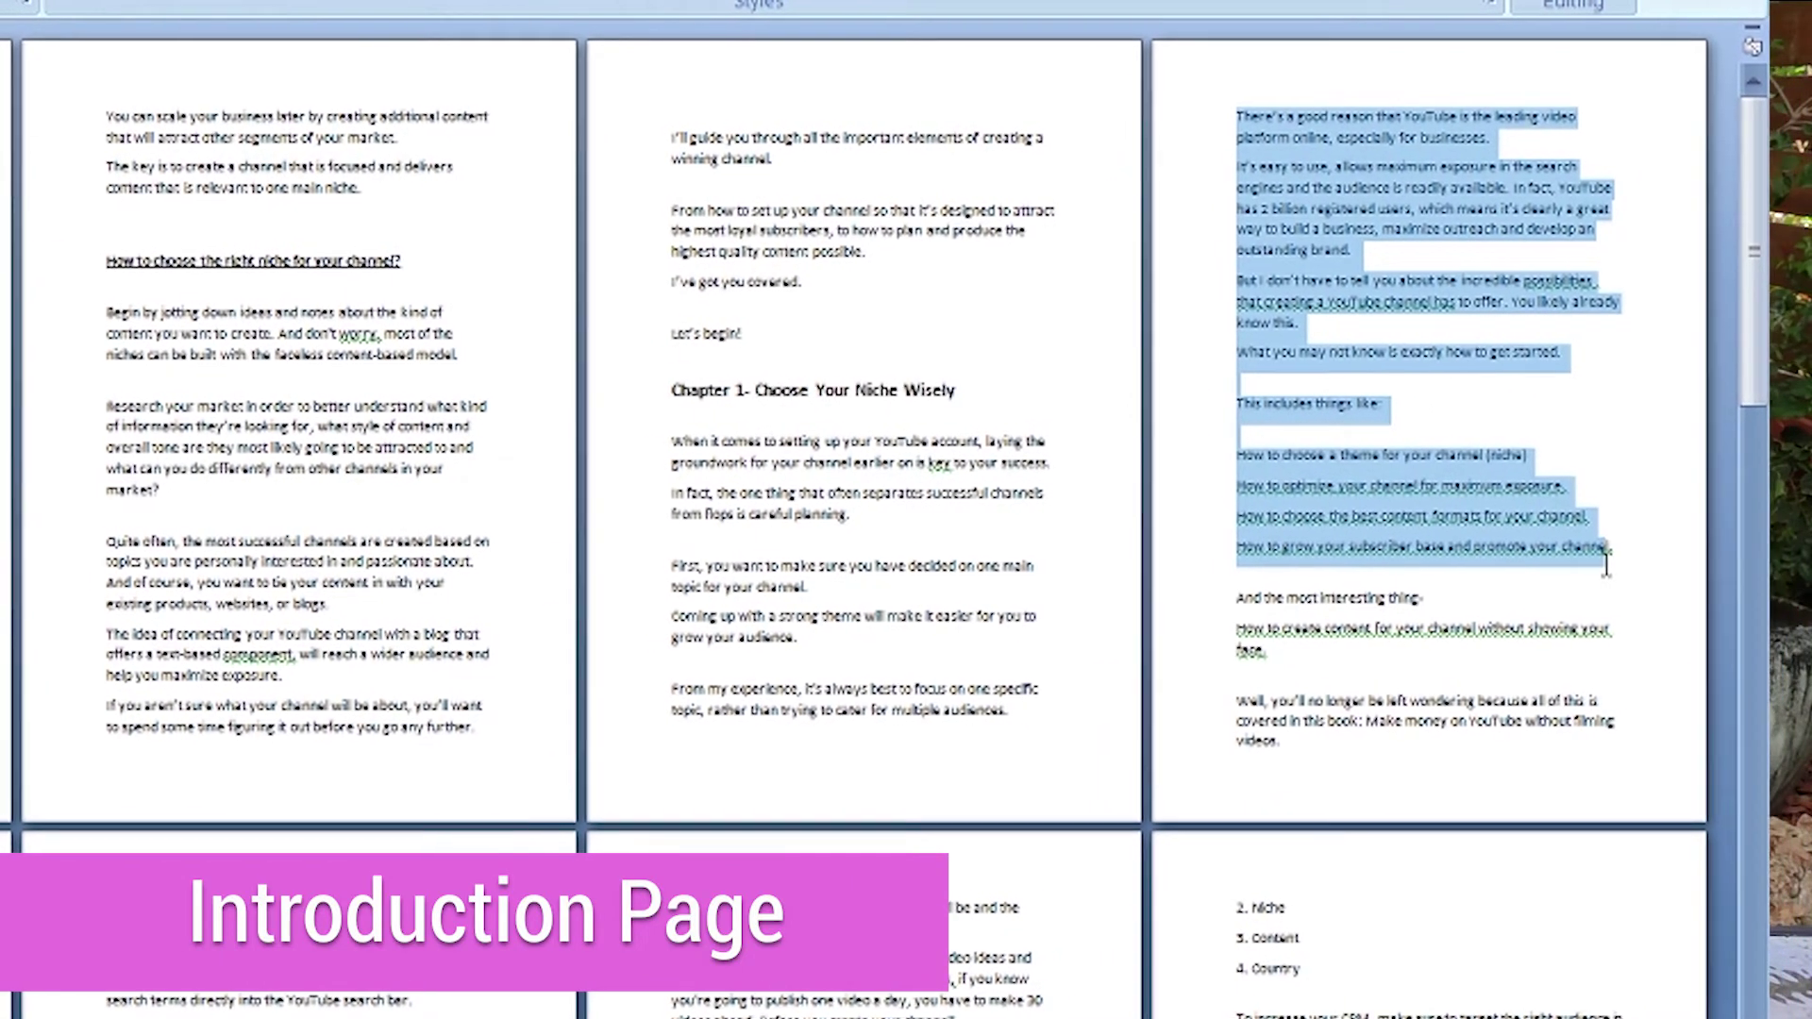
{"action": "right_click", "coordinate": [1340, 209]}
{"action": "left_click", "coordinate": [1465, 265]}
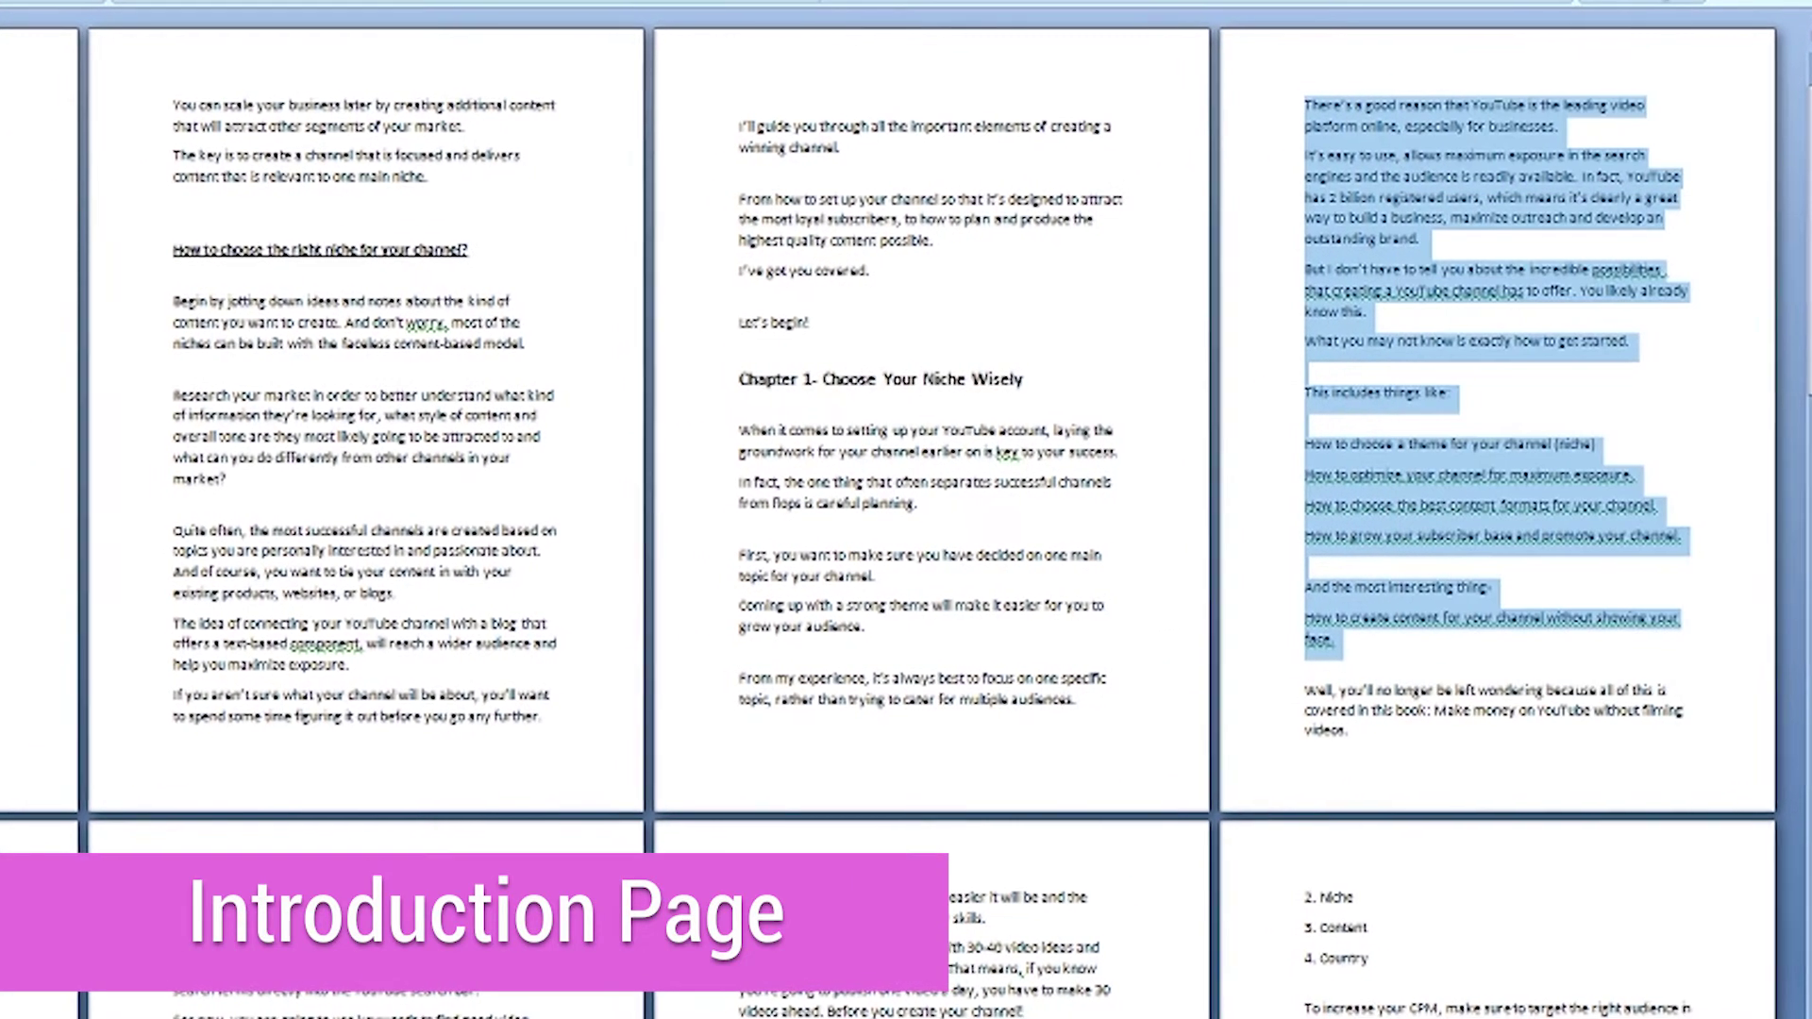
{"action": "key", "text": "alt+Tab"}
{"action": "right_click", "coordinate": [1240, 479]}
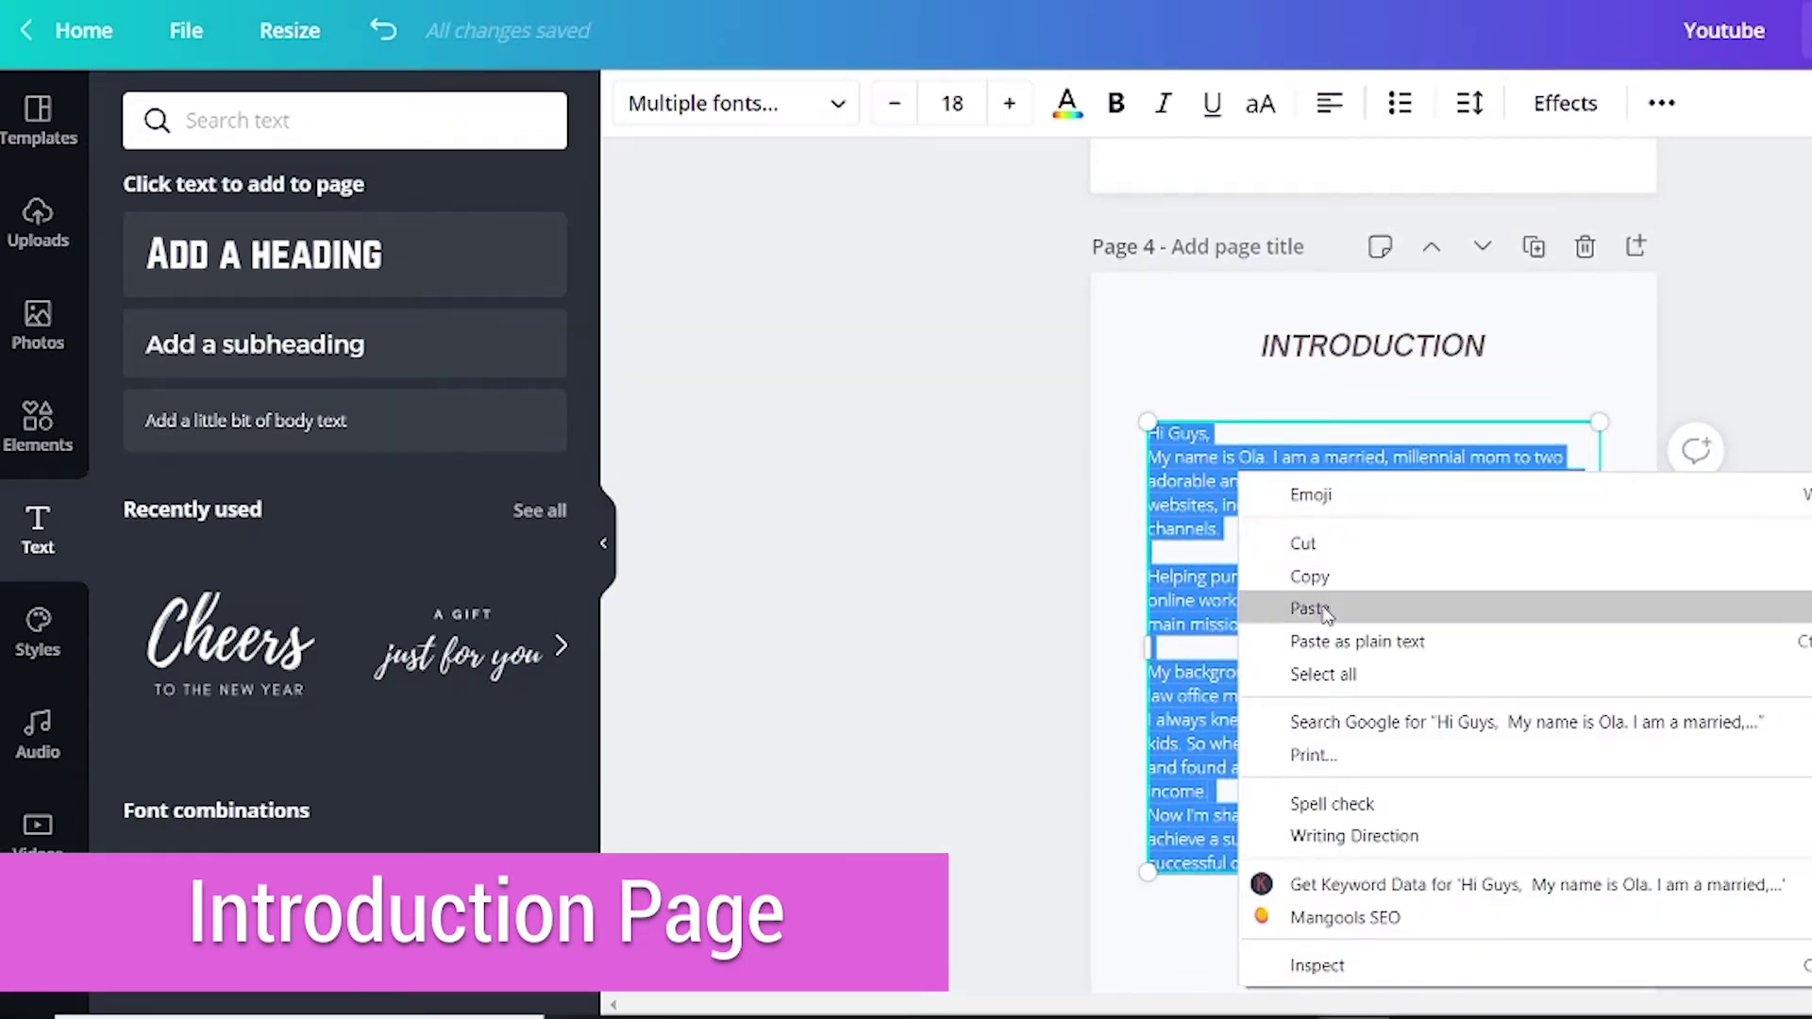
{"action": "left_click", "coordinate": [1312, 609]}
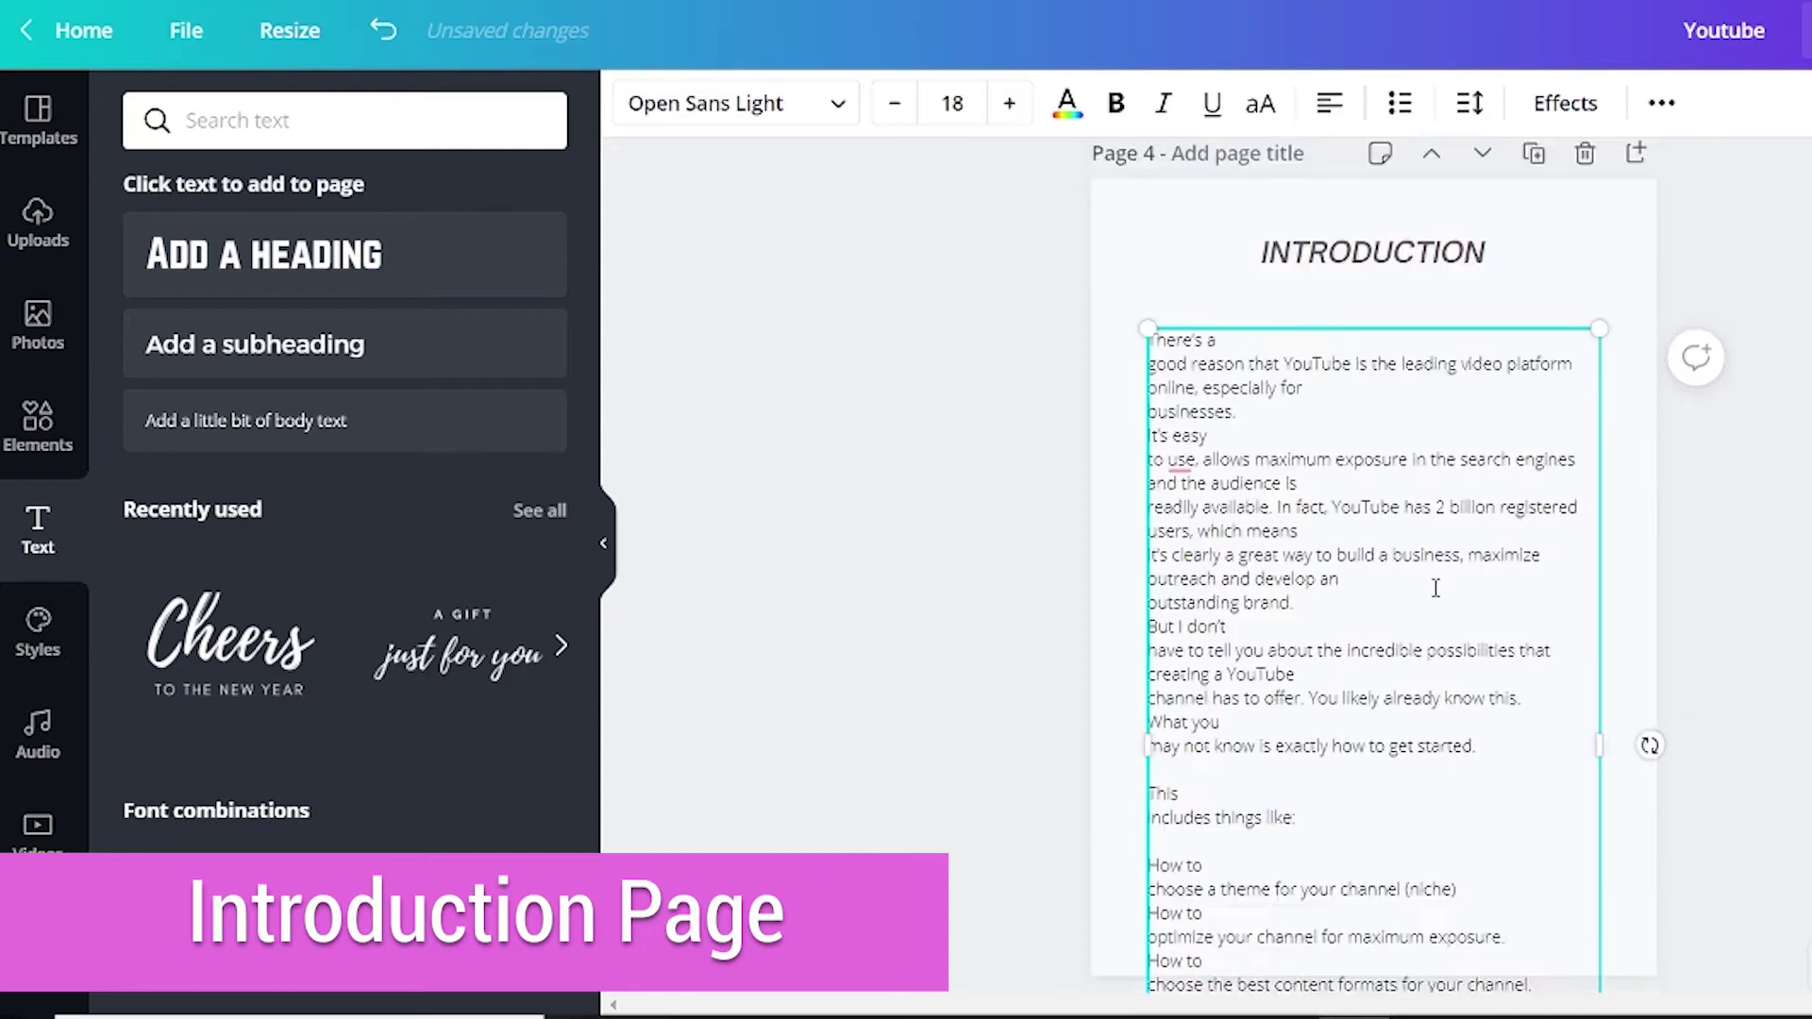
Remove the stray line breaks before "good reason…" and "businesses." in the Introduction text.
{"action": "scroll", "coordinate": [1234, 469], "scroll_direction": "up", "scroll_amount": 5}
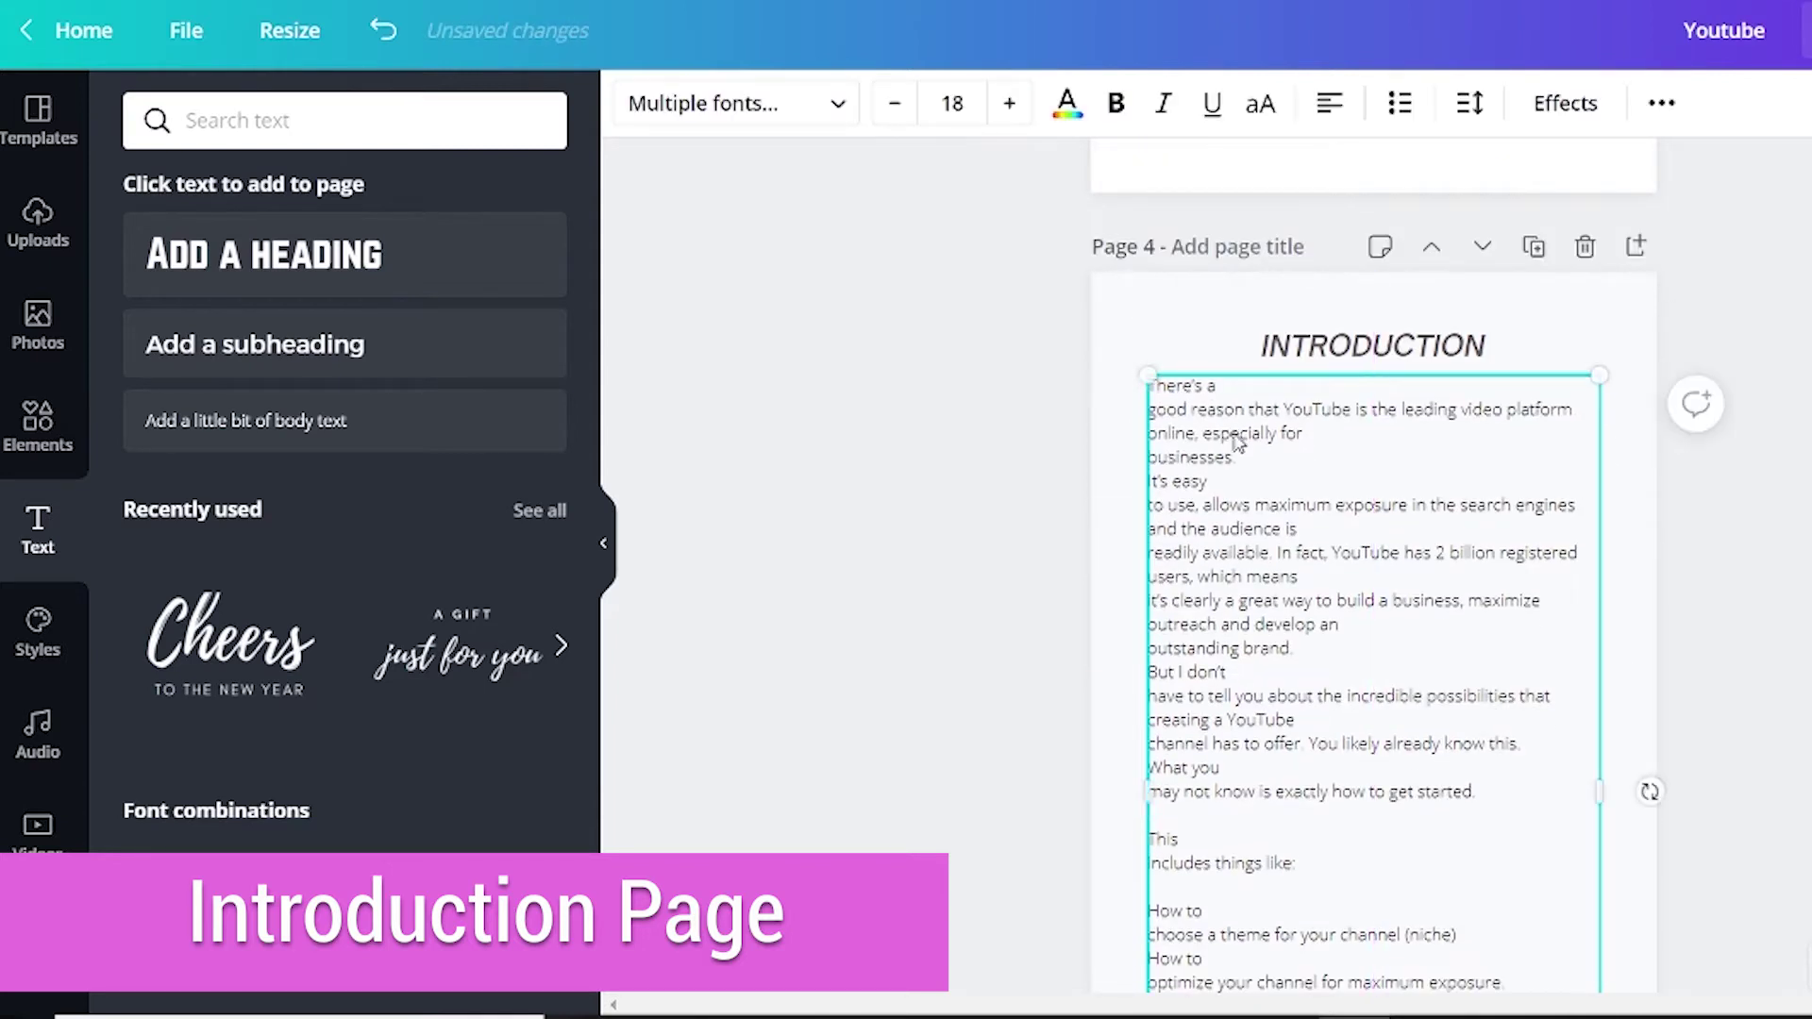
{"action": "scroll", "coordinate": [1357, 520], "scroll_direction": "up", "scroll_amount": 3}
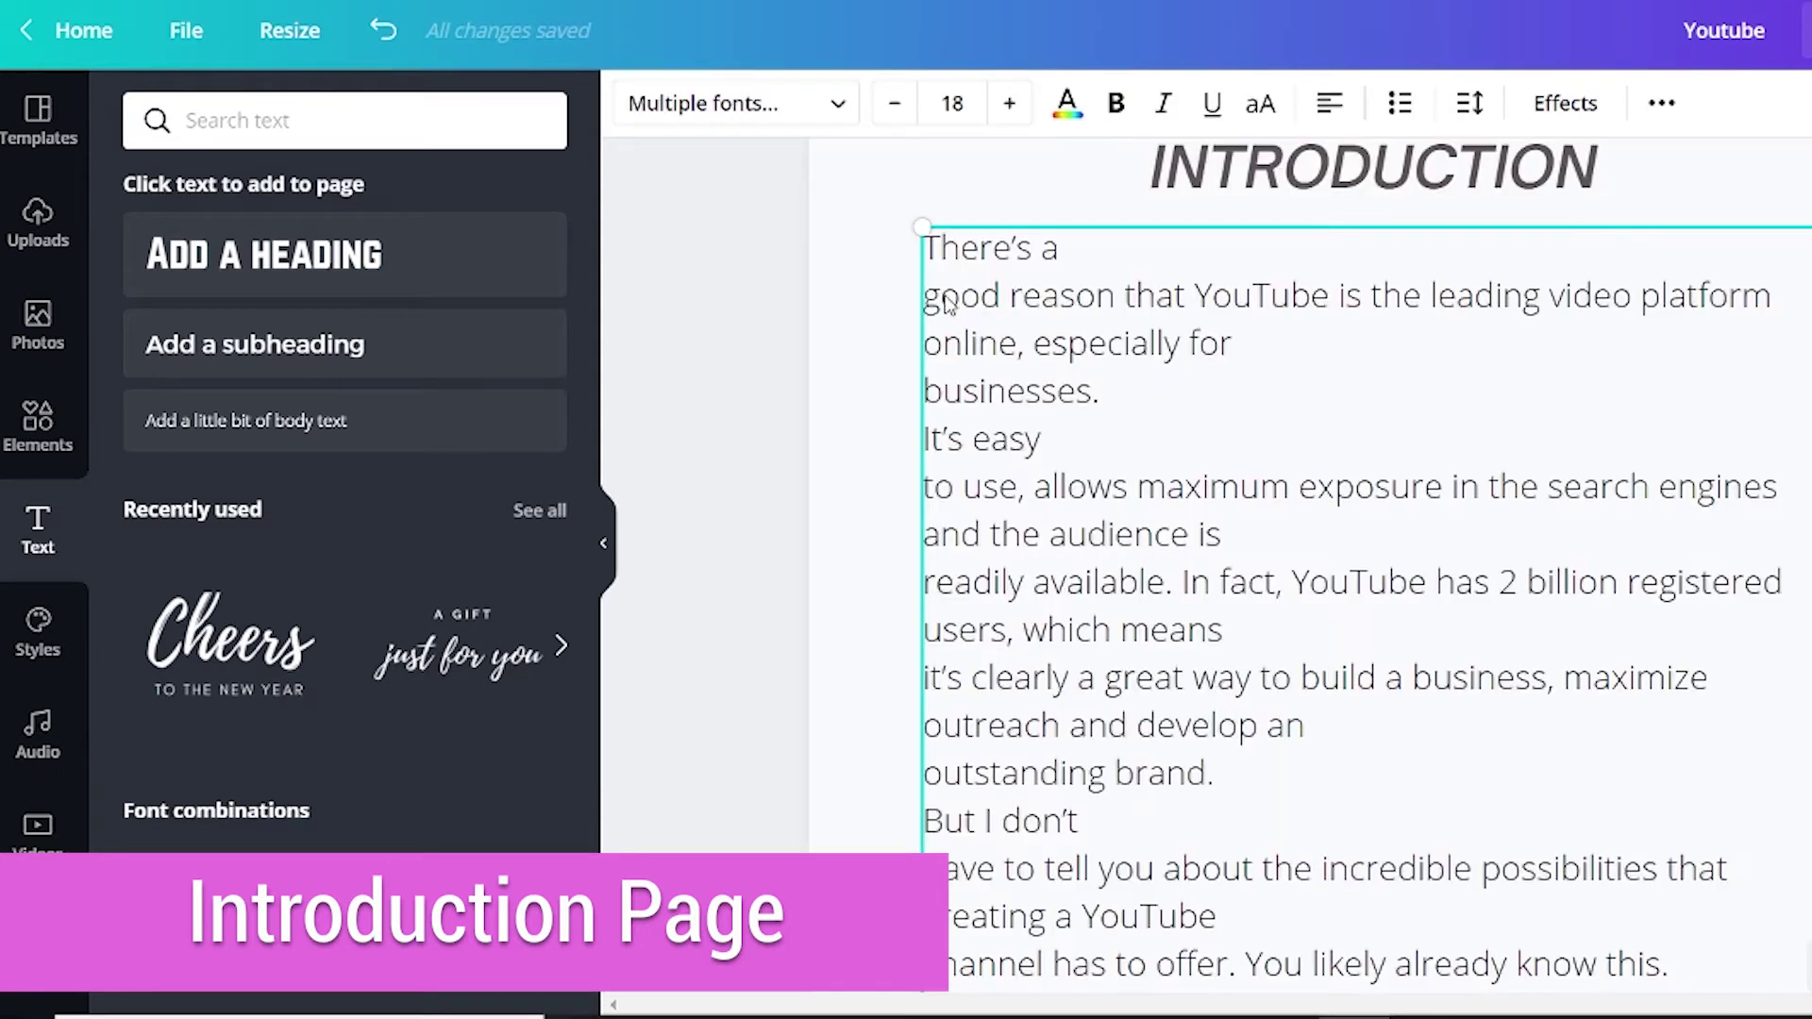
{"action": "key", "text": "BackSpace"}
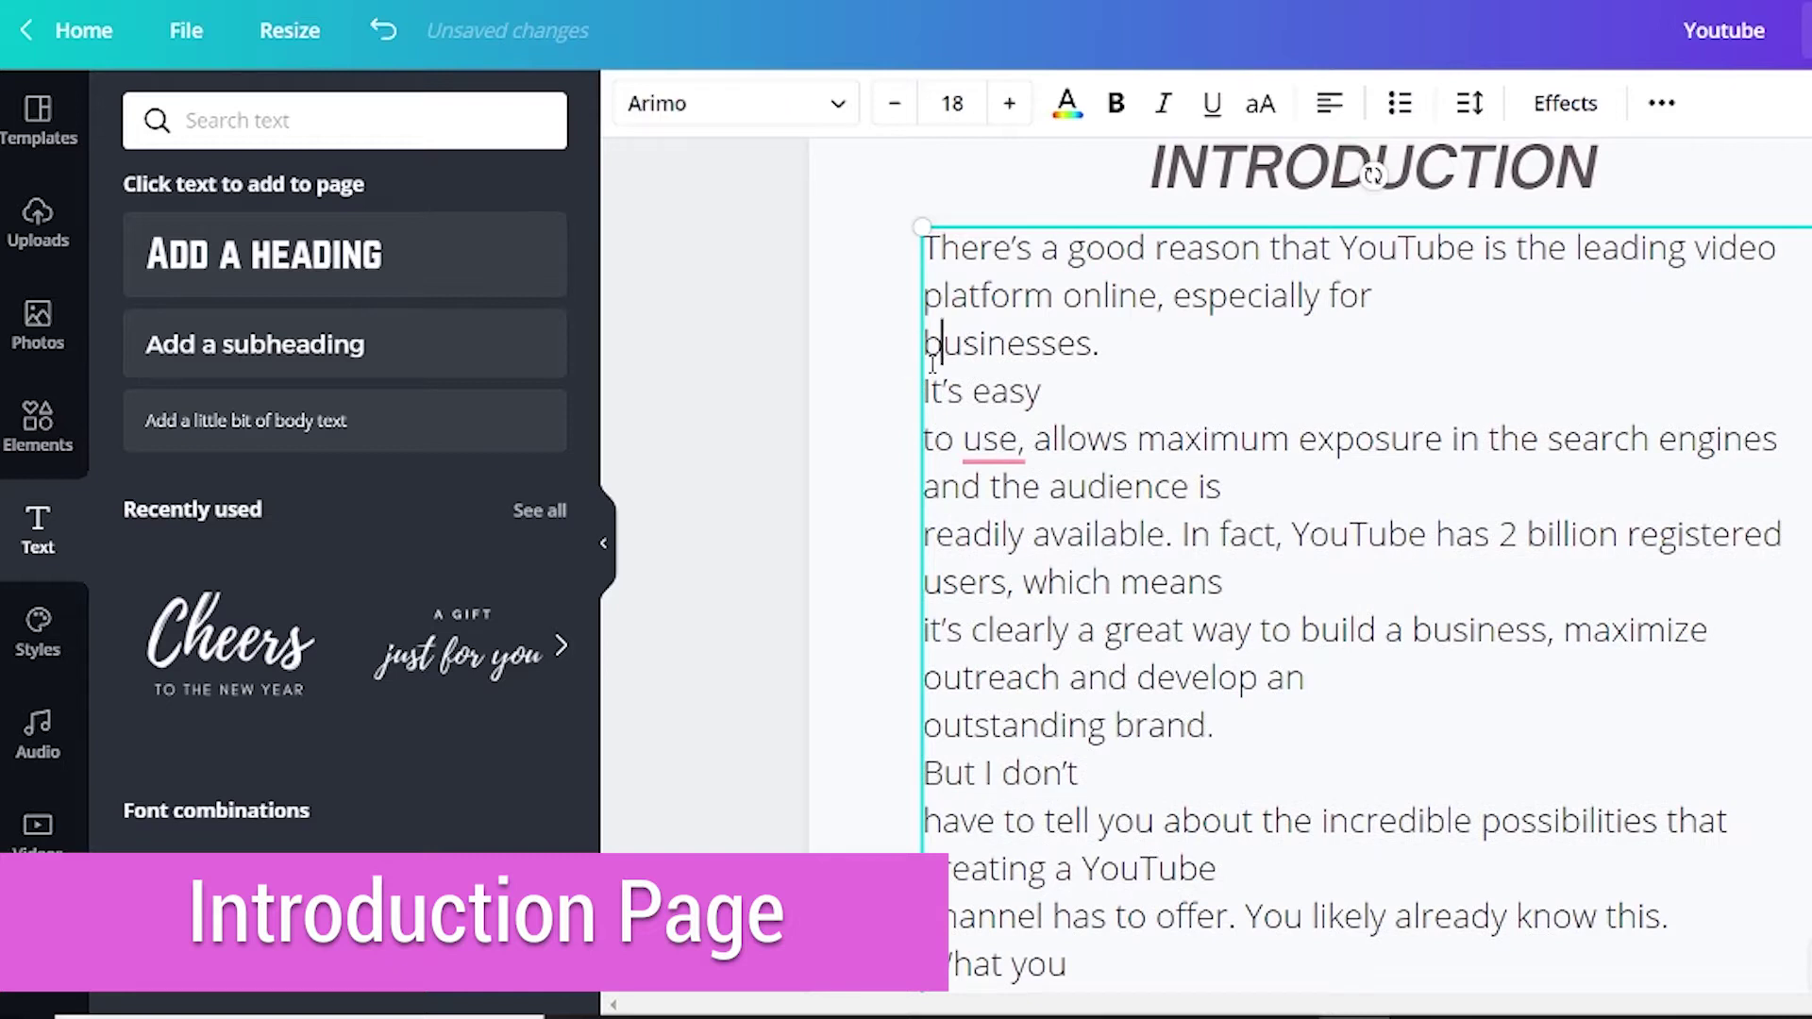
{"action": "left_click", "coordinate": [932, 366]}
{"action": "key", "text": "BackSpace"}
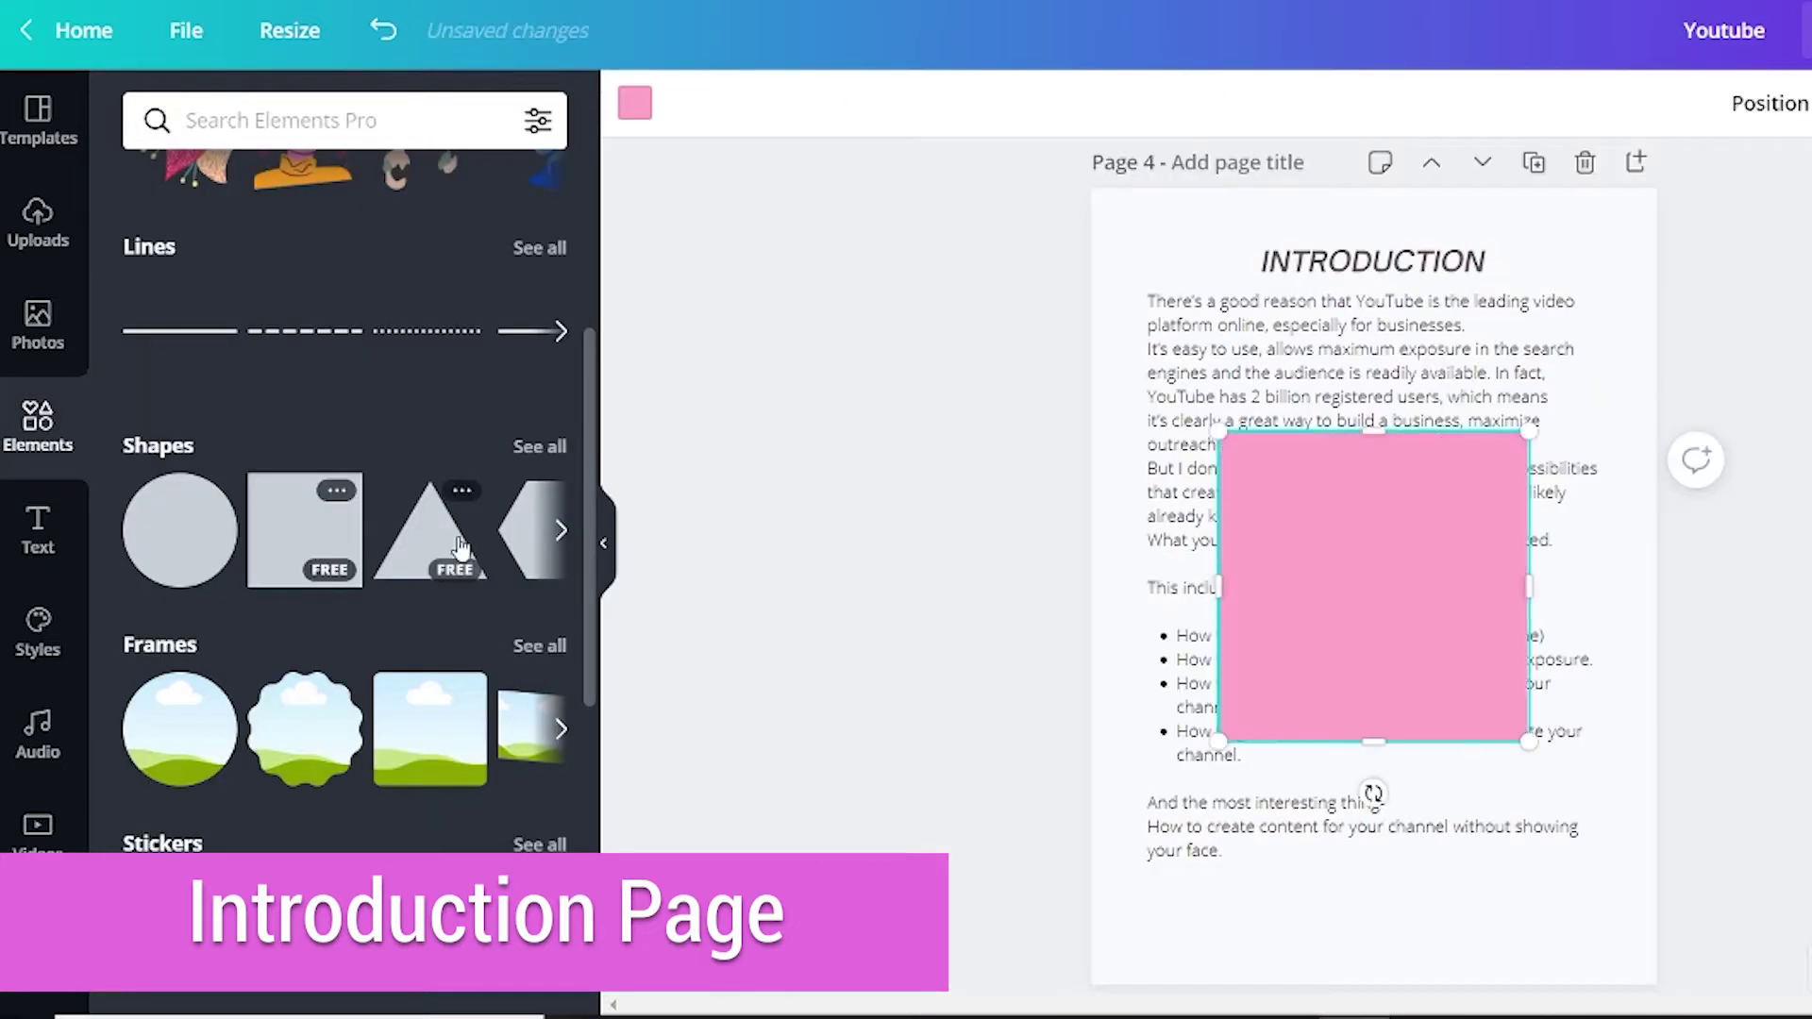
Turn the pink square into a lighter mauve bar stretched behind the INTRODUCTION heading.
{"action": "left_click_drag", "start_coordinate": [1364, 480], "coordinate": [1325, 246]}
{"action": "left_click_drag", "start_coordinate": [1334, 525], "coordinate": [1334, 291]}
{"action": "left_click_drag", "start_coordinate": [1173, 264], "coordinate": [1092, 260]}
{"action": "left_click", "coordinate": [634, 102]}
{"action": "left_click", "coordinate": [384, 388]}
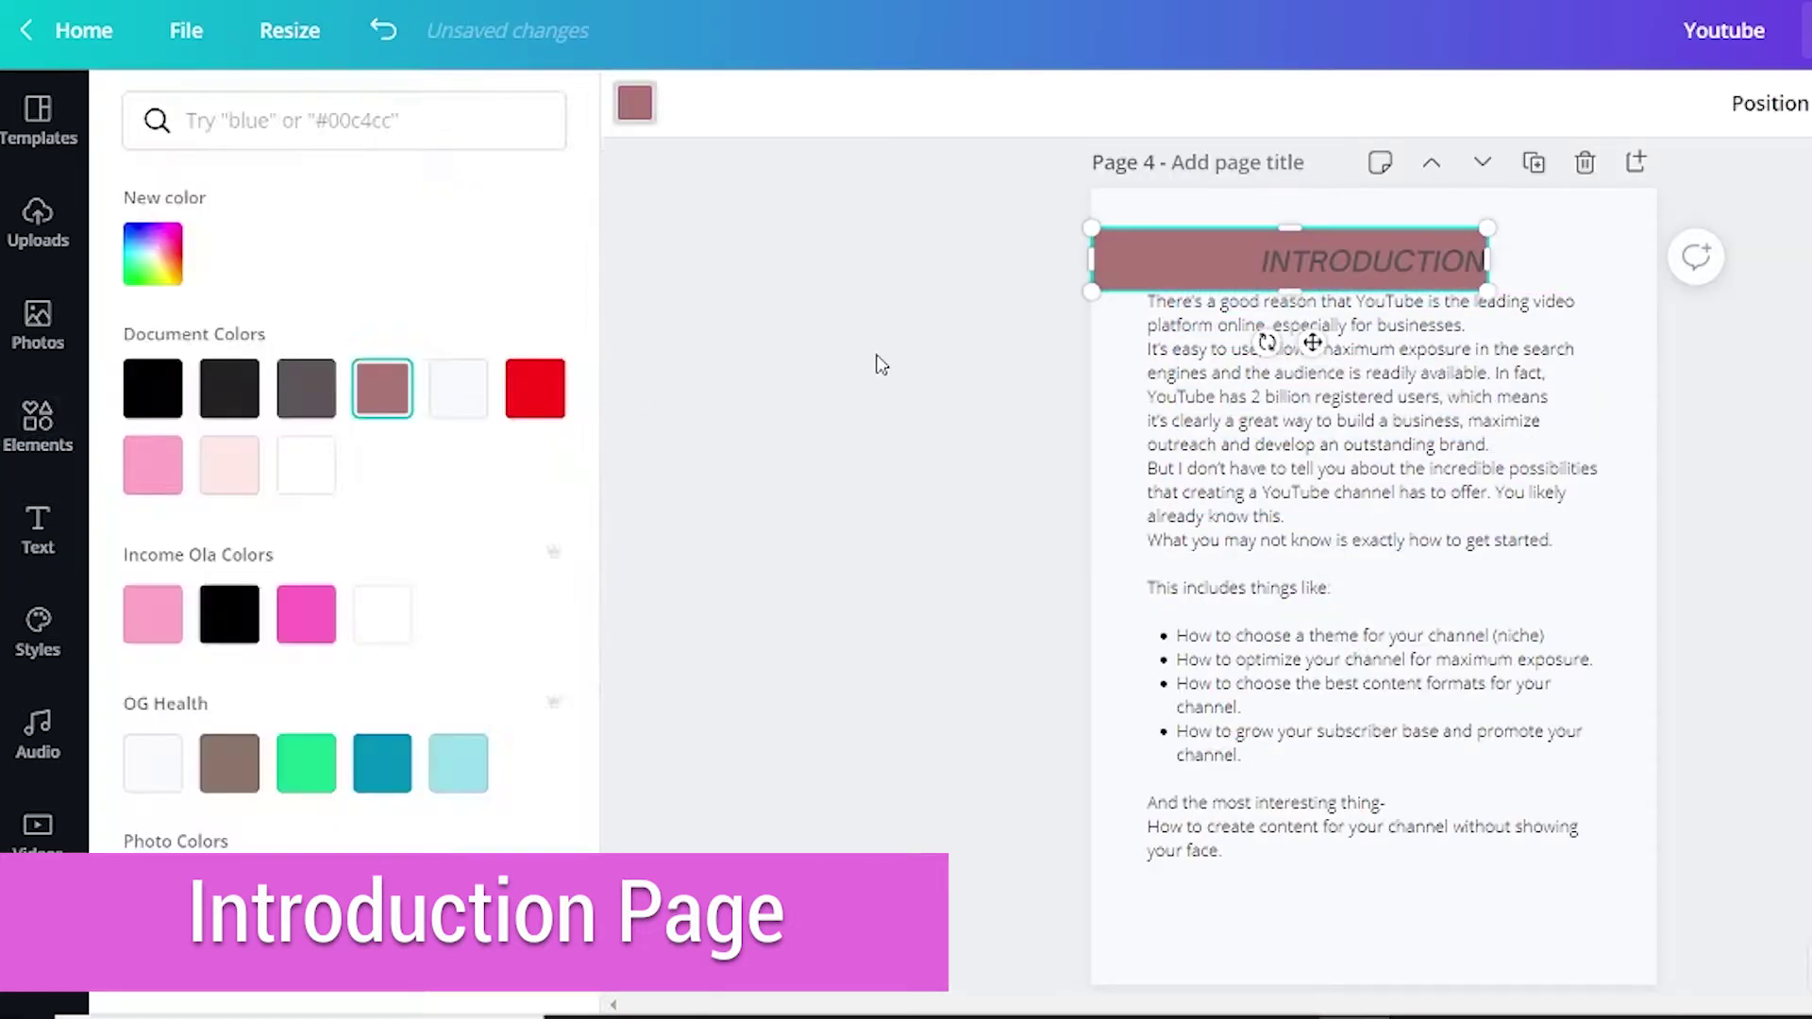
{"action": "left_click", "coordinate": [1800, 102]}
{"action": "left_click_drag", "start_coordinate": [1780, 189], "coordinate": [1755, 190]}
{"action": "left_click_drag", "start_coordinate": [1488, 258], "coordinate": [1578, 265]}
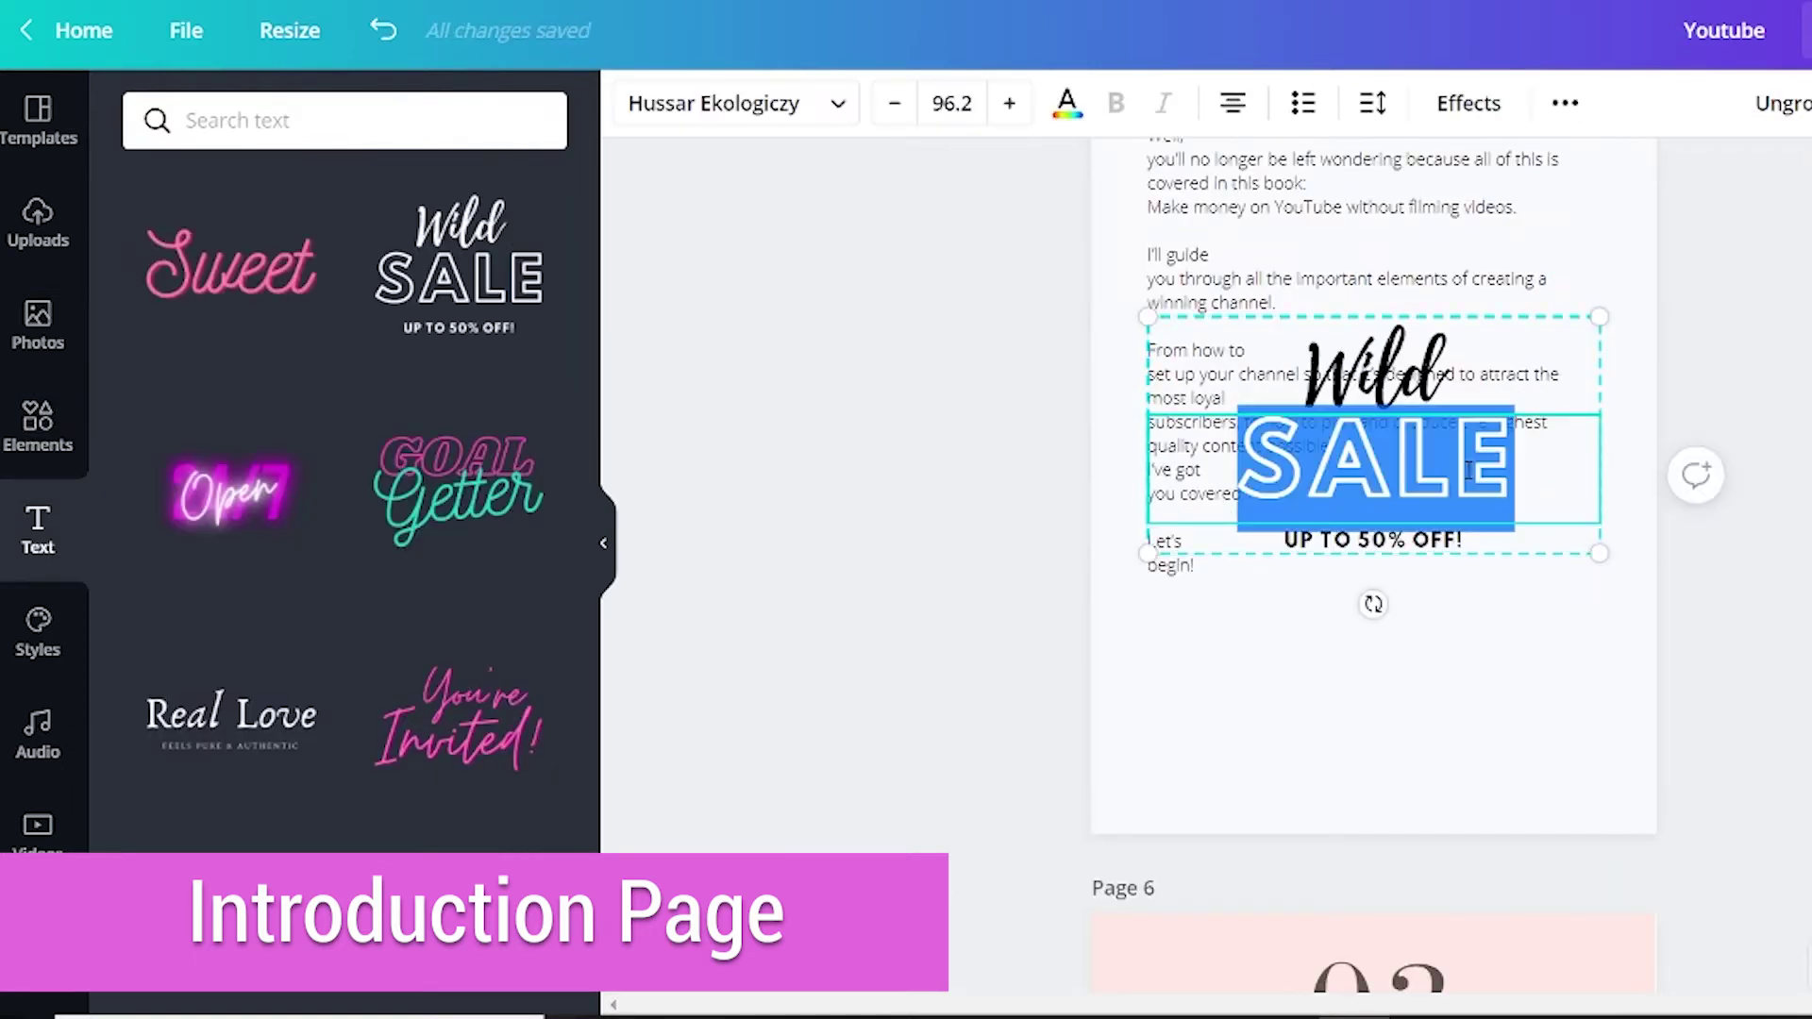
Change SALE to START, delete Wild and UP TO 50% OFF!, and move START below "Let's begin!".
{"action": "type", "text": "START"}
{"action": "left_click", "coordinate": [1374, 373]}
{"action": "key", "text": "Delete"}
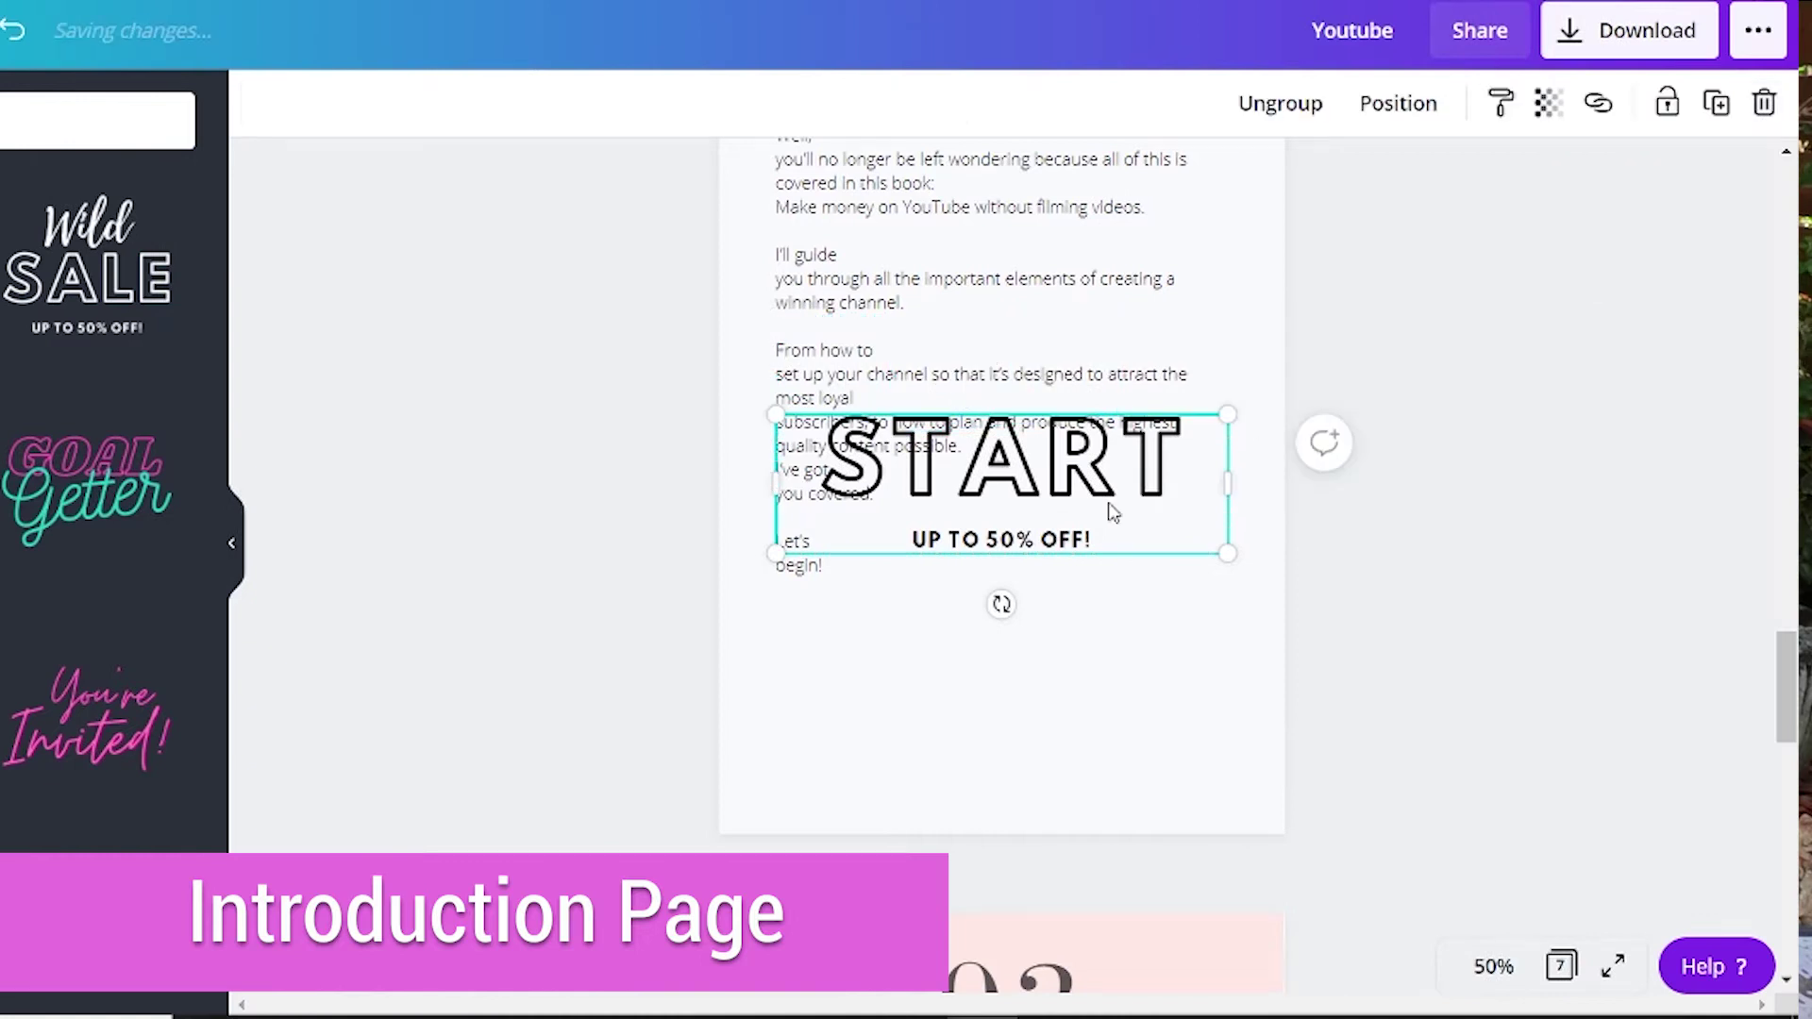
{"action": "left_click", "coordinate": [1000, 539]}
{"action": "key", "text": "Delete"}
{"action": "left_click_drag", "start_coordinate": [1033, 472], "coordinate": [1042, 679]}
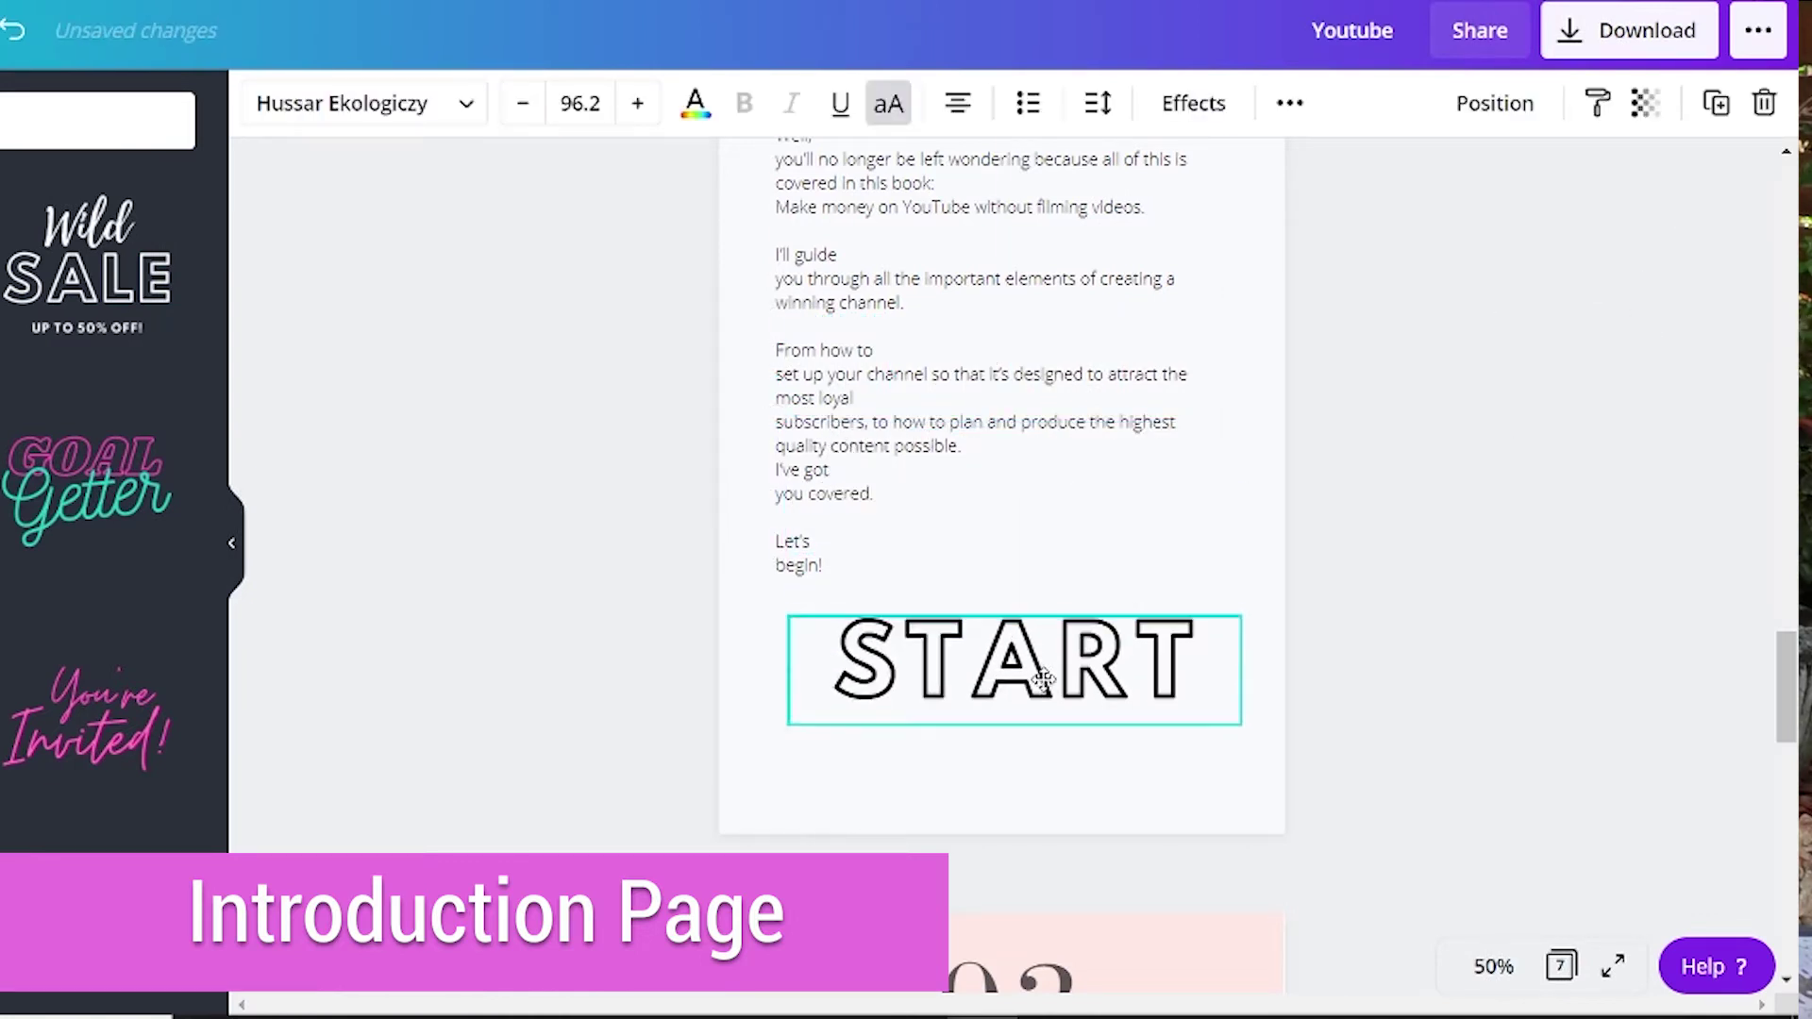
Colour START pinkish-brown, tilt it to about -22°, and fade its transparency to about 27.
{"action": "left_click", "coordinate": [695, 103]}
{"action": "left_click", "coordinate": [19, 387]}
{"action": "left_click_drag", "start_coordinate": [1012, 769], "coordinate": [1064, 801]}
{"action": "left_click_drag", "start_coordinate": [1028, 722], "coordinate": [1026, 680]}
{"action": "left_click", "coordinate": [1646, 104]}
{"action": "left_click_drag", "start_coordinate": [1510, 185], "coordinate": [1419, 185]}
{"action": "left_click", "coordinate": [389, 775]}
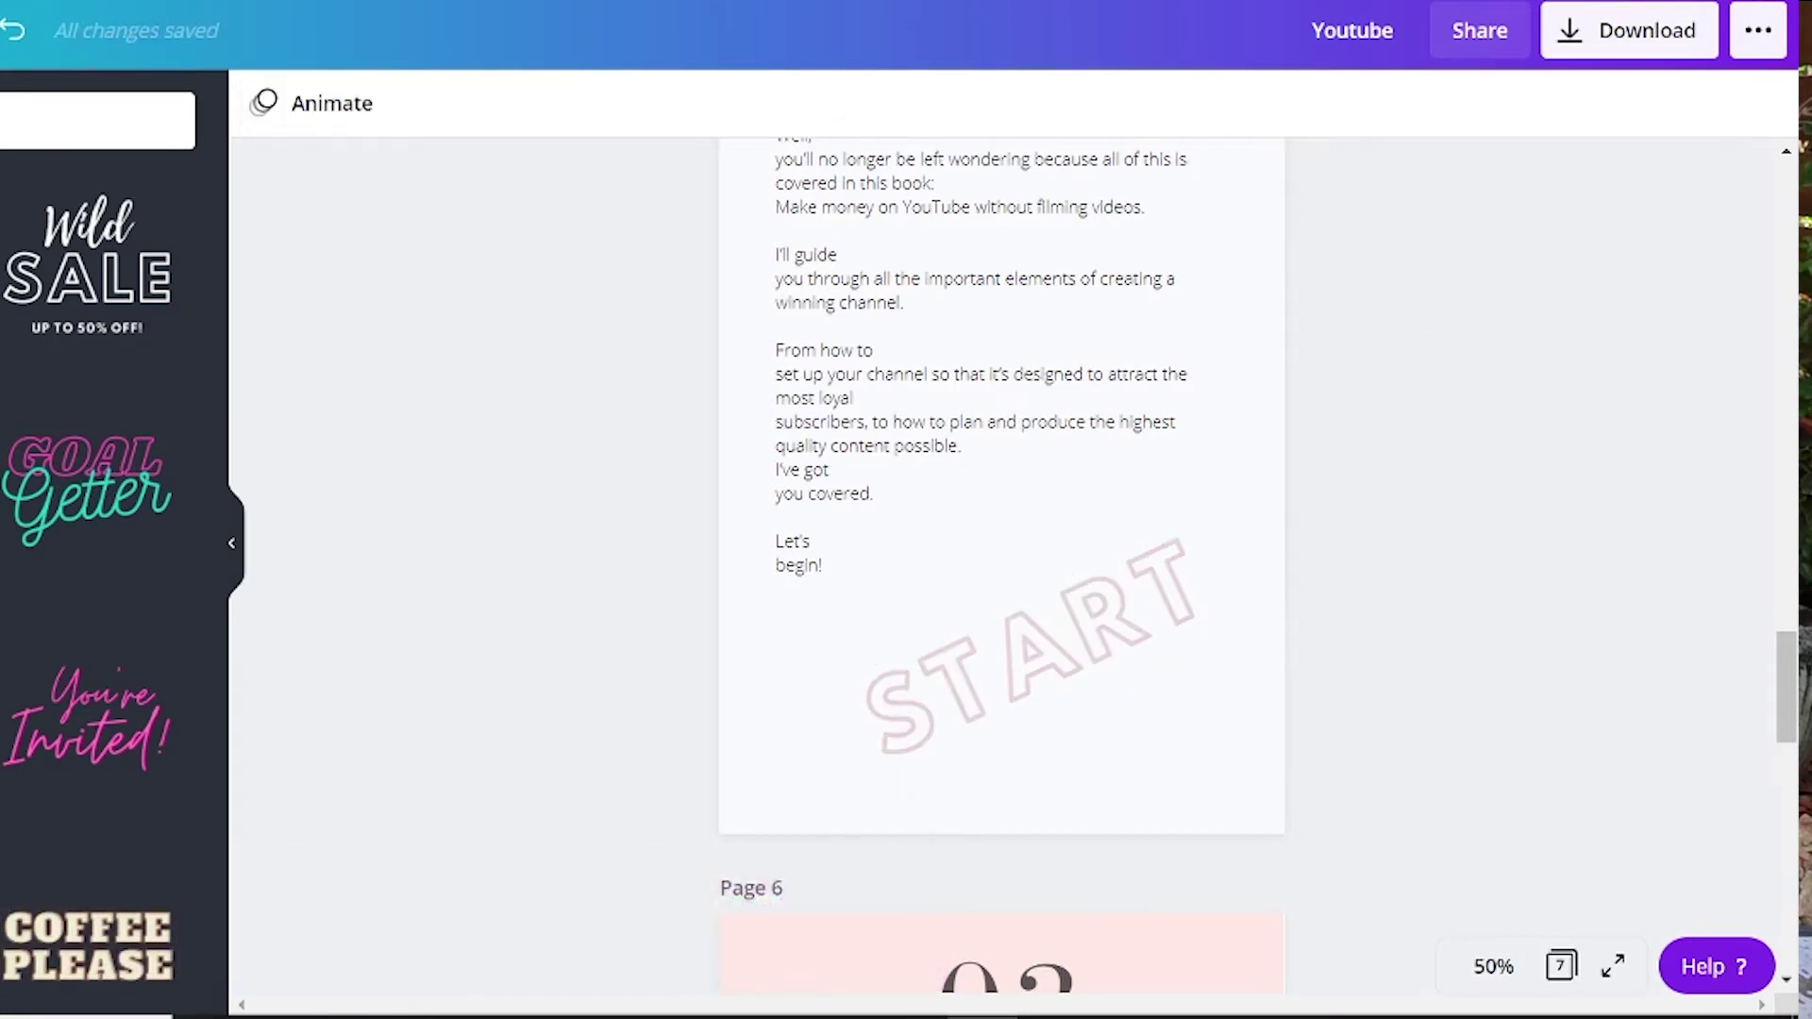
Add a line over START, tilt it to about -24°, and colour it mauve.
{"action": "key", "text": "Return"}
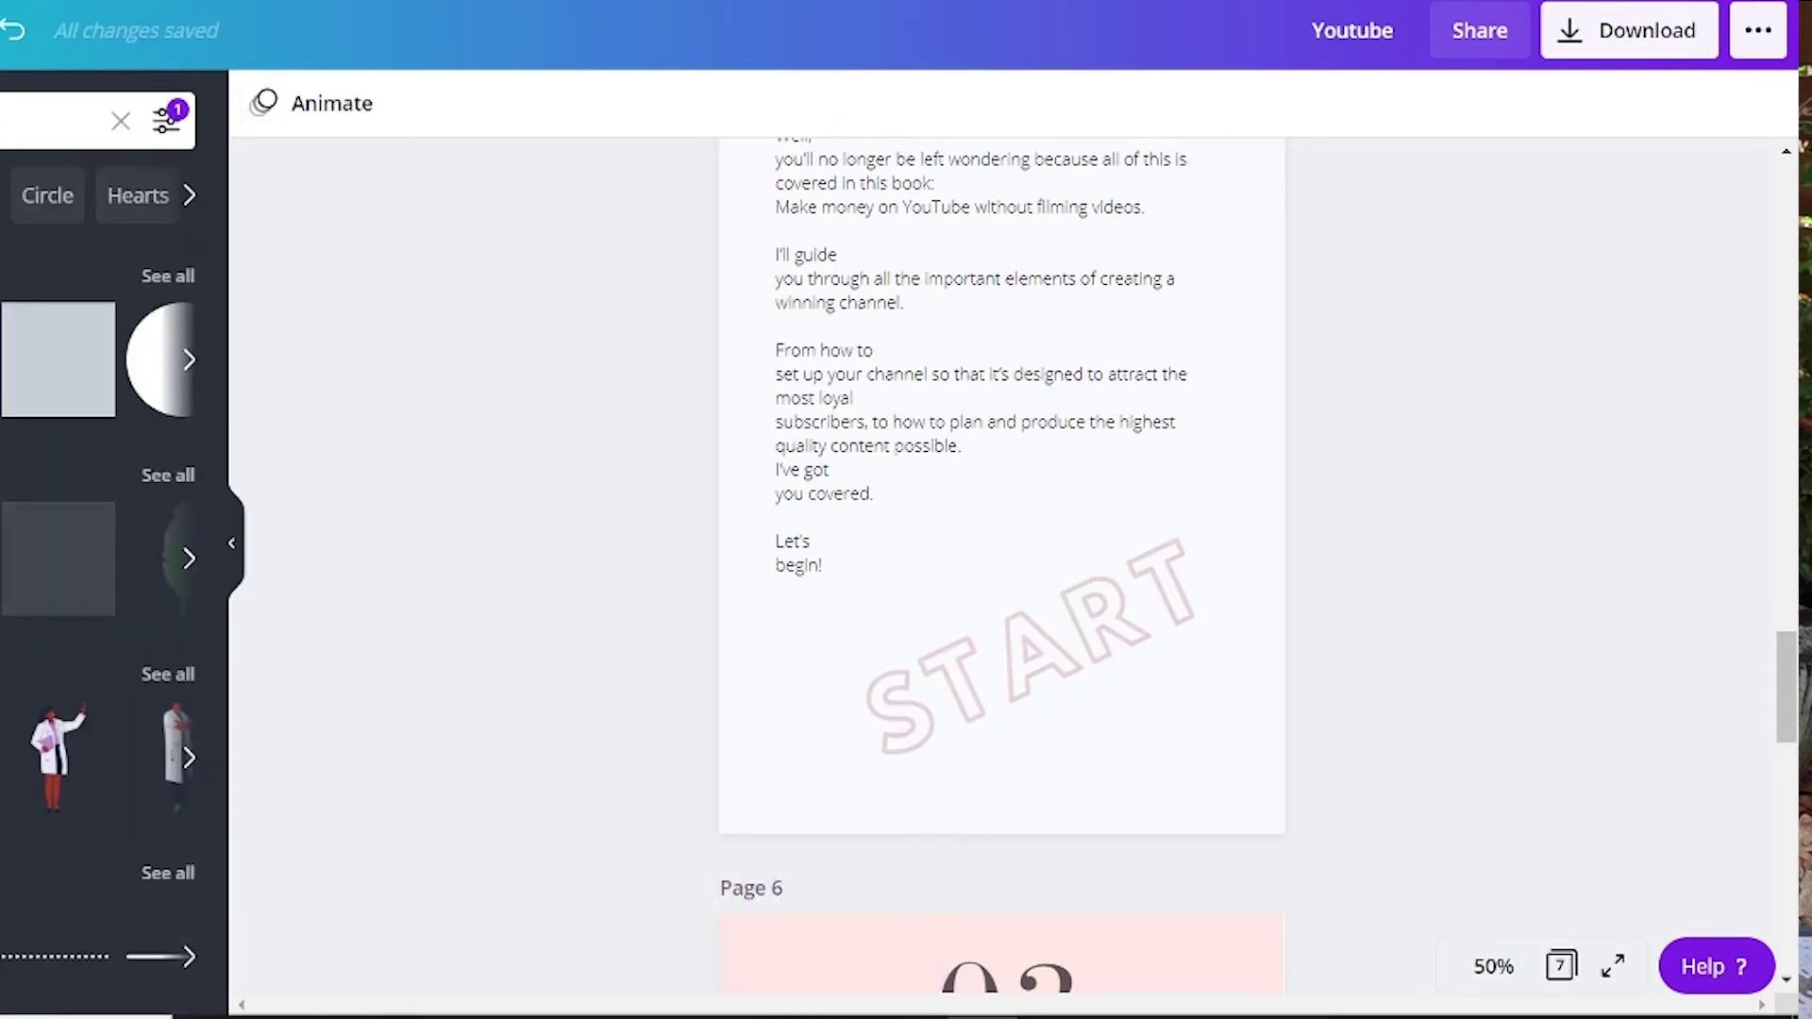
{"action": "left_click", "coordinate": [94, 324]}
{"action": "left_click_drag", "start_coordinate": [1021, 432], "coordinate": [1058, 644]}
{"action": "left_click_drag", "start_coordinate": [1004, 814], "coordinate": [1041, 800]}
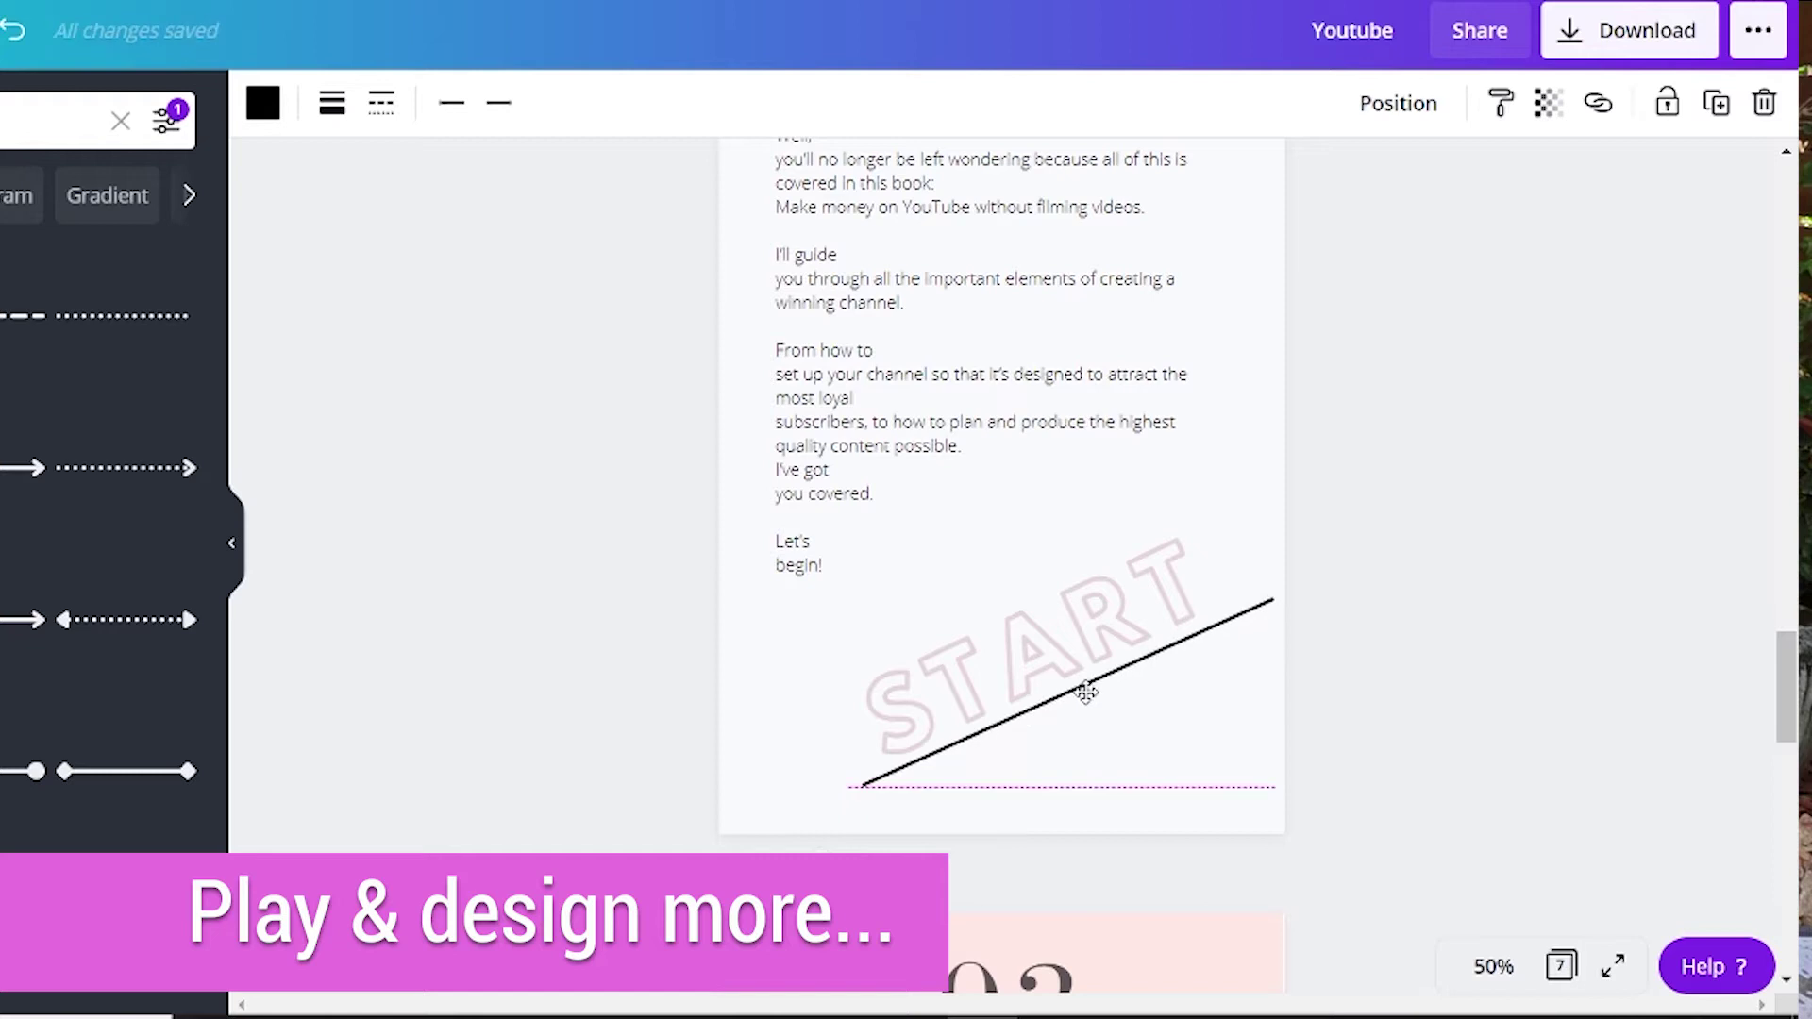
{"action": "left_click", "coordinate": [1547, 102]}
{"action": "left_click", "coordinate": [1011, 688]}
{"action": "left_click", "coordinate": [1064, 726]}
{"action": "left_click", "coordinate": [262, 102]}
{"action": "left_click", "coordinate": [23, 416]}
{"action": "left_click", "coordinate": [1547, 102]}
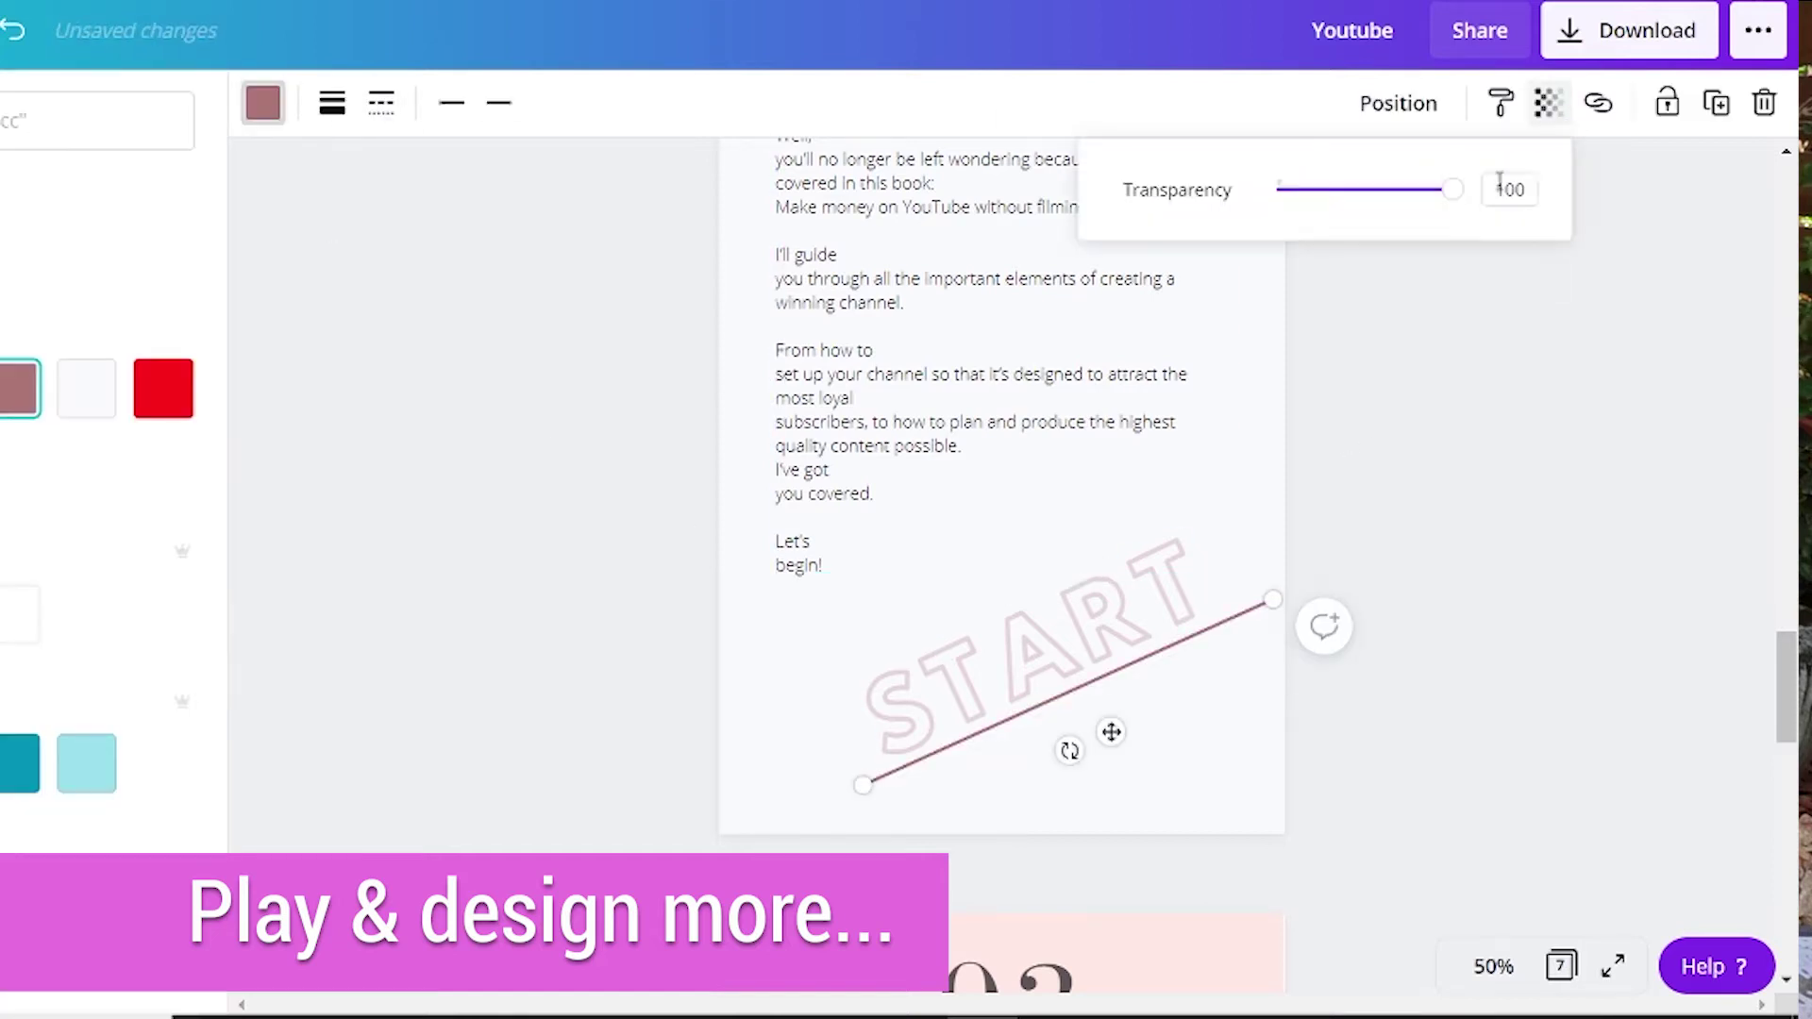
{"action": "left_click", "coordinate": [1327, 635]}
{"action": "left_click", "coordinate": [1277, 603]}
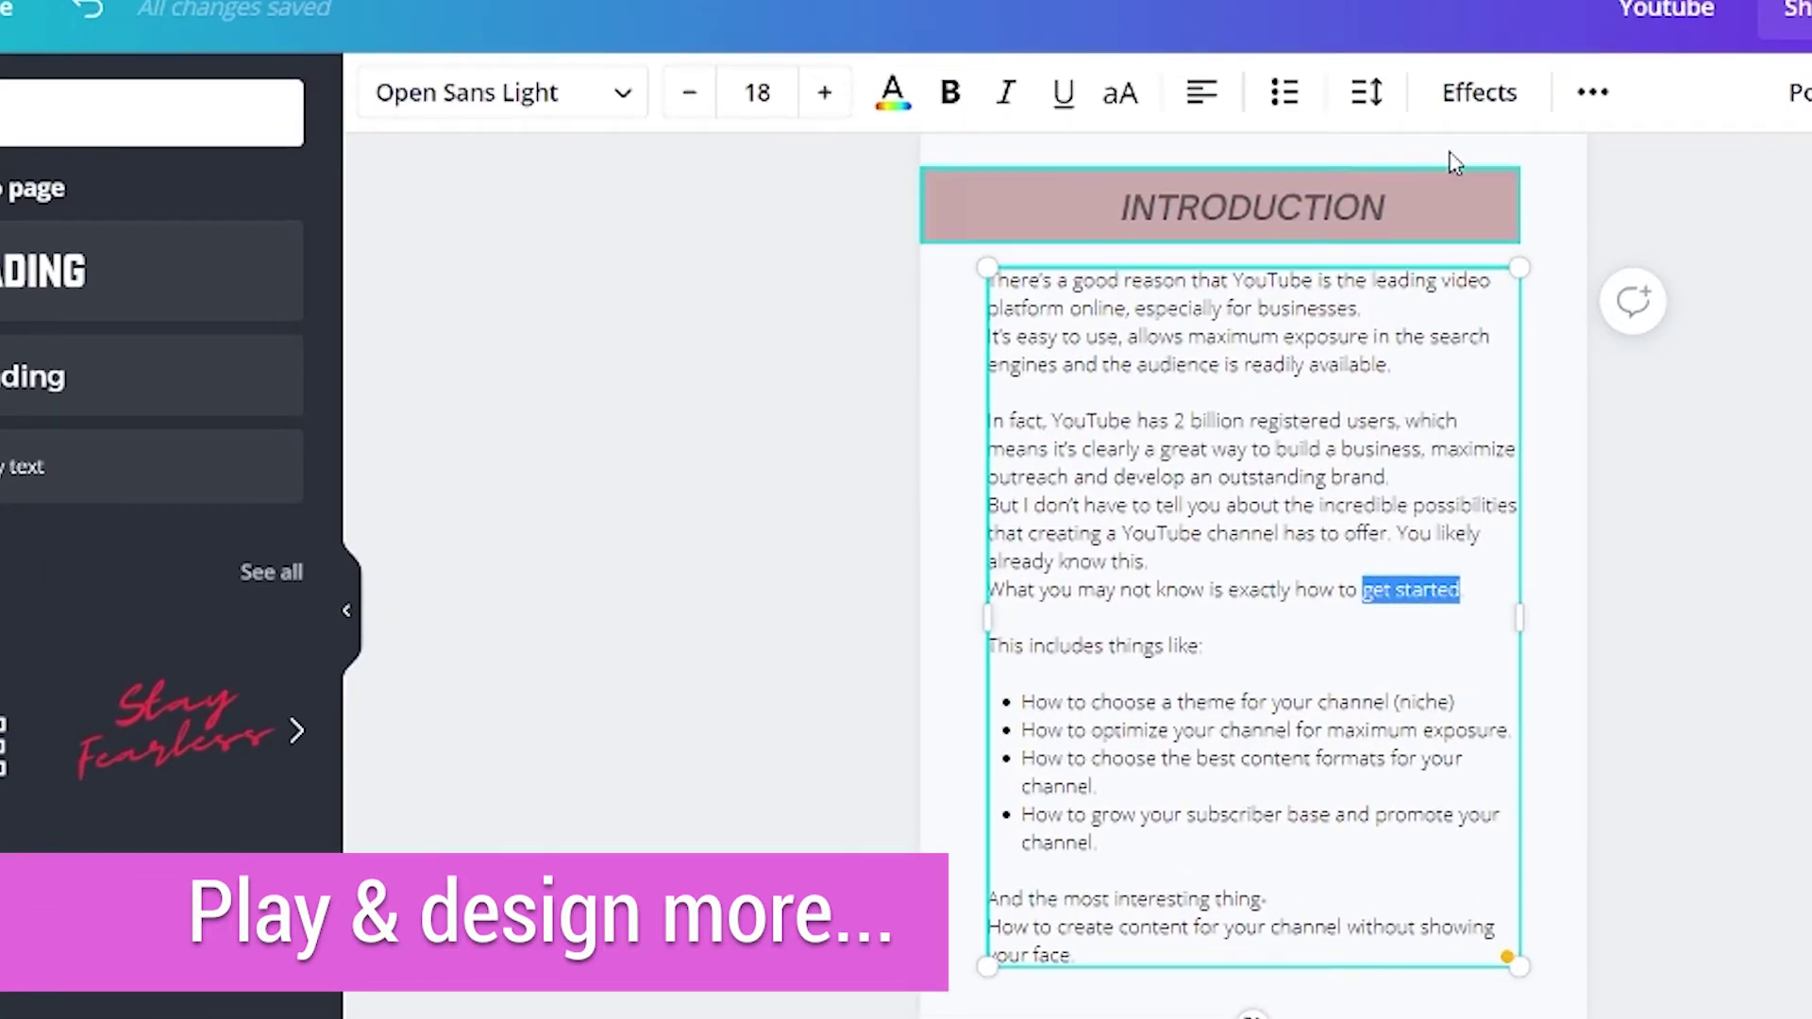
Link the selected words "get started" in the Introduction text to a web address.
{"action": "left_click", "coordinate": [1592, 91]}
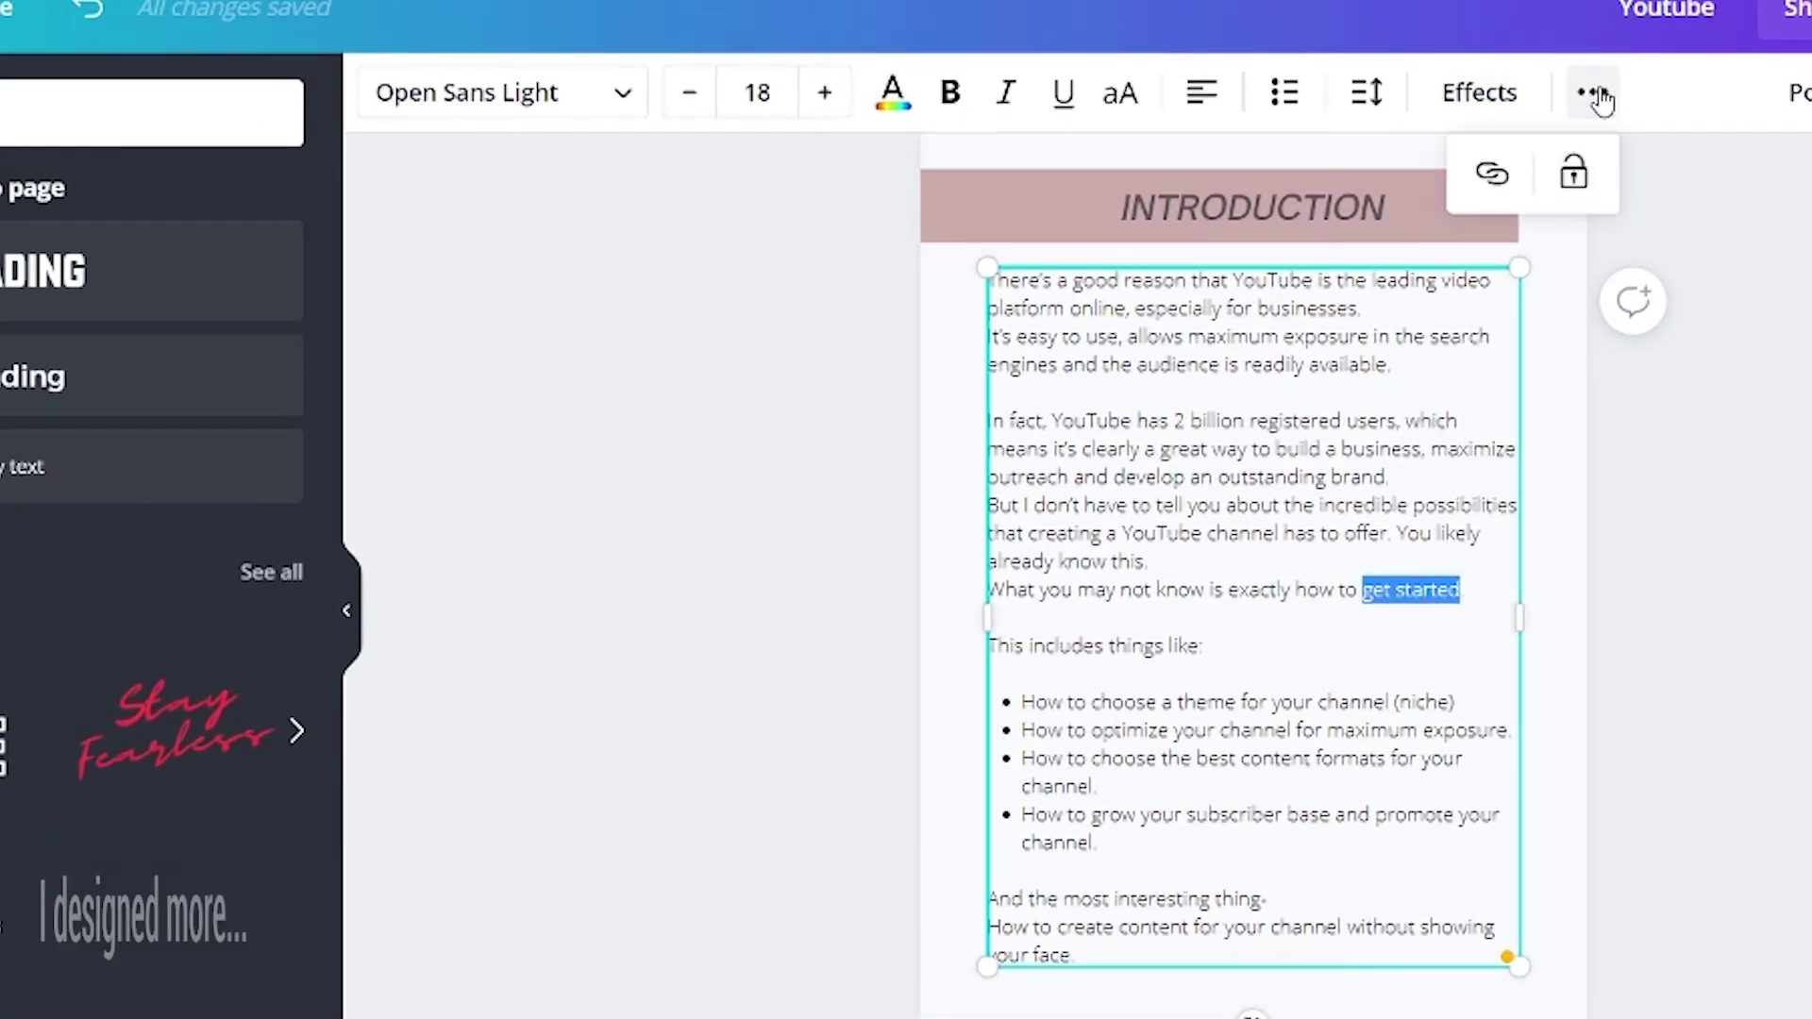
{"action": "left_click", "coordinate": [1491, 177]}
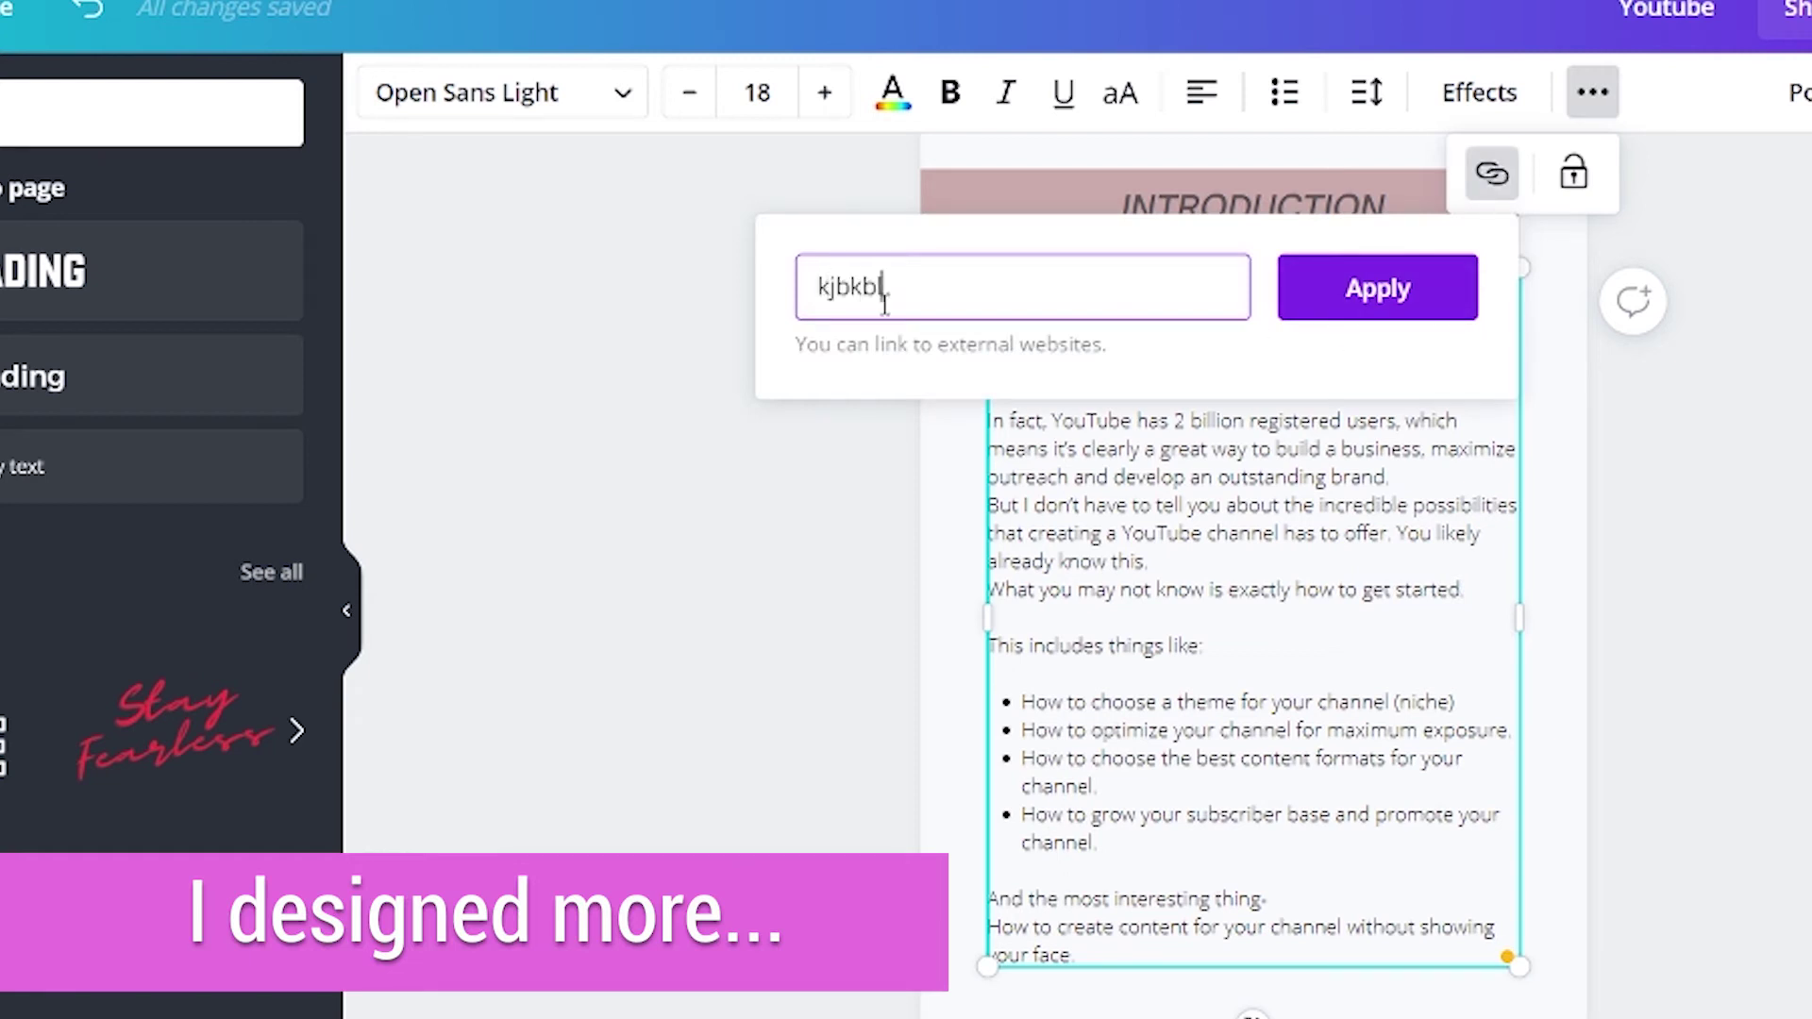
{"action": "left_click", "coordinate": [1359, 306]}
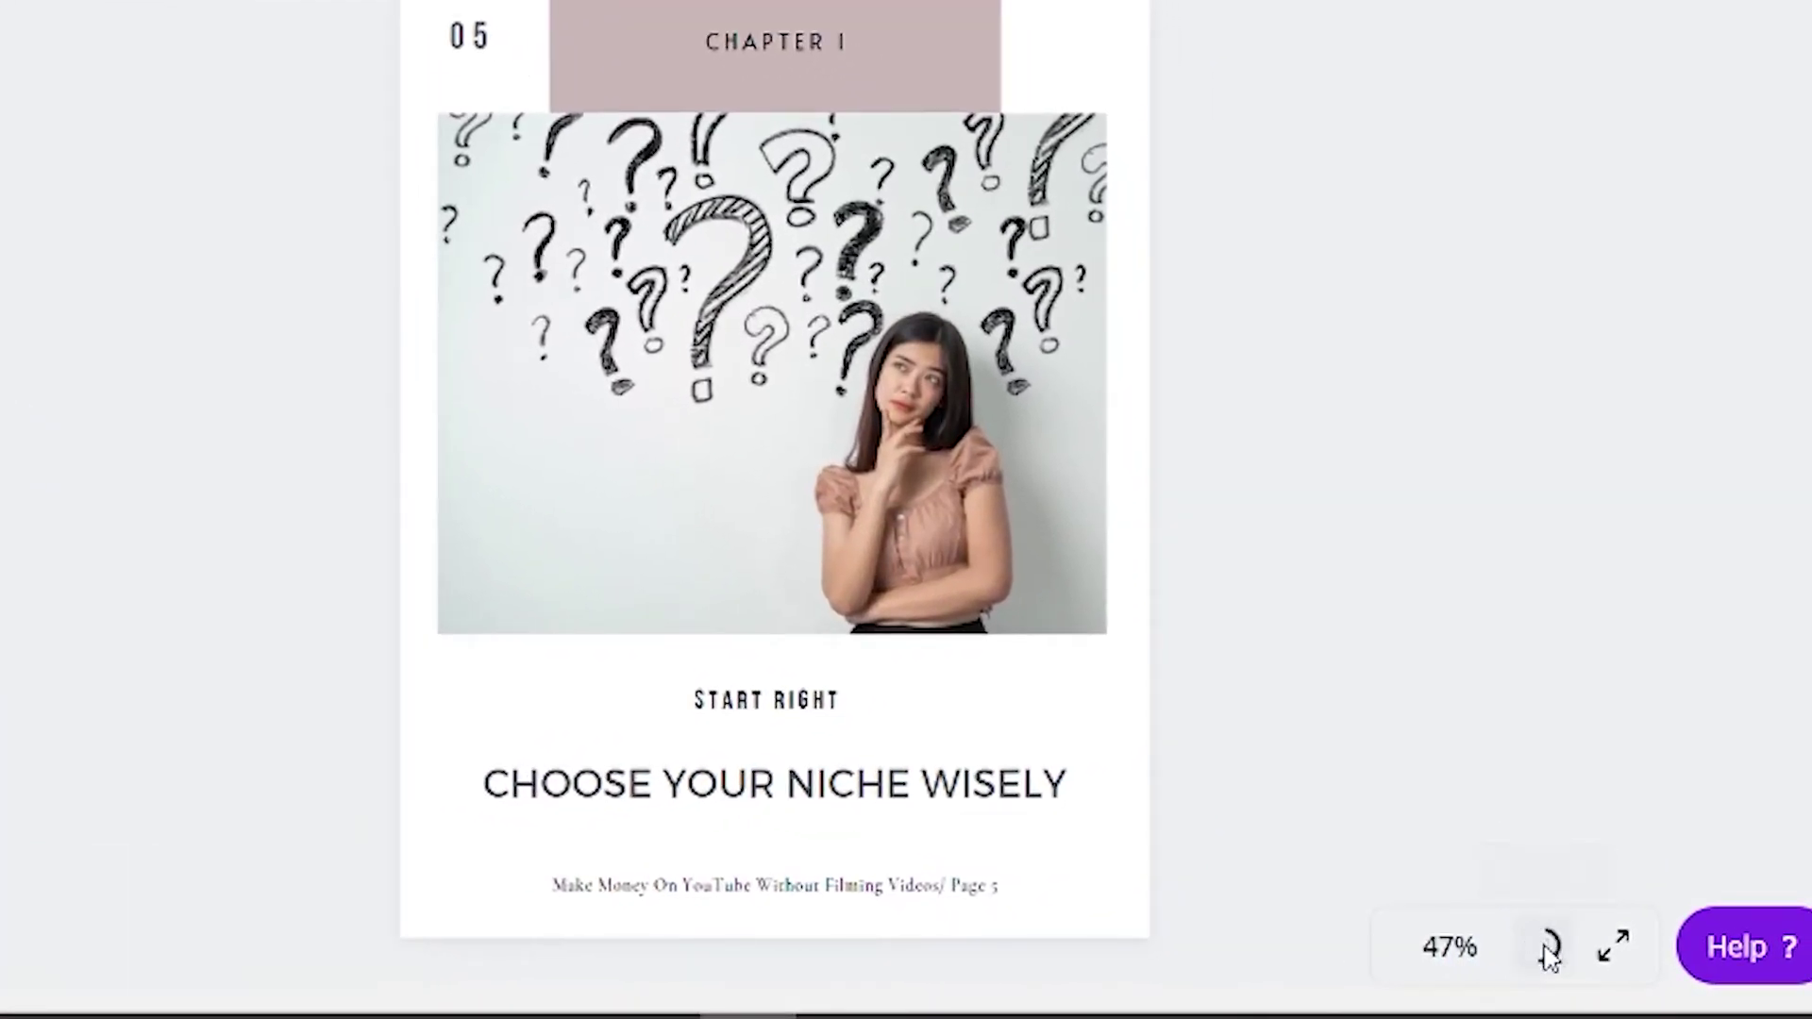
Review all the ebook's pages in grid view, then return to the editor.
{"action": "left_click", "coordinate": [1547, 949]}
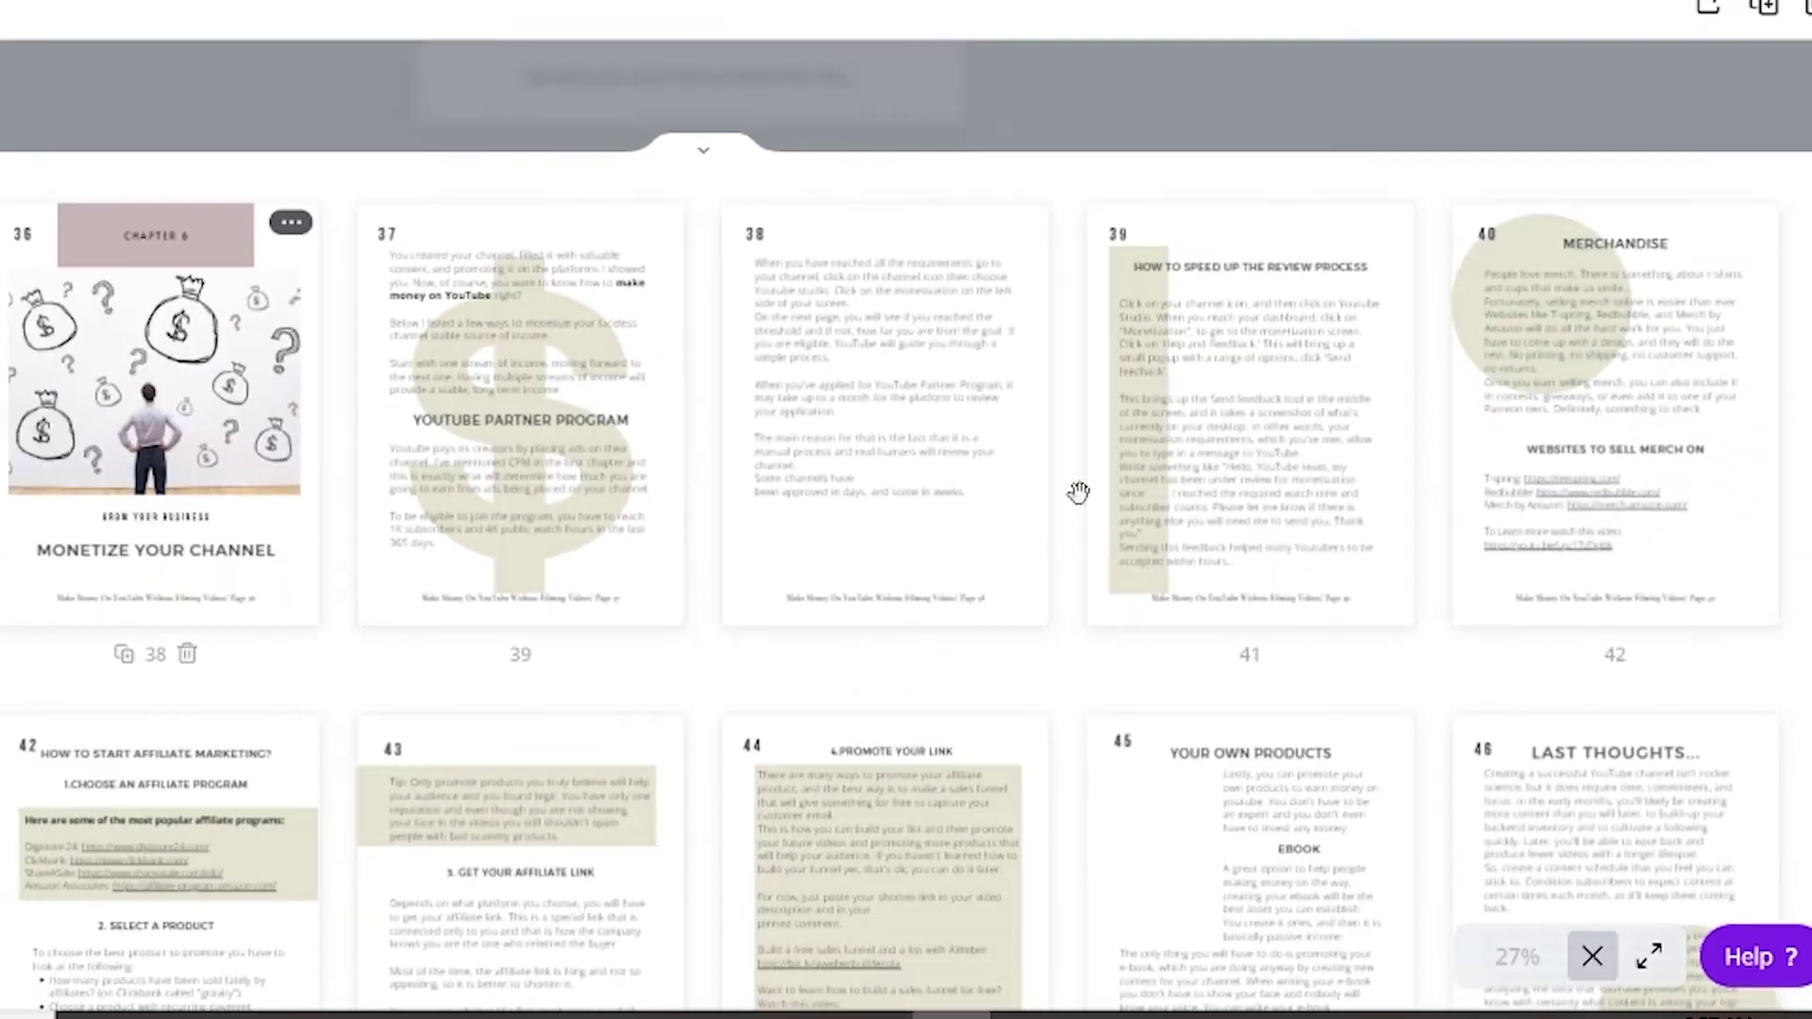
{"action": "scroll", "coordinate": [1038, 585], "scroll_direction": "down", "scroll_amount": 5}
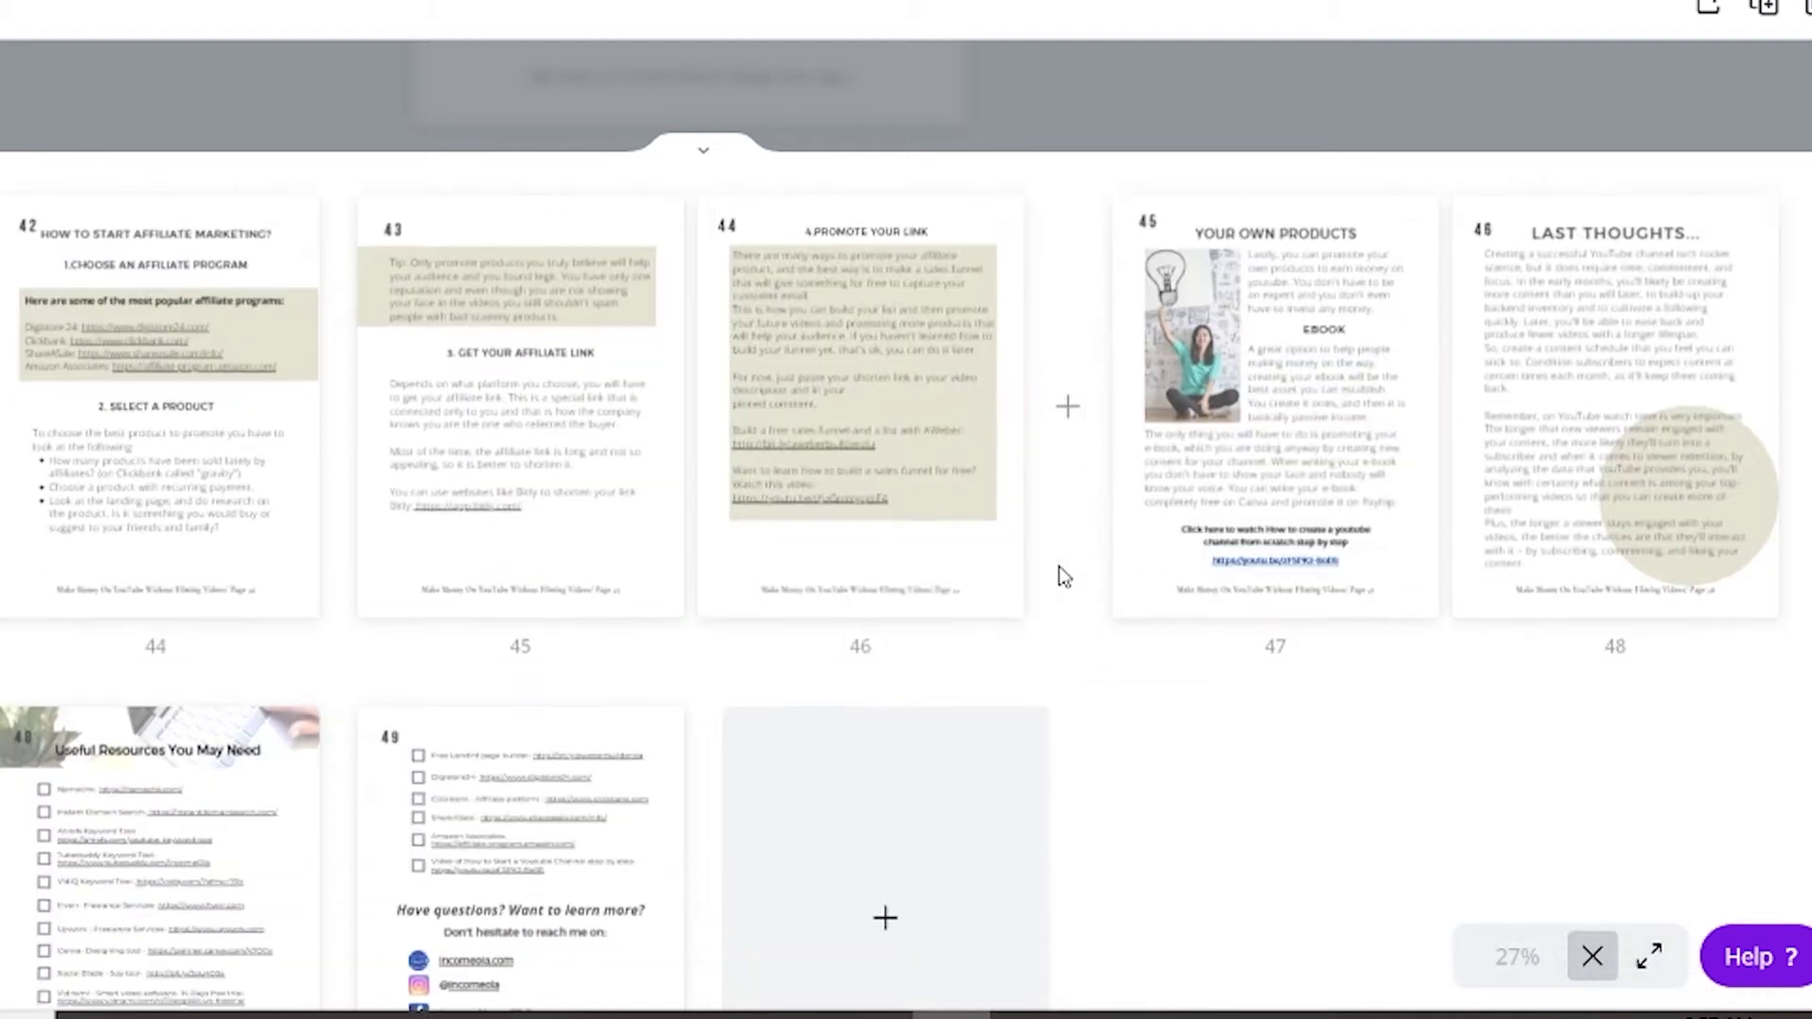
{"action": "scroll", "coordinate": [1148, 733], "scroll_direction": "up", "scroll_amount": 3}
{"action": "scroll", "coordinate": [1147, 733], "scroll_direction": "up", "scroll_amount": 2}
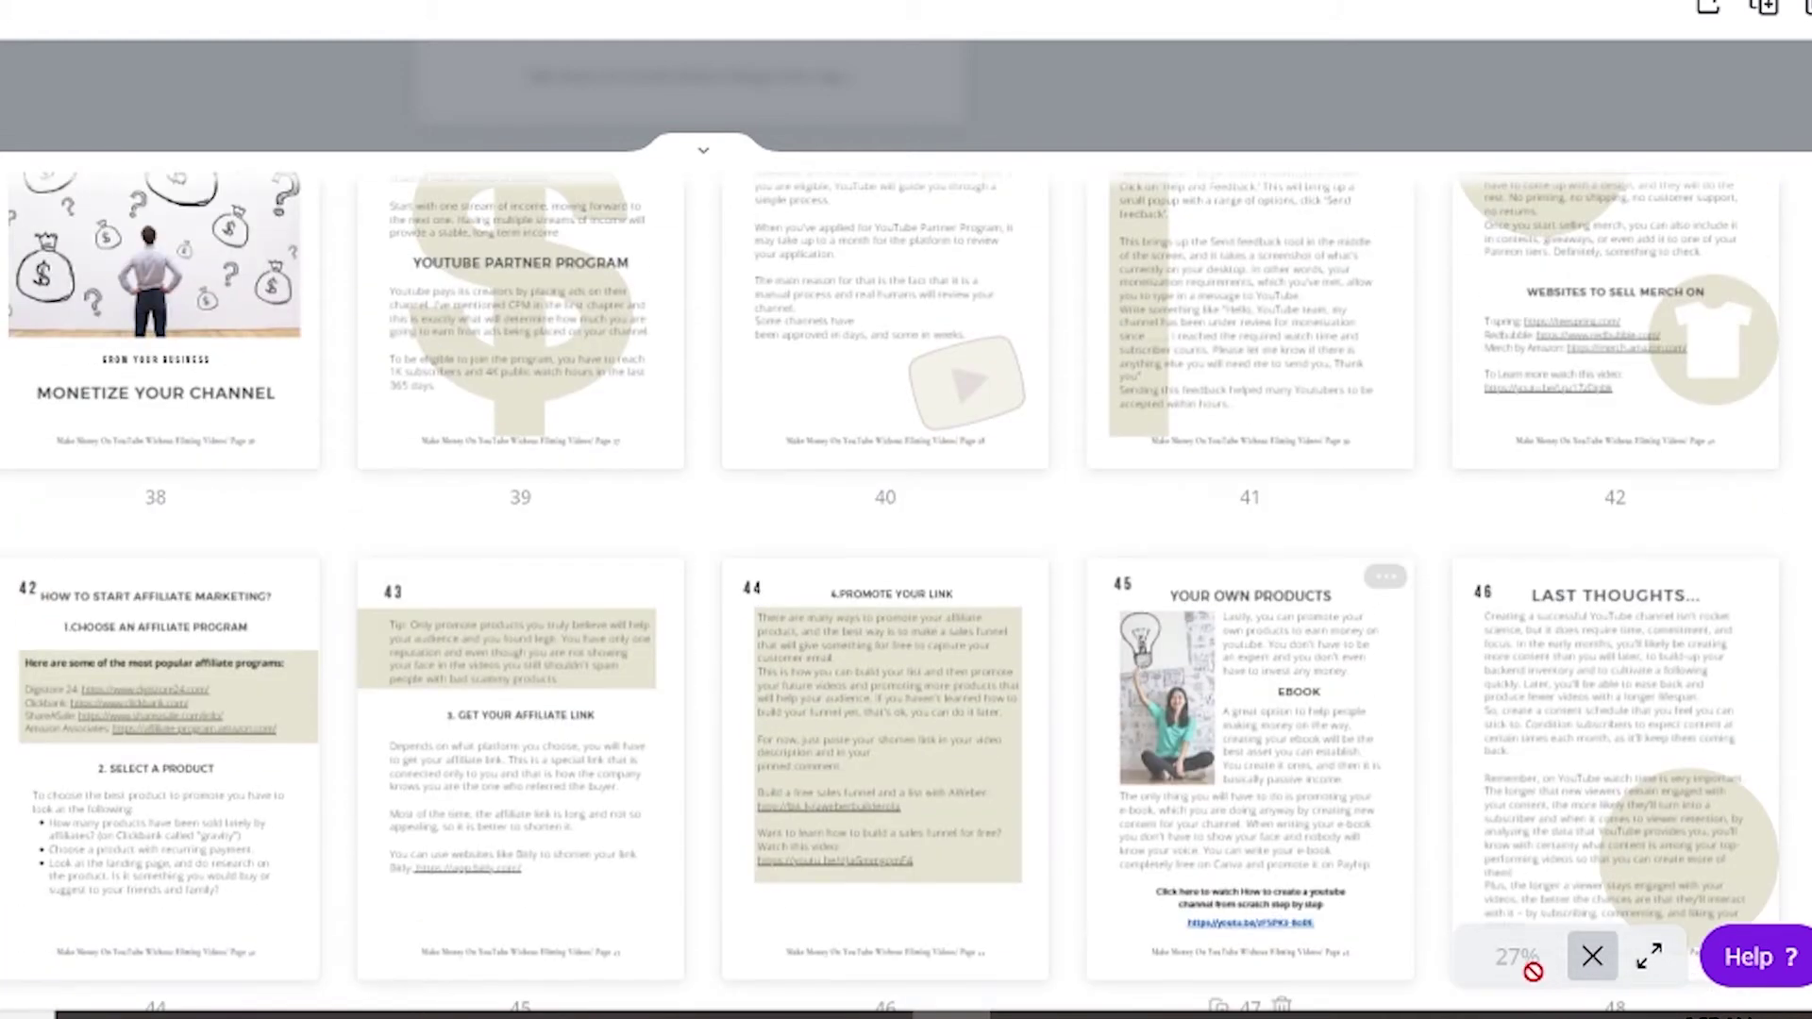
{"action": "left_click", "coordinate": [1591, 955]}
{"action": "scroll", "coordinate": [1340, 403], "scroll_direction": "up", "scroll_amount": 20}
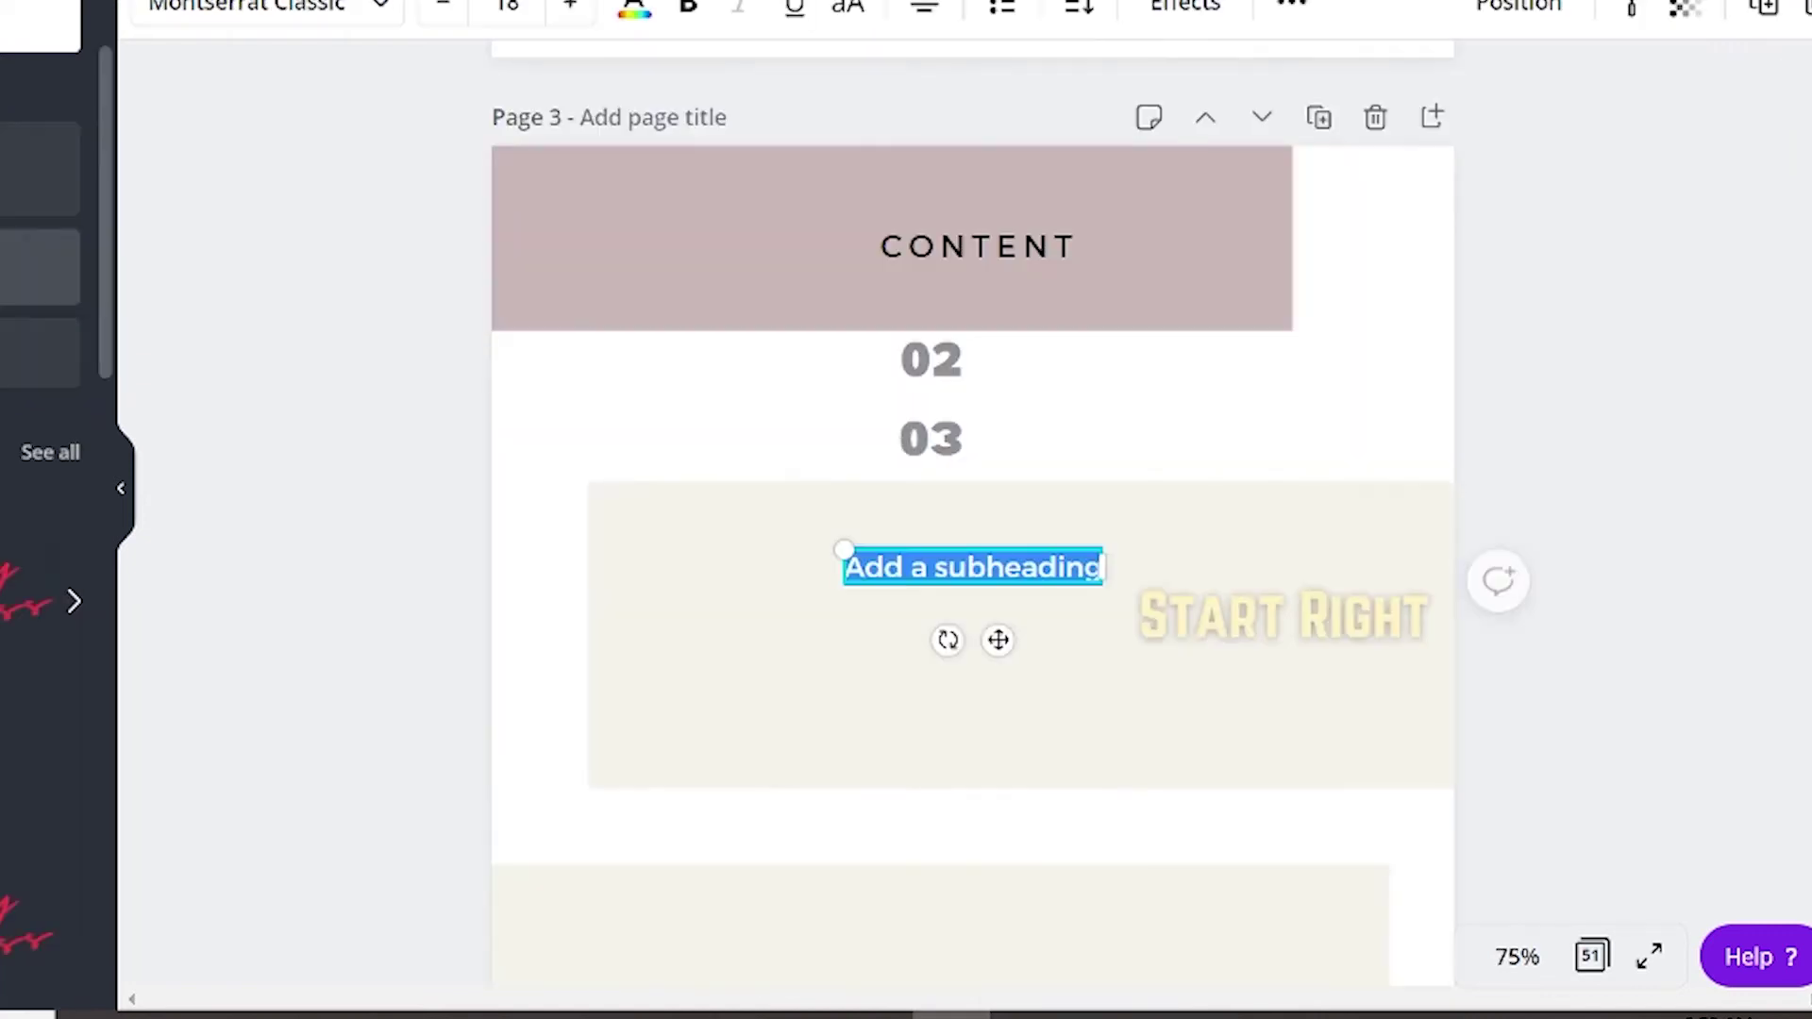
Type the About label into the contents page list.
{"action": "type", "text": "About"}
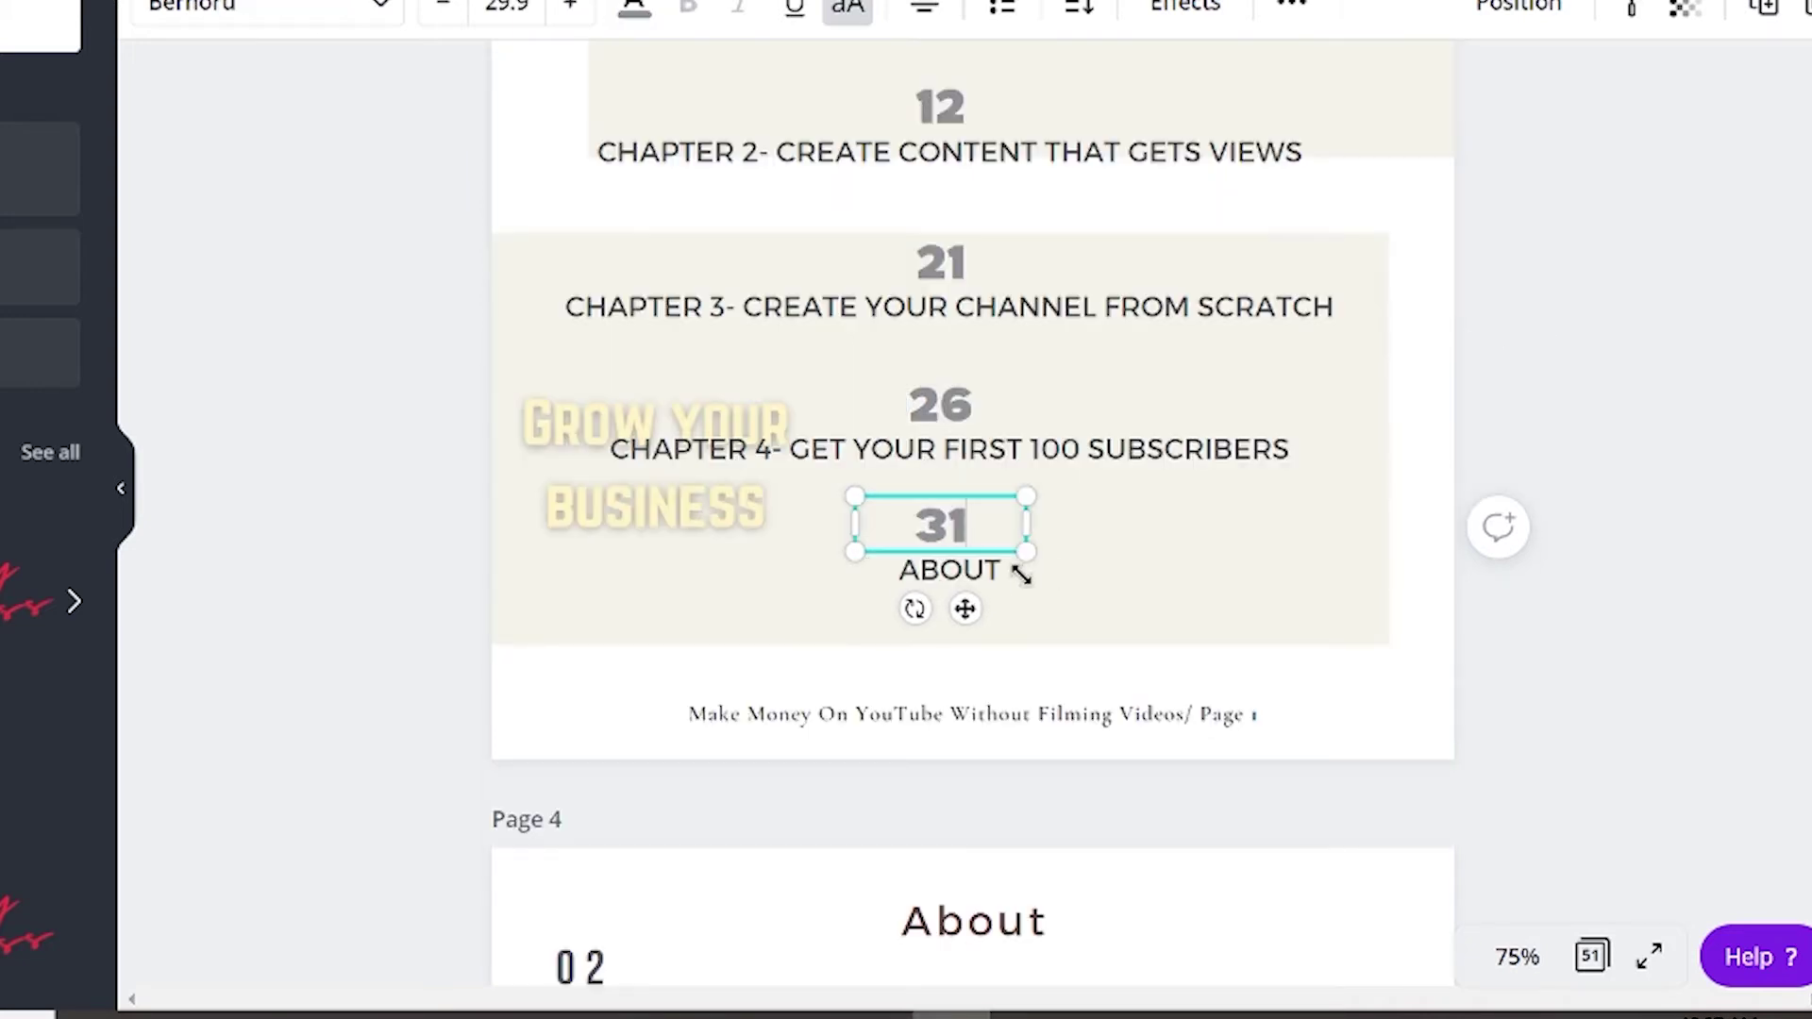
{"action": "left_click", "coordinate": [972, 569]}
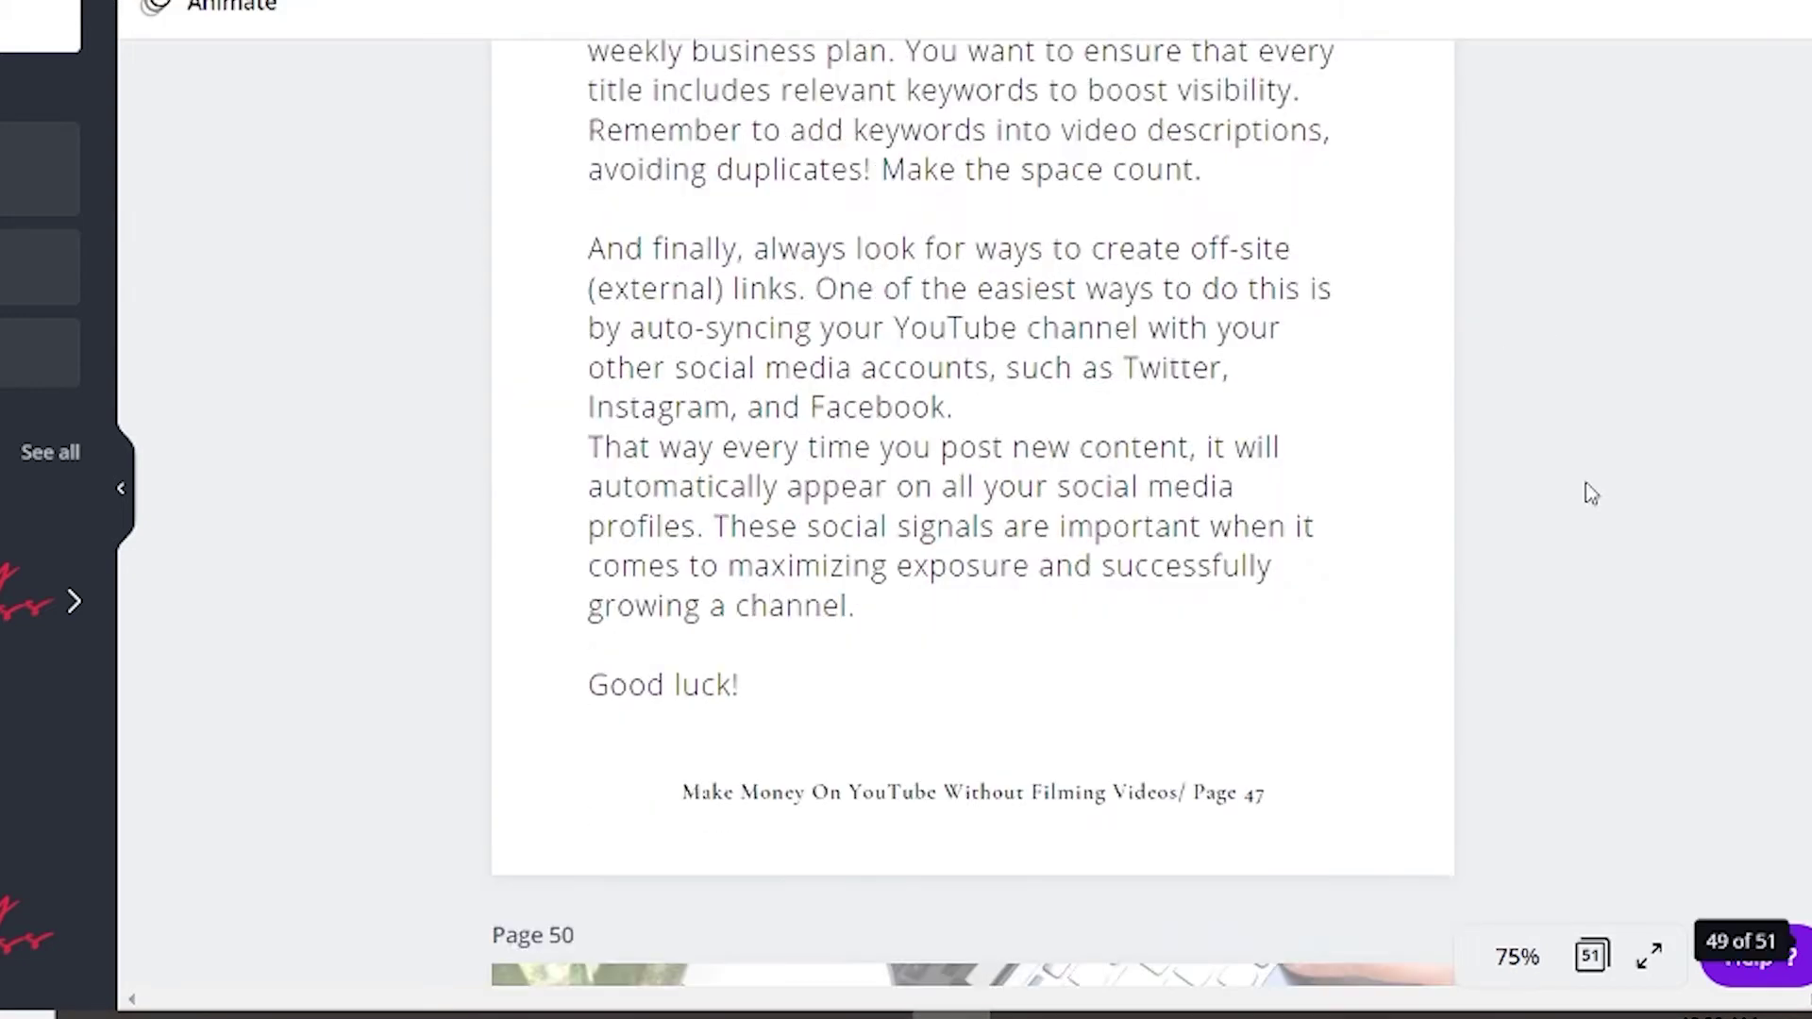
{"action": "scroll", "coordinate": [1589, 489], "scroll_direction": "down", "scroll_amount": 10}
{"action": "scroll", "coordinate": [1588, 491], "scroll_direction": "down", "scroll_amount": 10}
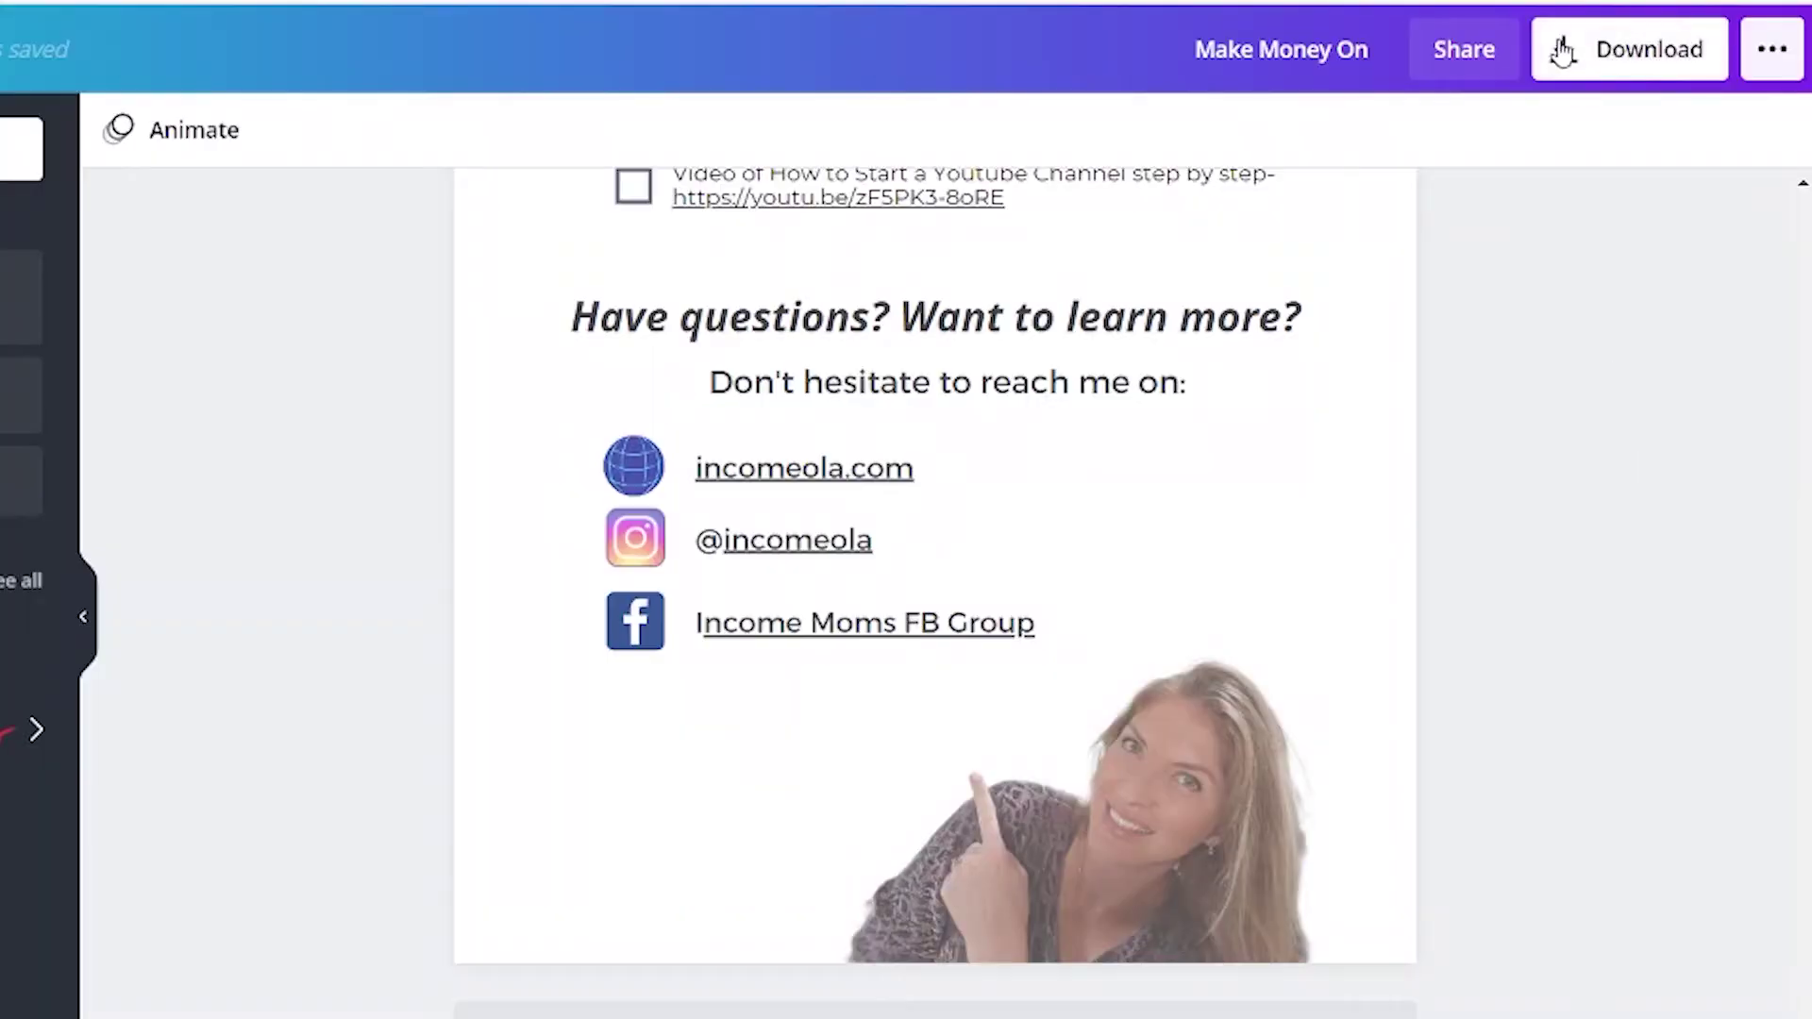
{"action": "left_click", "coordinate": [1562, 52]}
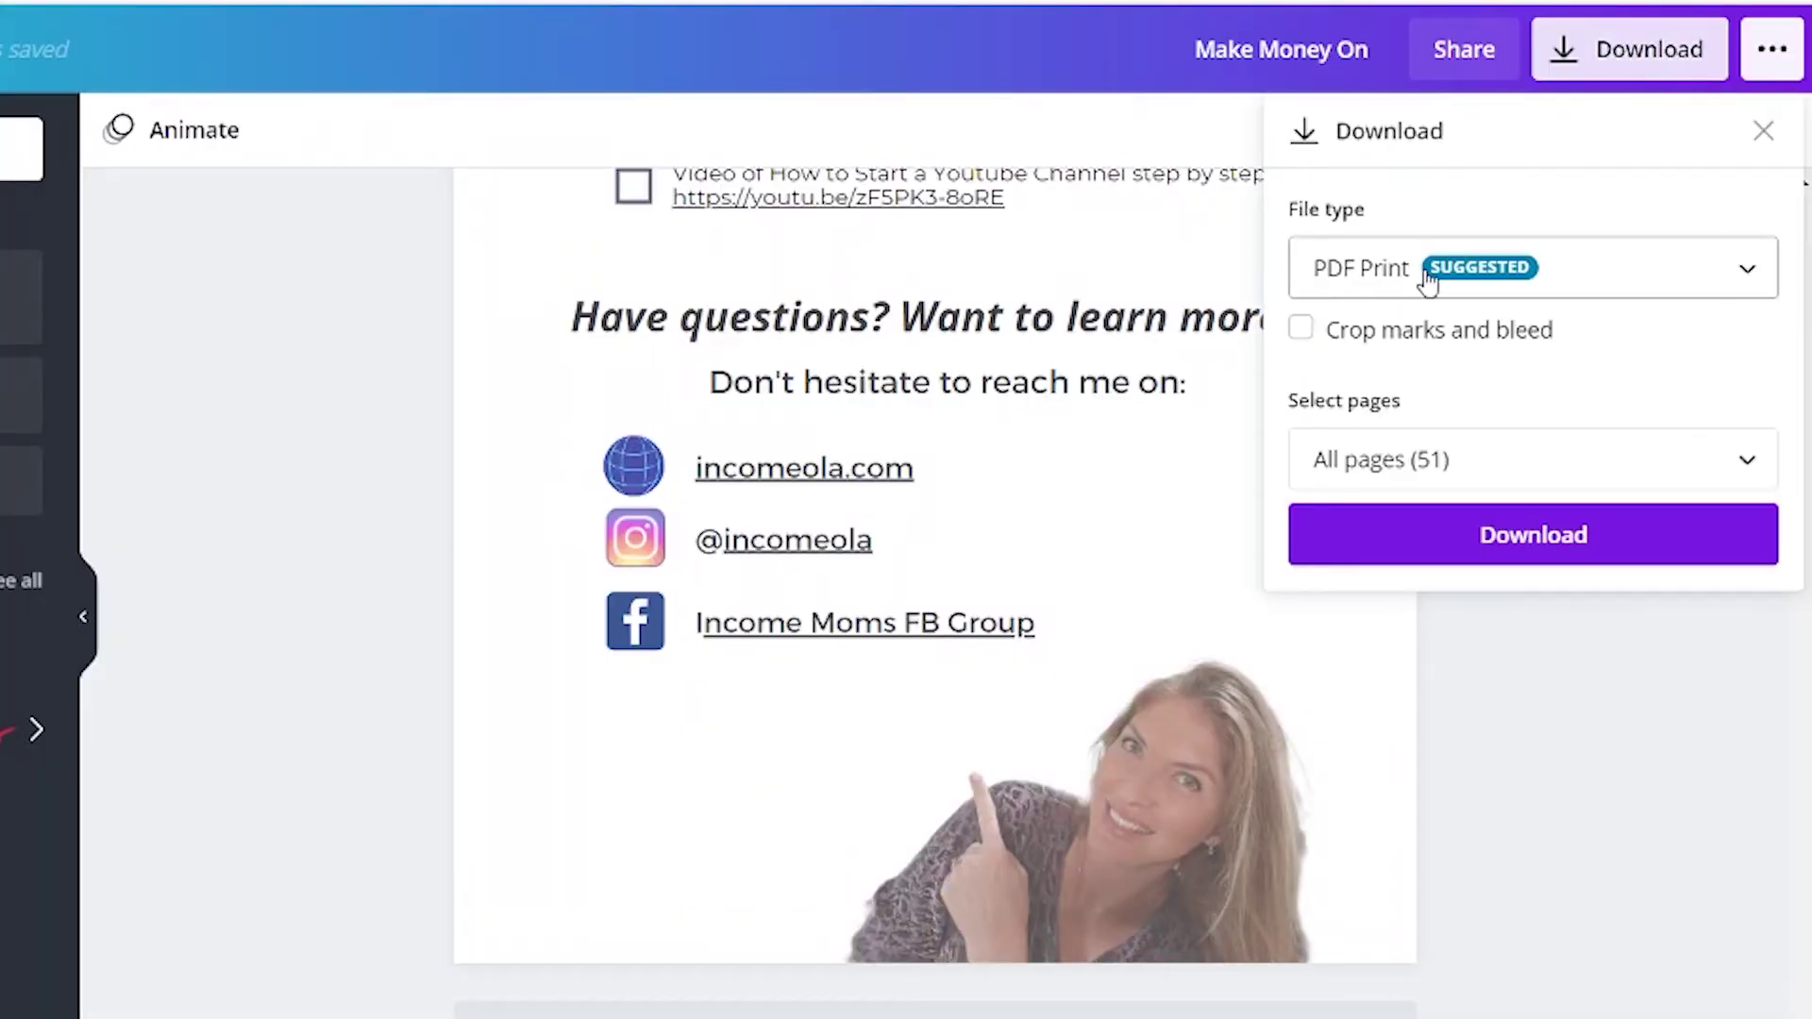
Download all 51 pages of the ebook as a PDF Print file.
{"action": "left_click", "coordinate": [1745, 268]}
{"action": "scroll", "coordinate": [1468, 65], "scroll_direction": "up", "scroll_amount": 1}
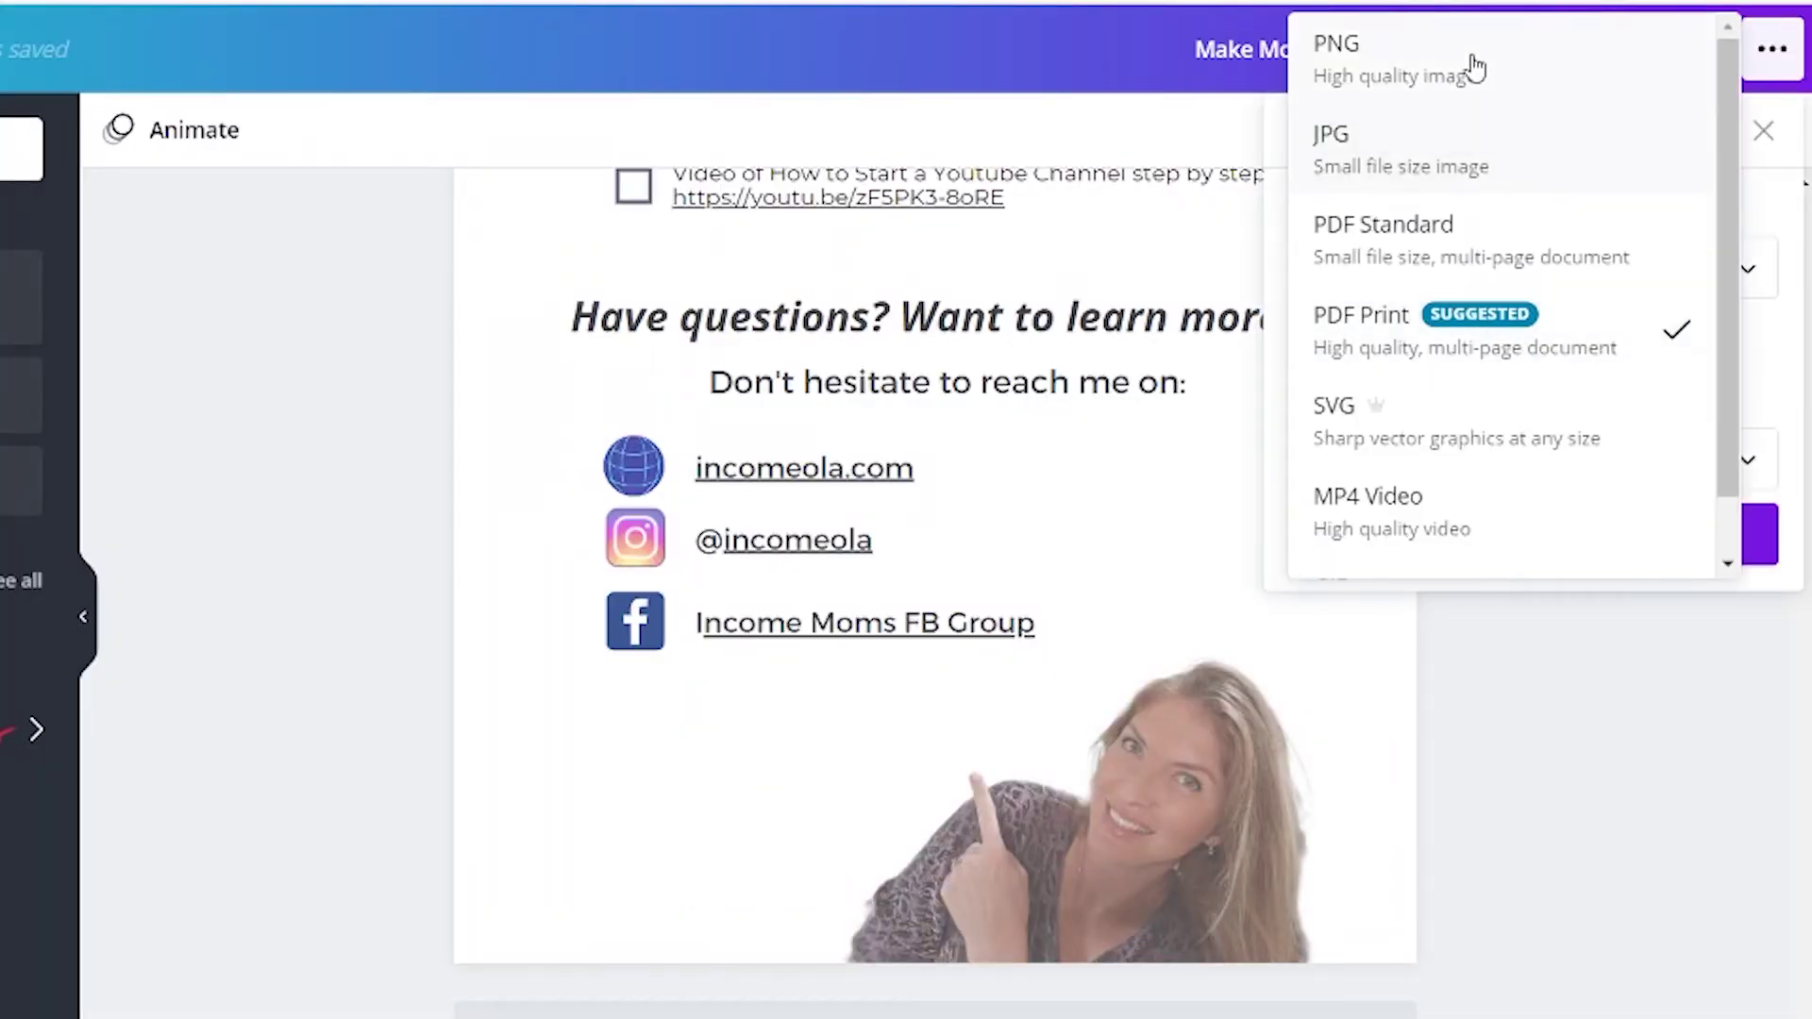
{"action": "left_click", "coordinate": [1675, 326]}
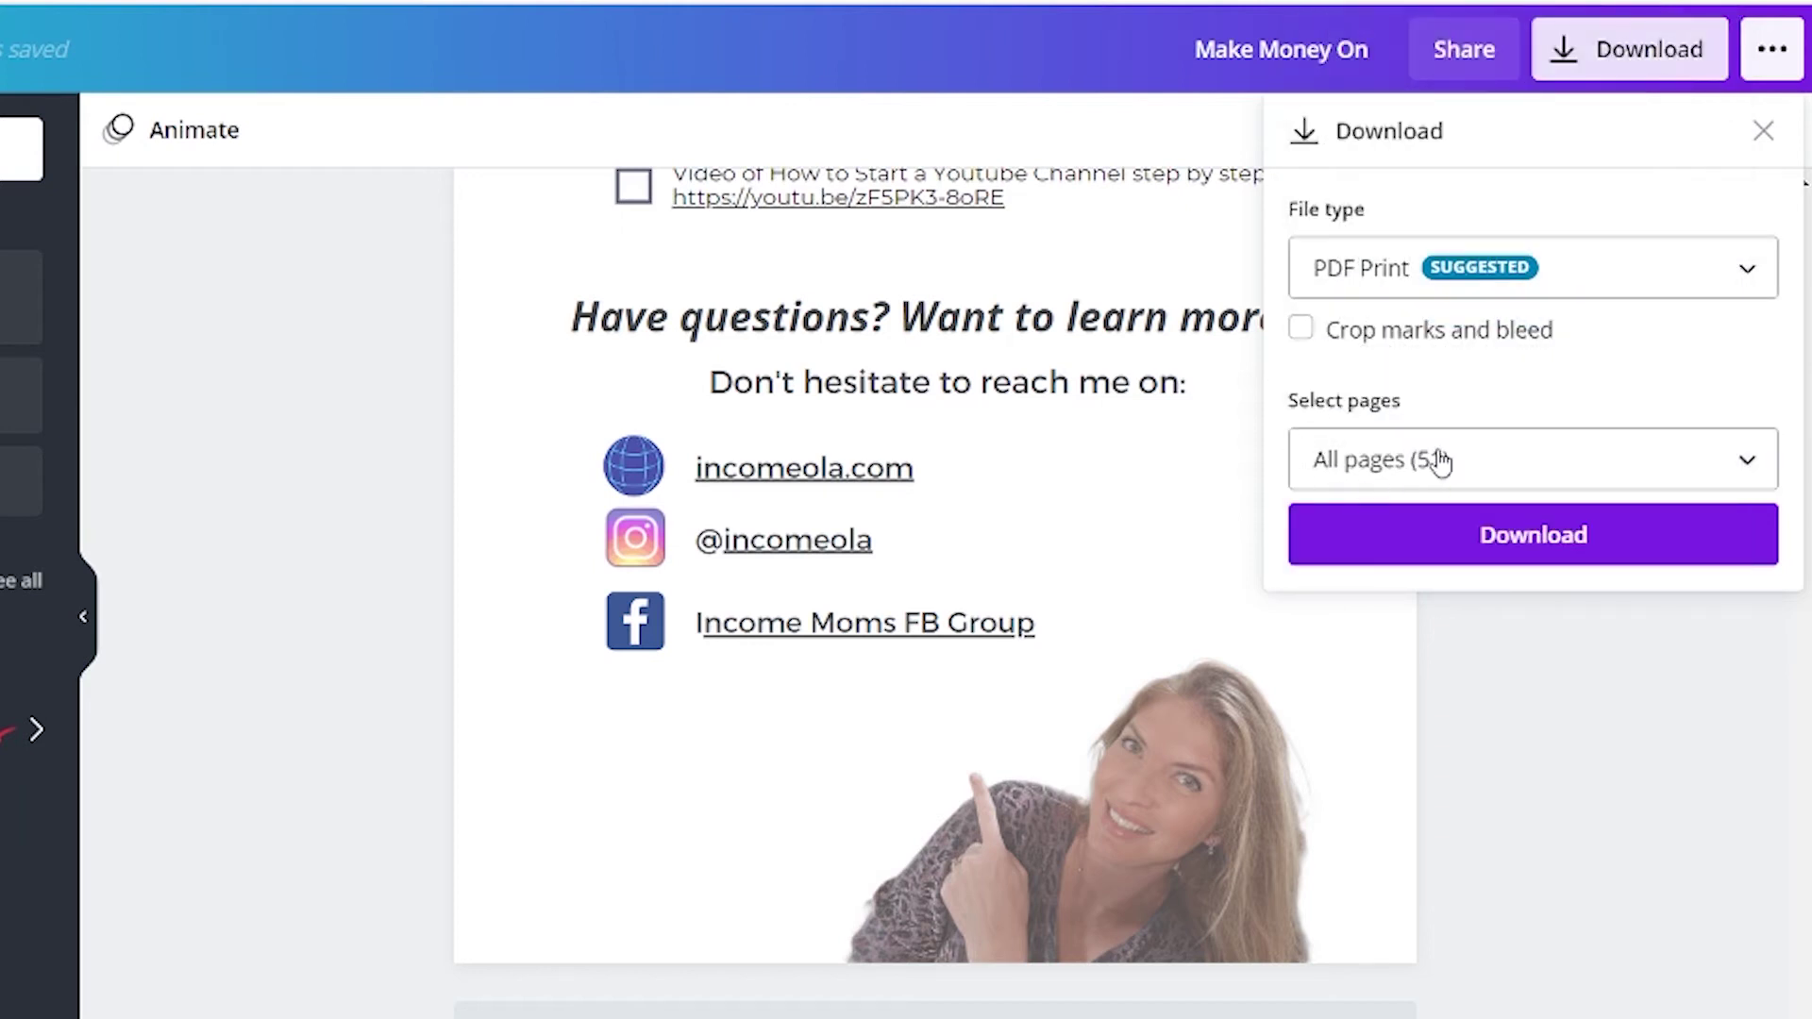
{"action": "left_click", "coordinate": [1747, 459]}
{"action": "left_click", "coordinate": [1748, 460]}
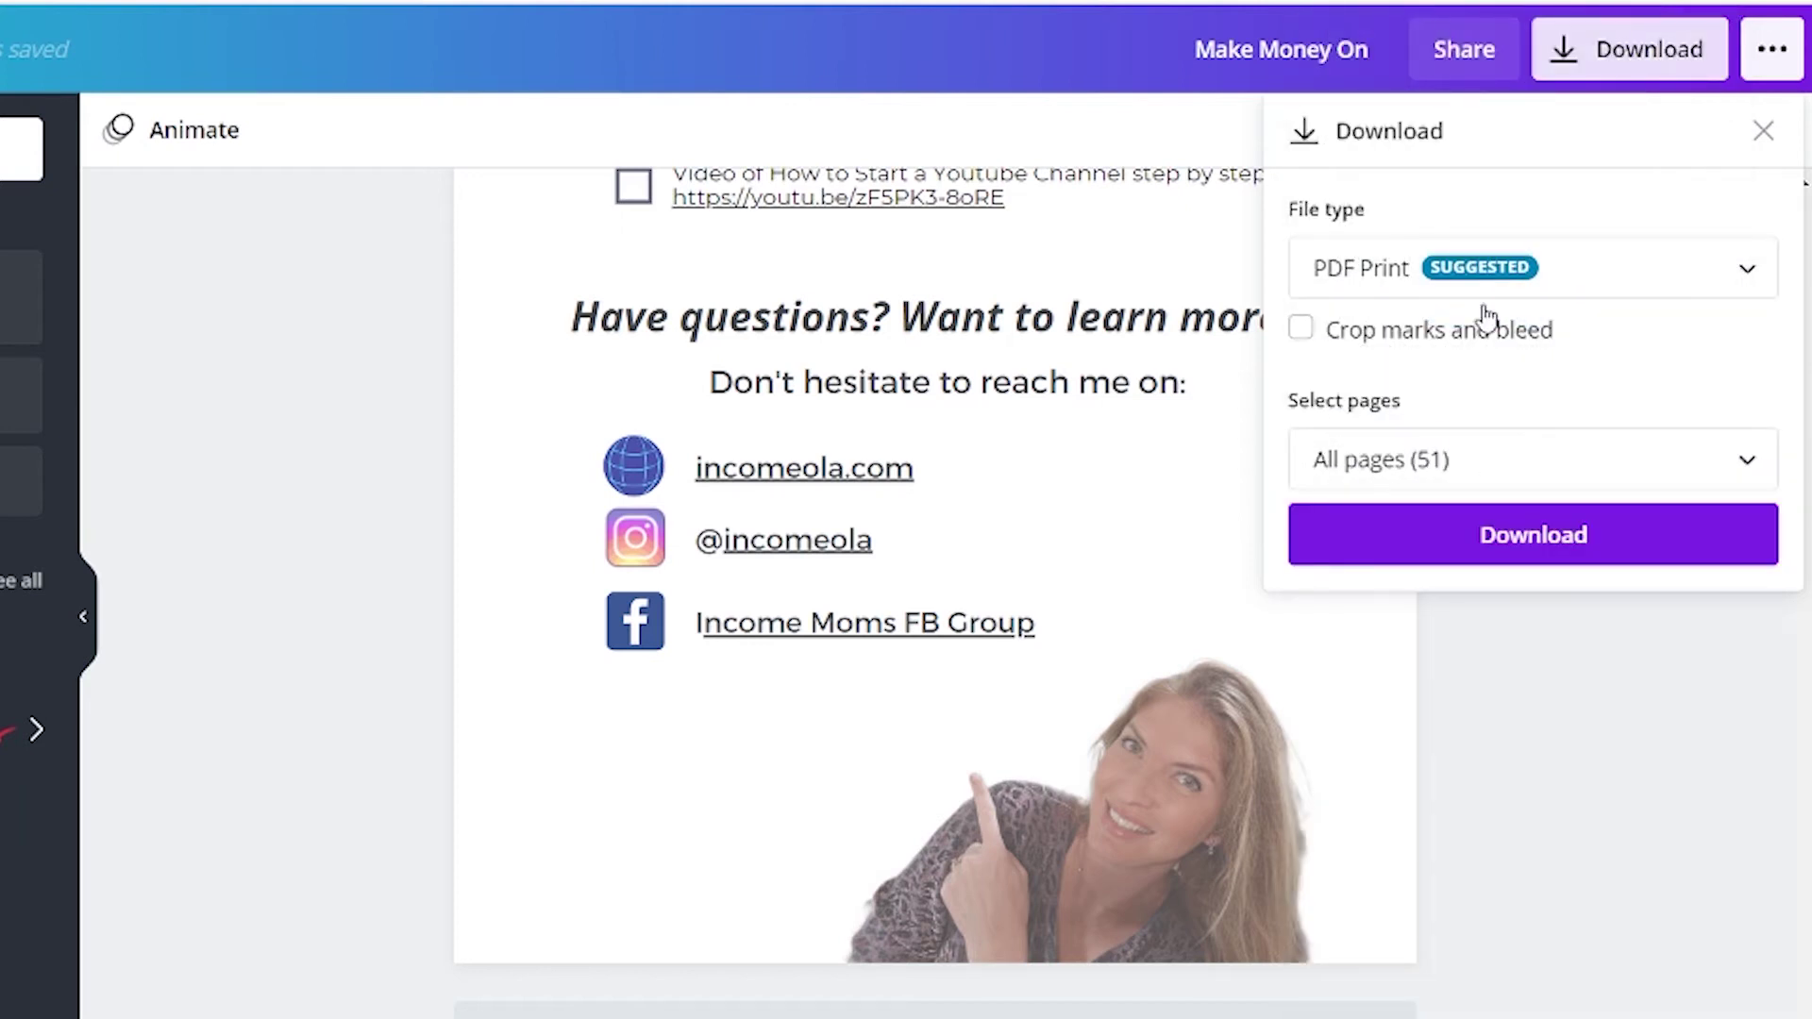
{"action": "left_click", "coordinate": [1569, 541]}
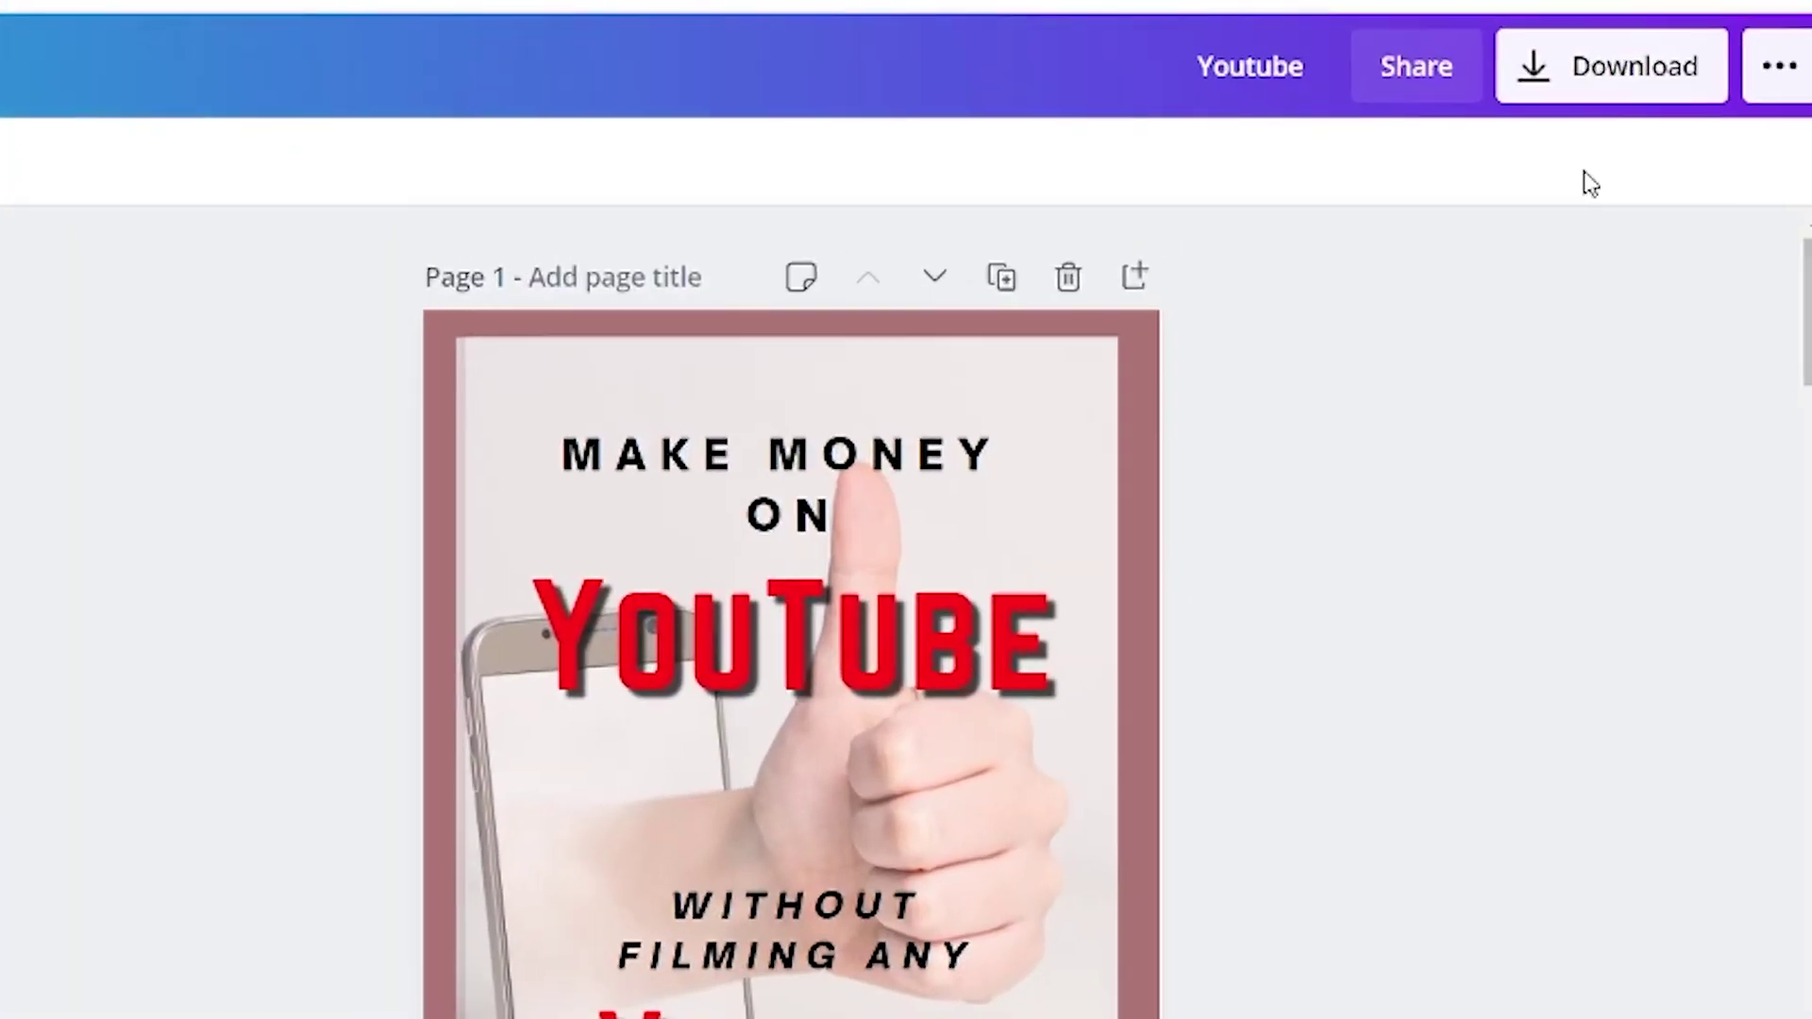
Copy a view-only share link to the Youtube ebook design.
{"action": "left_click", "coordinate": [1415, 71]}
{"action": "left_click", "coordinate": [1163, 387]}
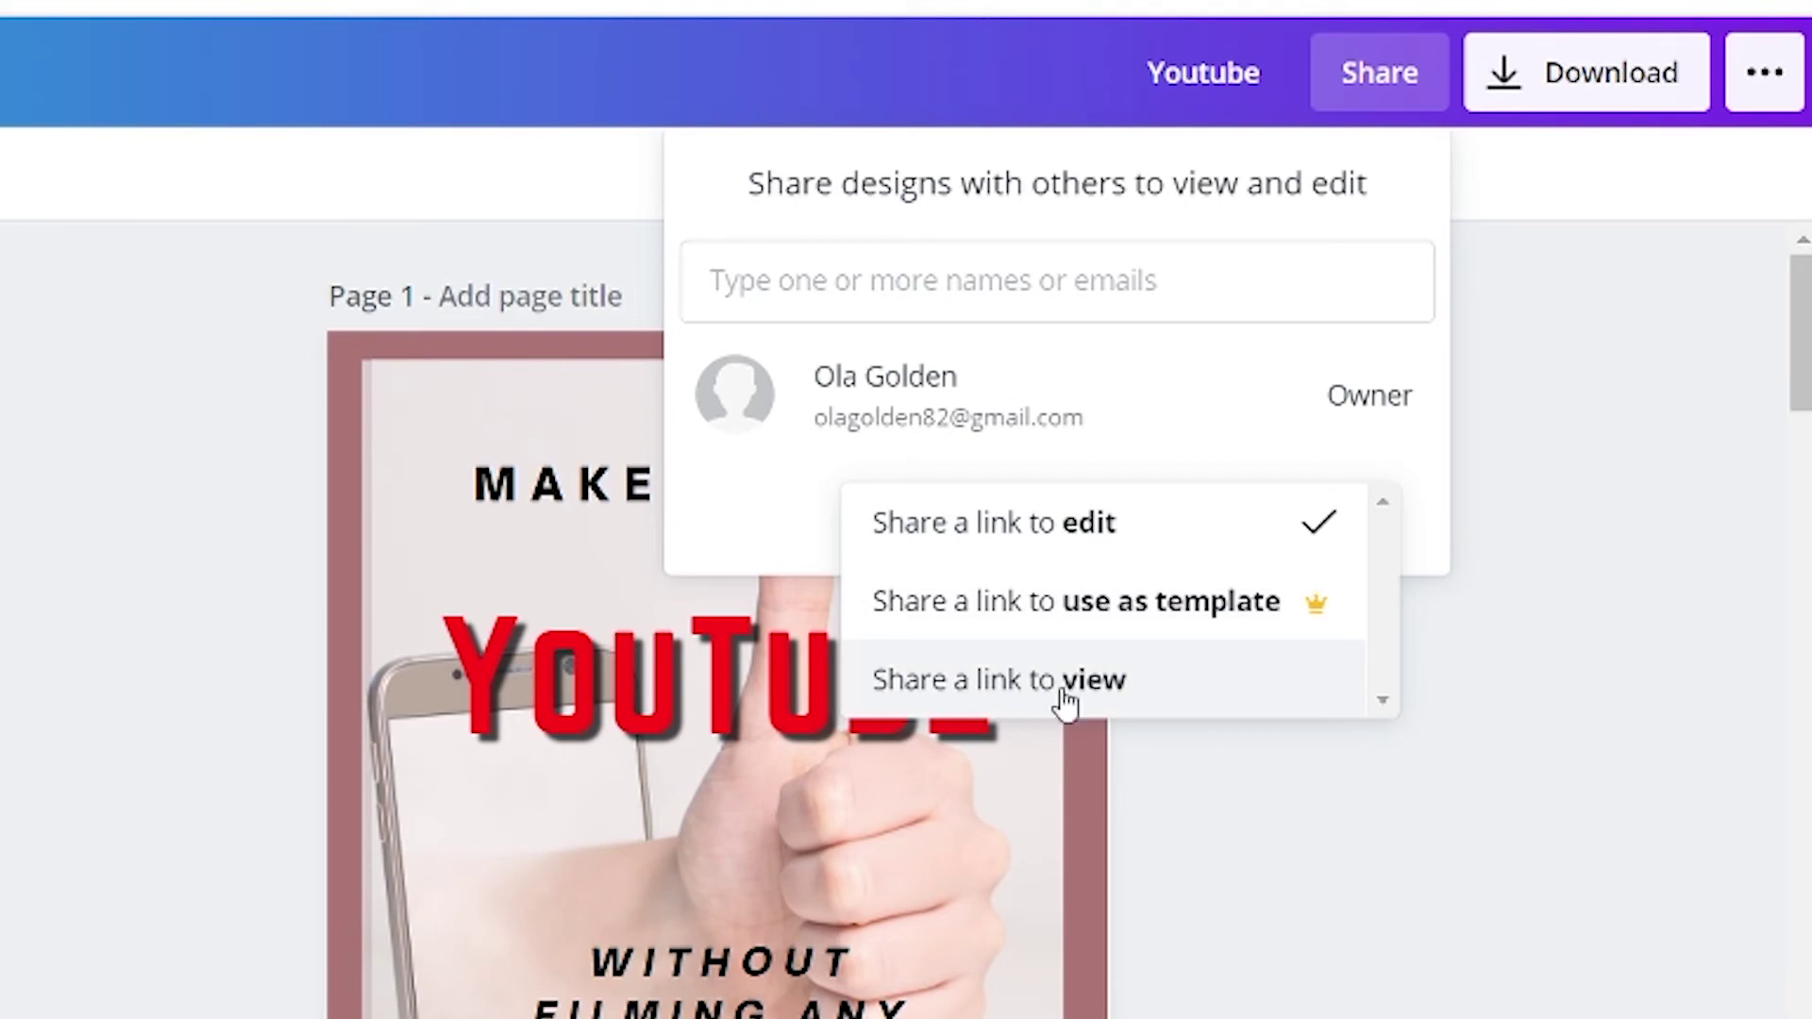
{"action": "left_click", "coordinate": [1065, 681]}
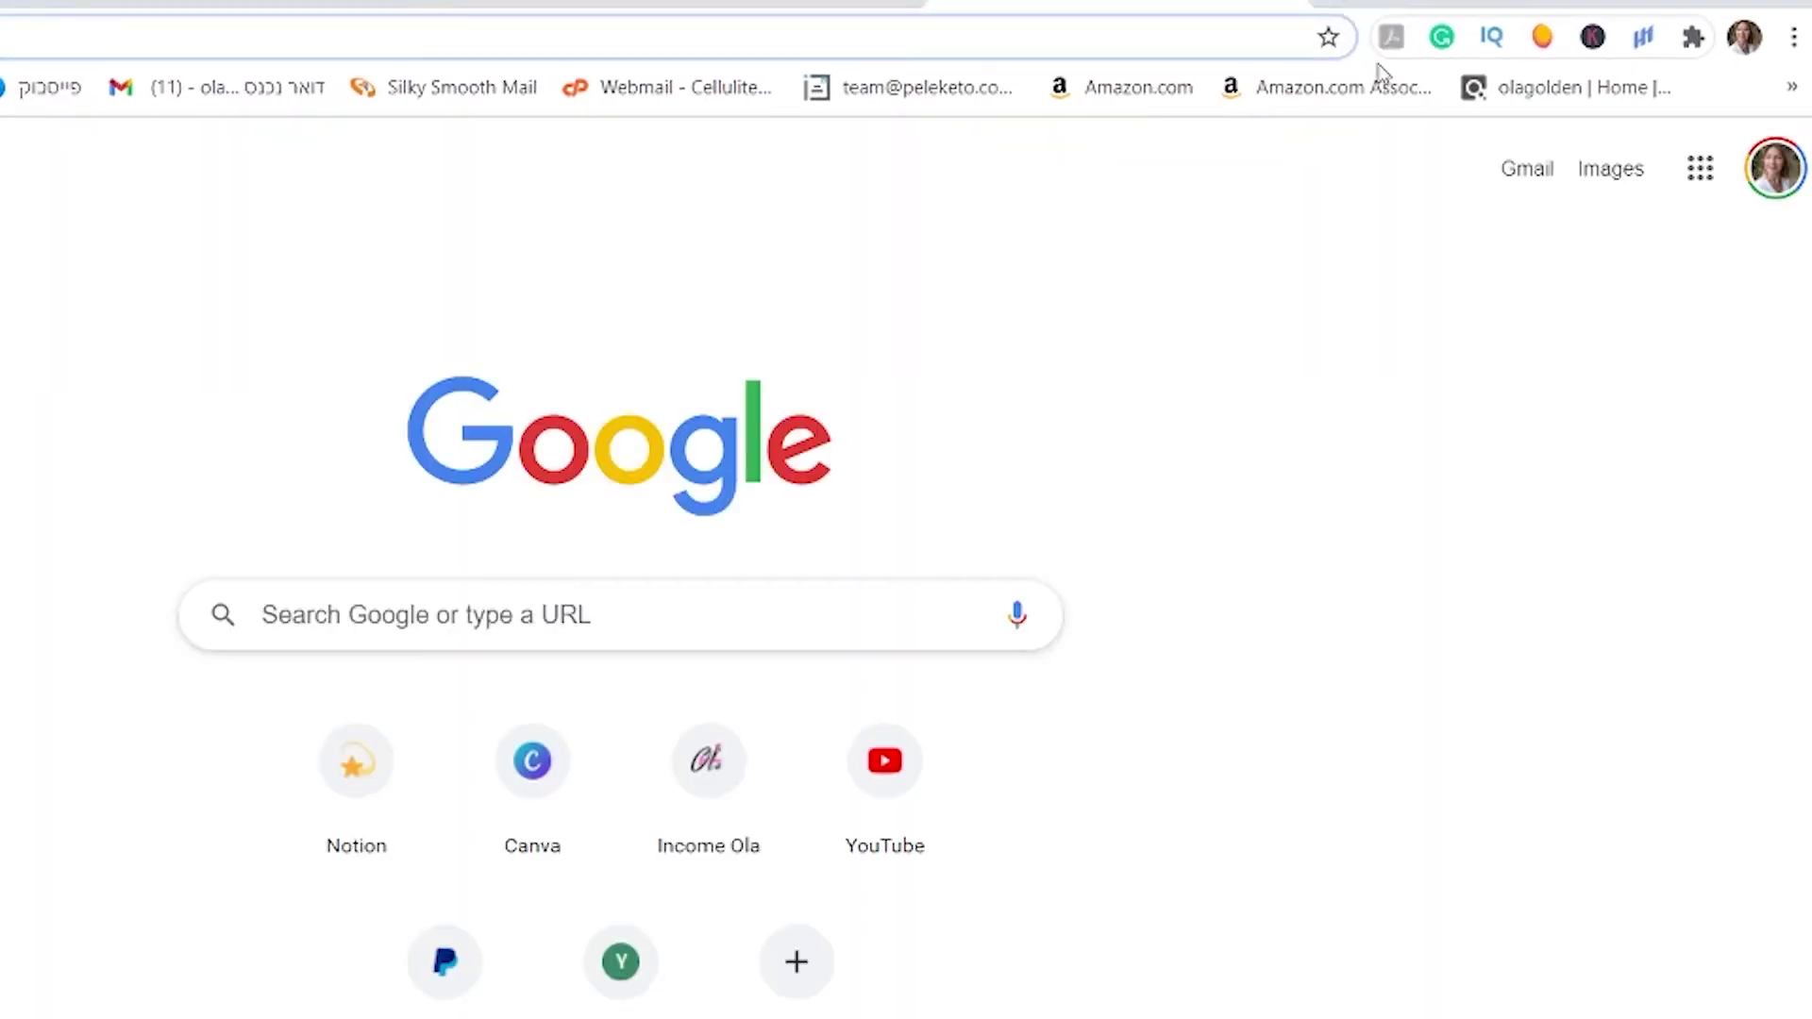
Open the copied link in an incognito window and page from the cover to the Introduction.
{"action": "left_click", "coordinate": [1792, 34]}
{"action": "left_click", "coordinate": [1658, 156]}
{"action": "key", "text": "Return"}
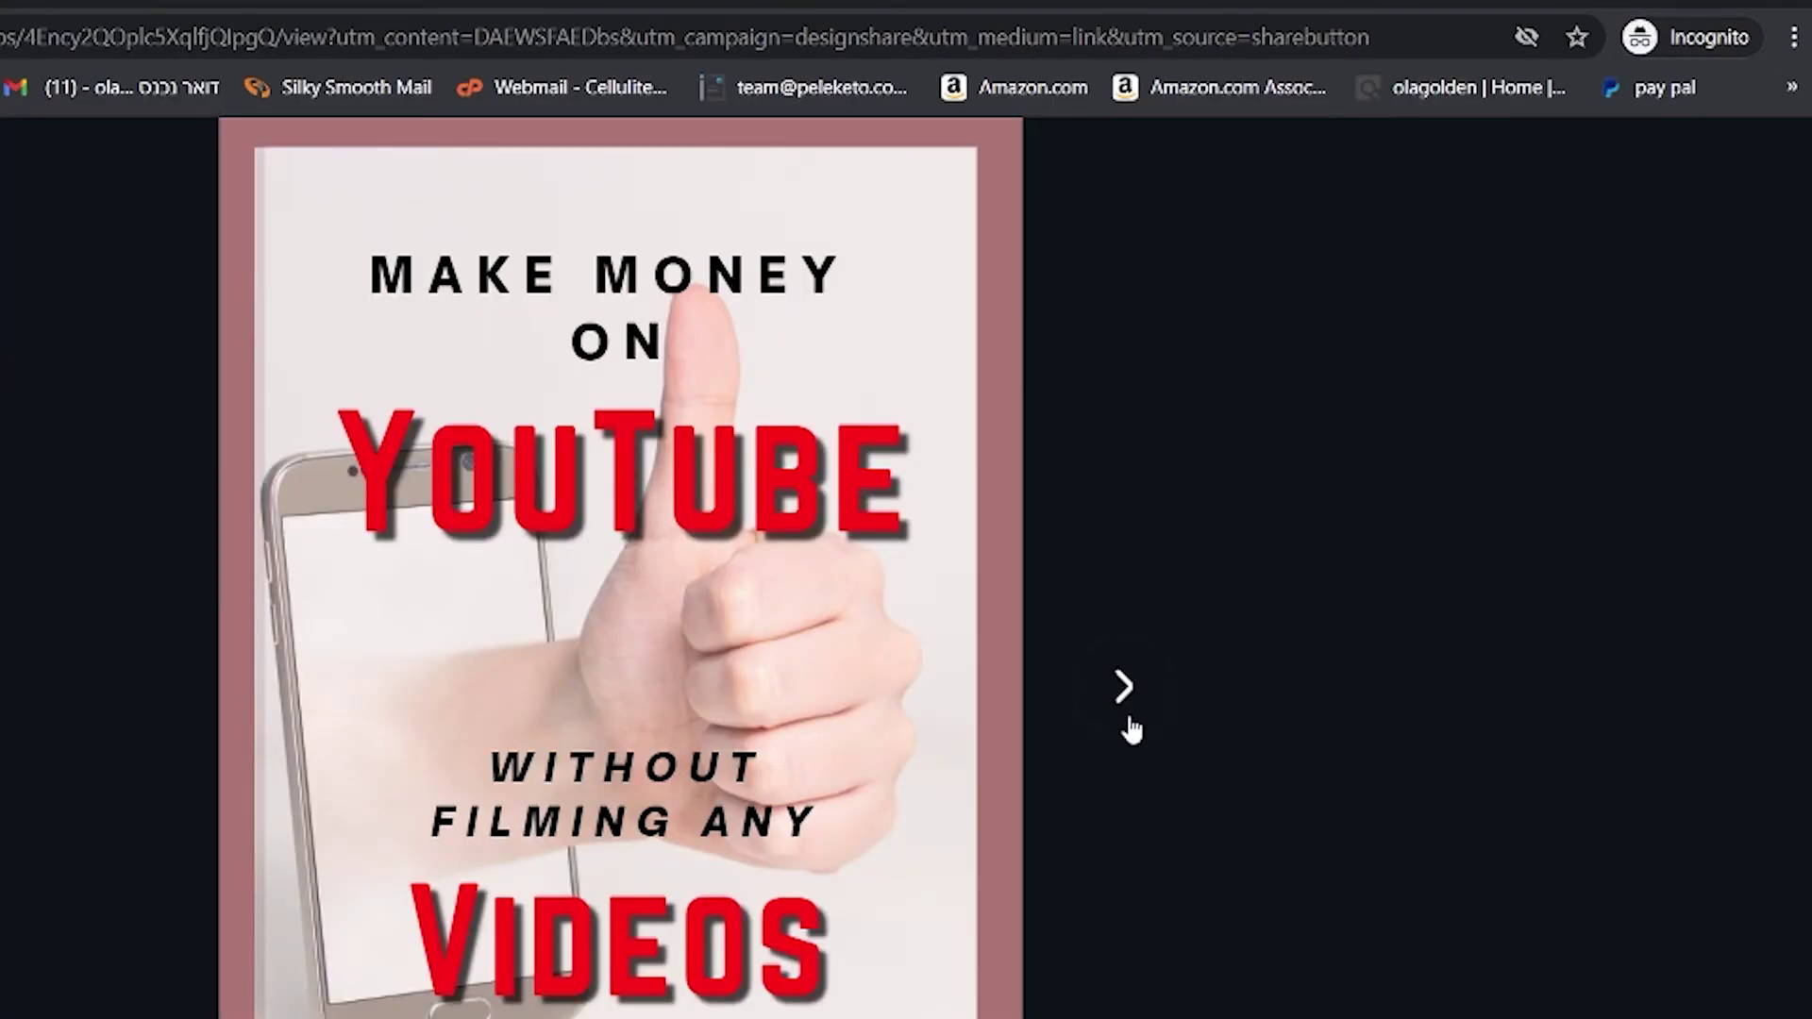
{"action": "left_click", "coordinate": [1124, 686]}
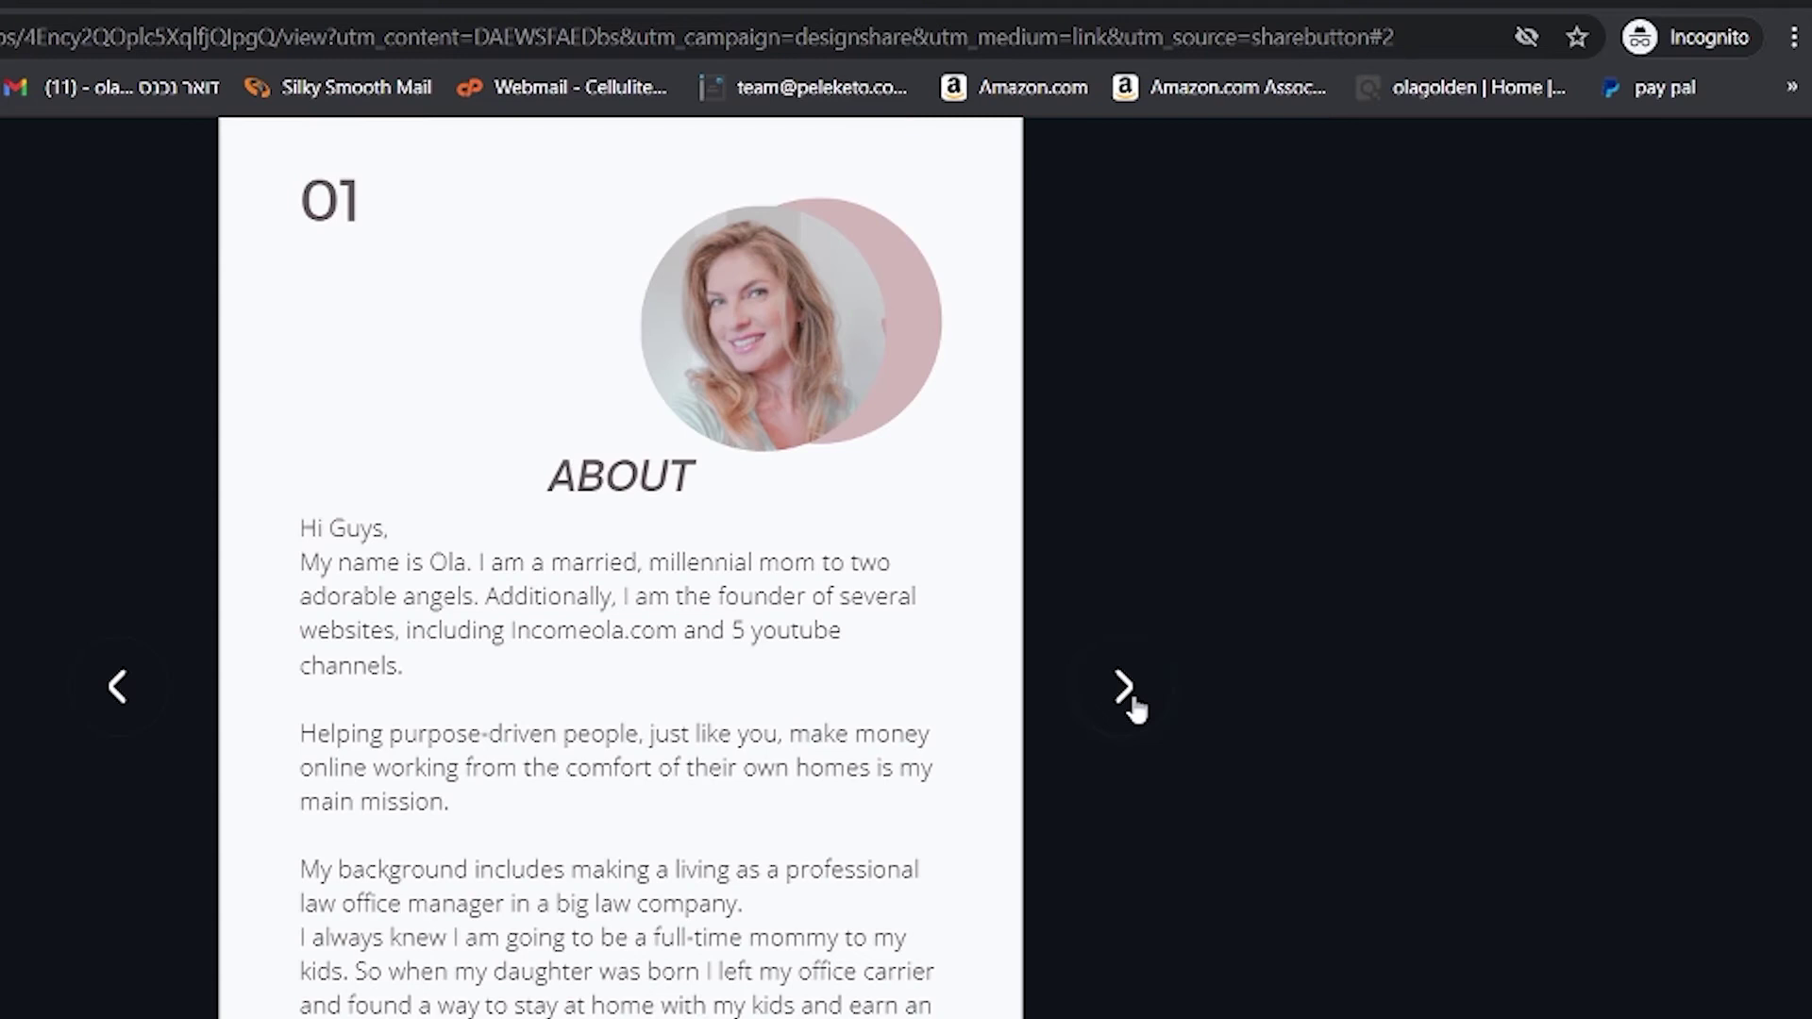
{"action": "left_click", "coordinate": [1126, 689]}
{"action": "left_click", "coordinate": [1128, 693]}
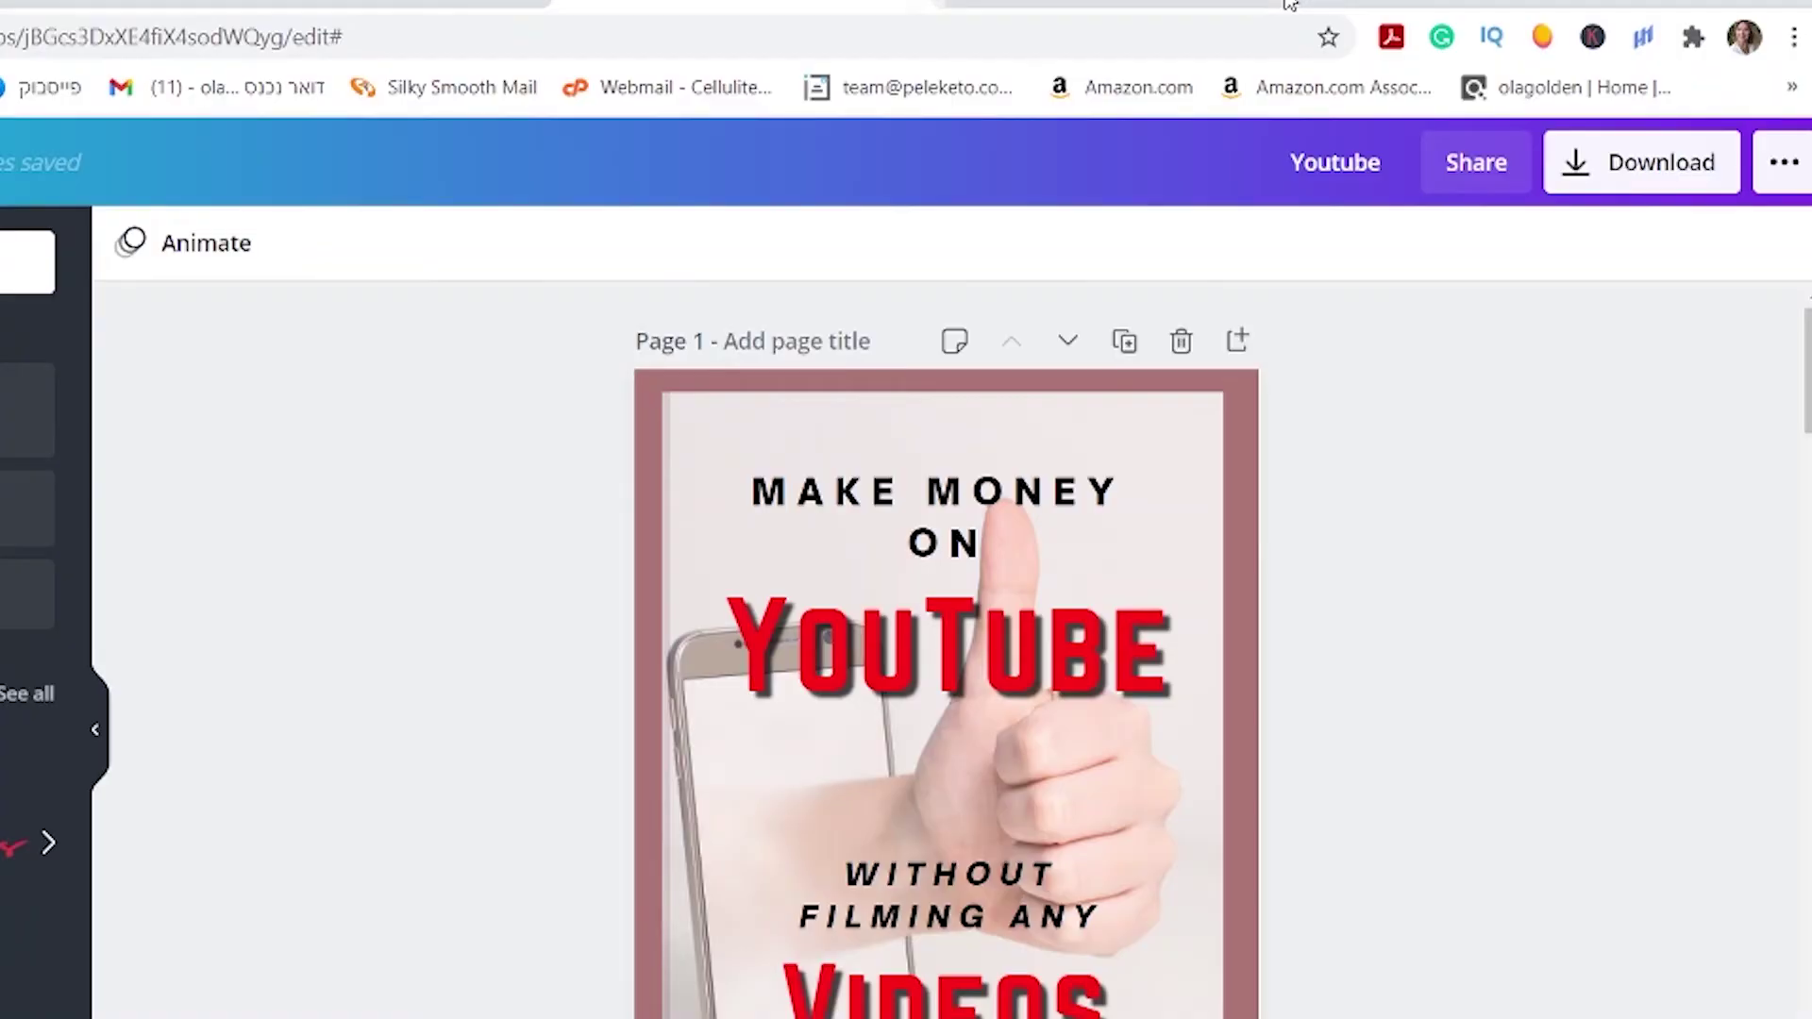
{"action": "scroll", "coordinate": [1311, 706], "scroll_direction": "down", "scroll_amount": 5}
{"action": "scroll", "coordinate": [1311, 706], "scroll_direction": "down", "scroll_amount": 10}
{"action": "scroll", "coordinate": [1419, 780], "scroll_direction": "up", "scroll_amount": 10}
{"action": "scroll", "coordinate": [1302, 744], "scroll_direction": "down", "scroll_amount": 5}
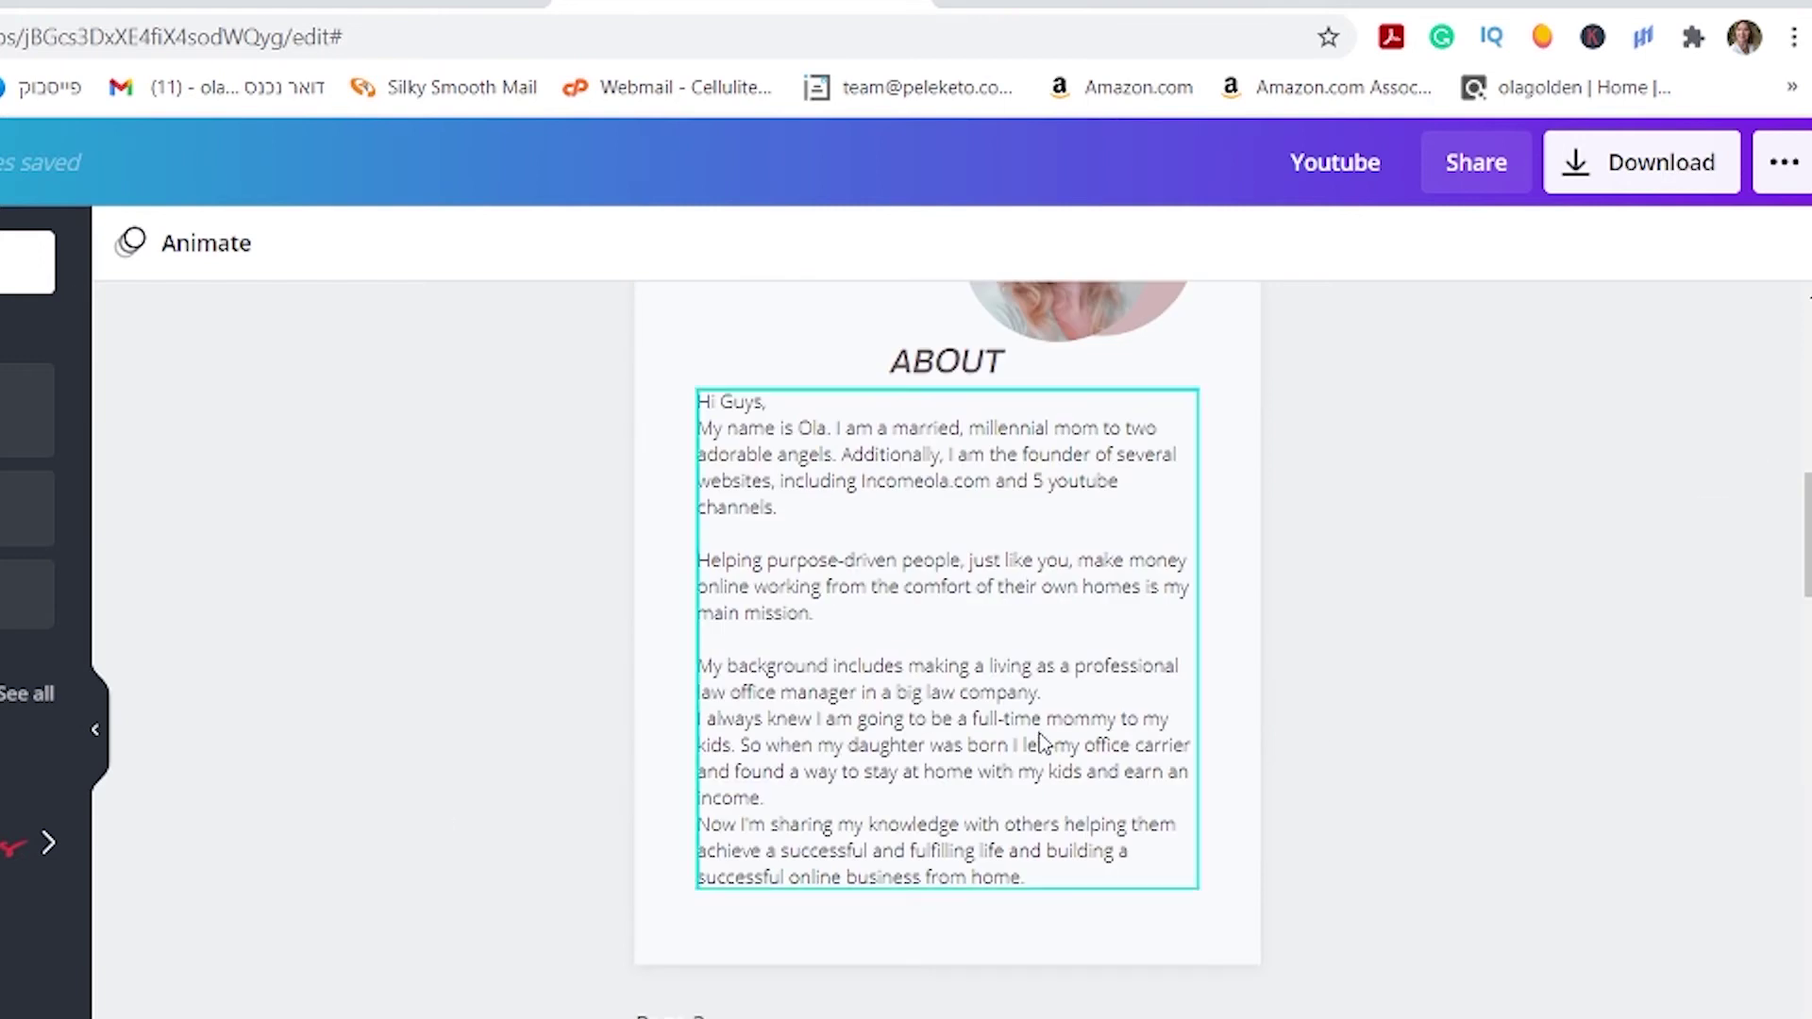
{"action": "scroll", "coordinate": [1041, 742], "scroll_direction": "down", "scroll_amount": 15}
Download only Page 1, the ebook cover, then close the 'You saved your design!' popup.
{"action": "scroll", "coordinate": [947, 950], "scroll_direction": "down", "scroll_amount": 3}
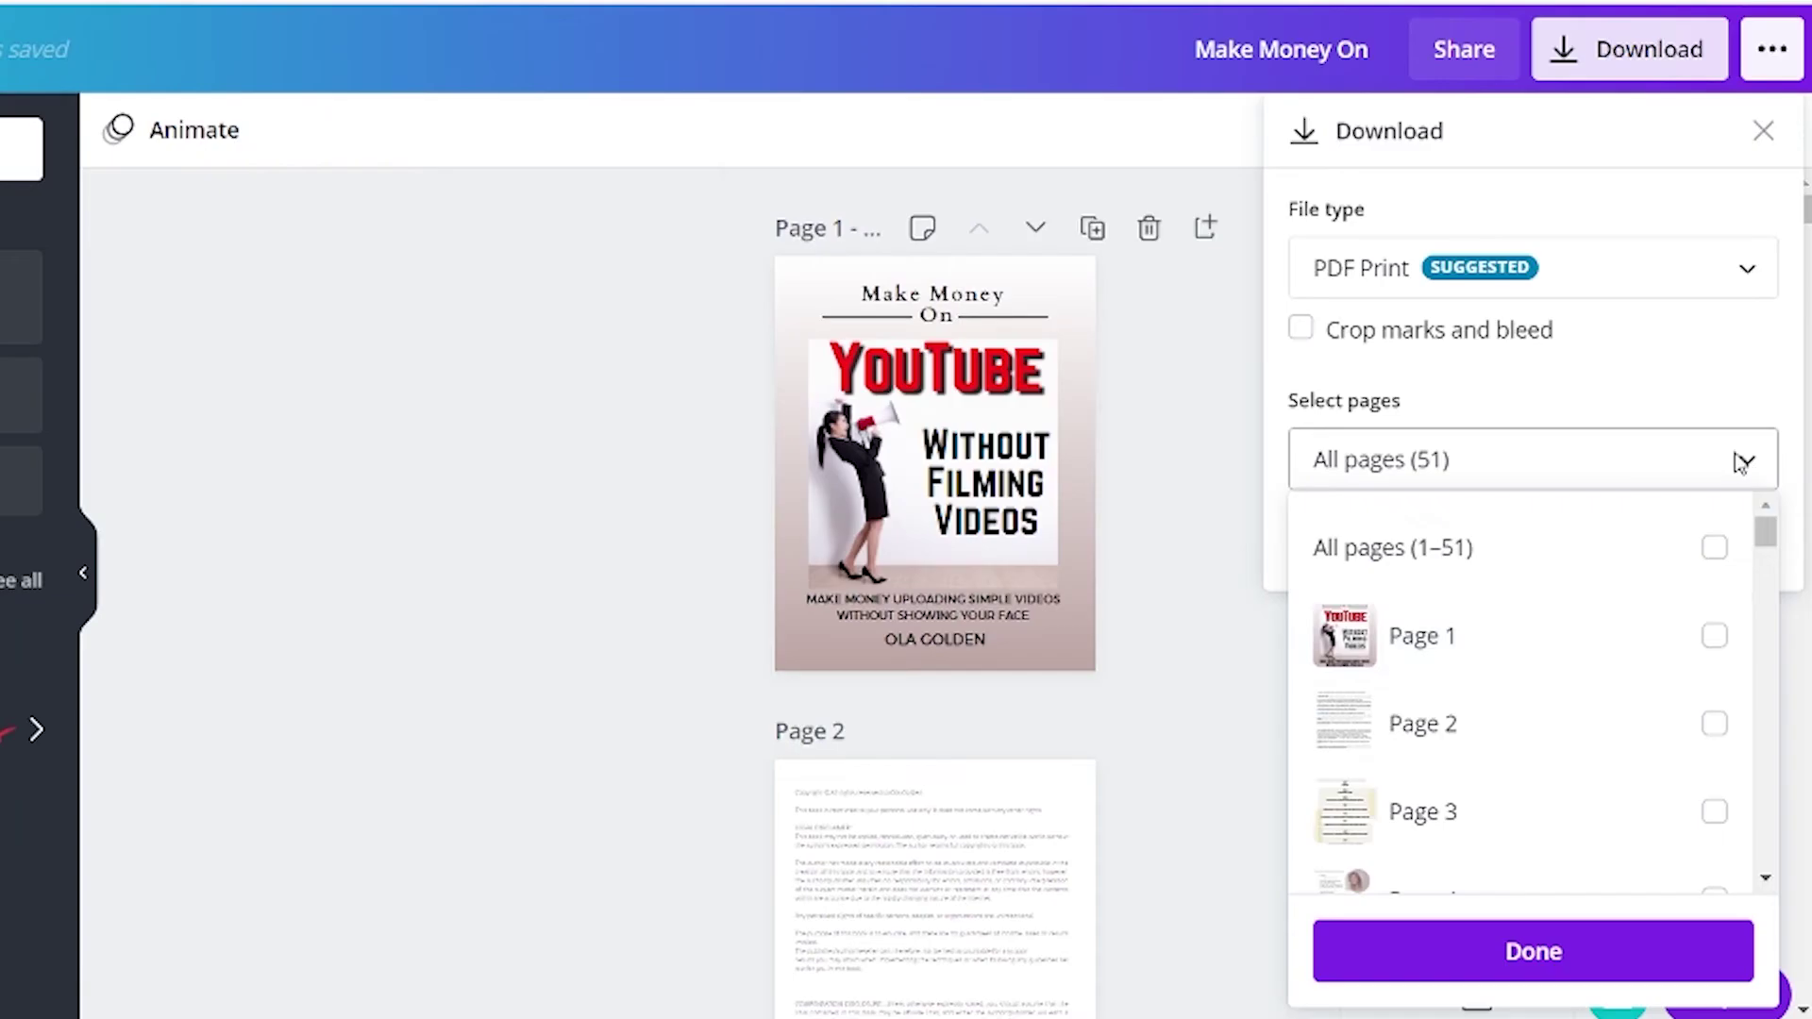
{"action": "left_click", "coordinate": [1714, 635]}
{"action": "left_click", "coordinate": [1530, 947]}
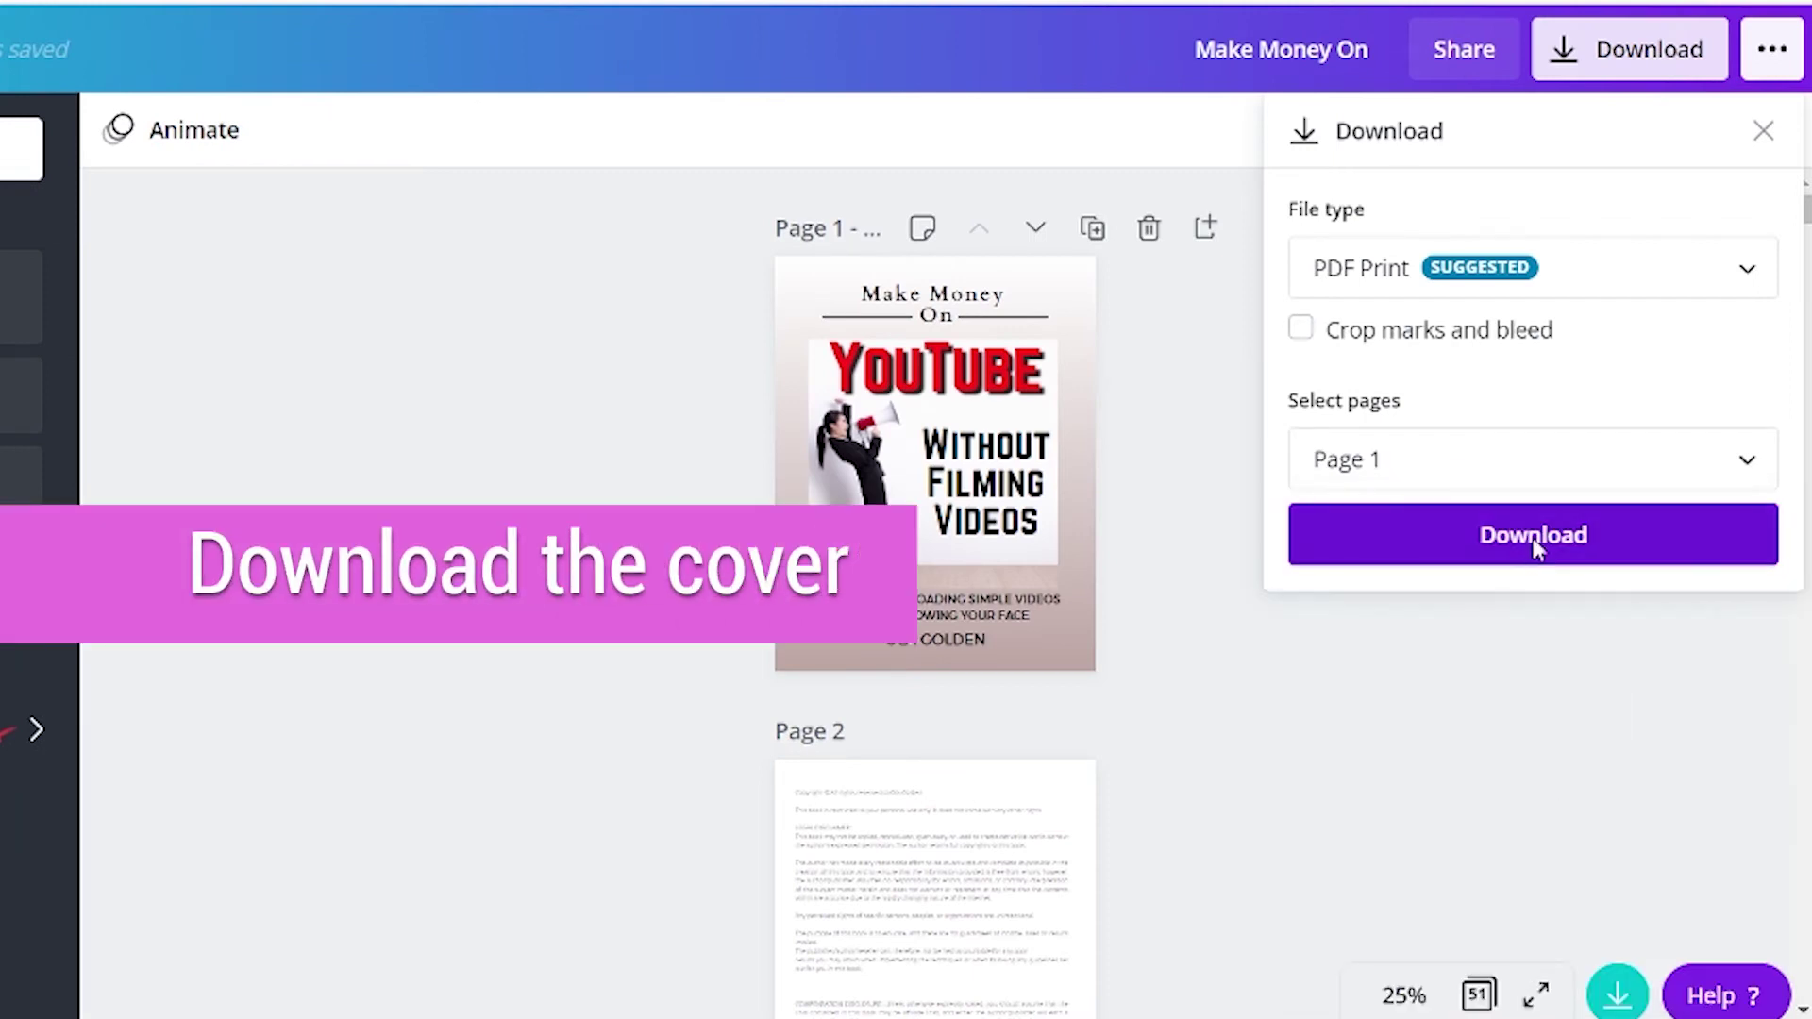
{"action": "left_click", "coordinate": [1532, 535]}
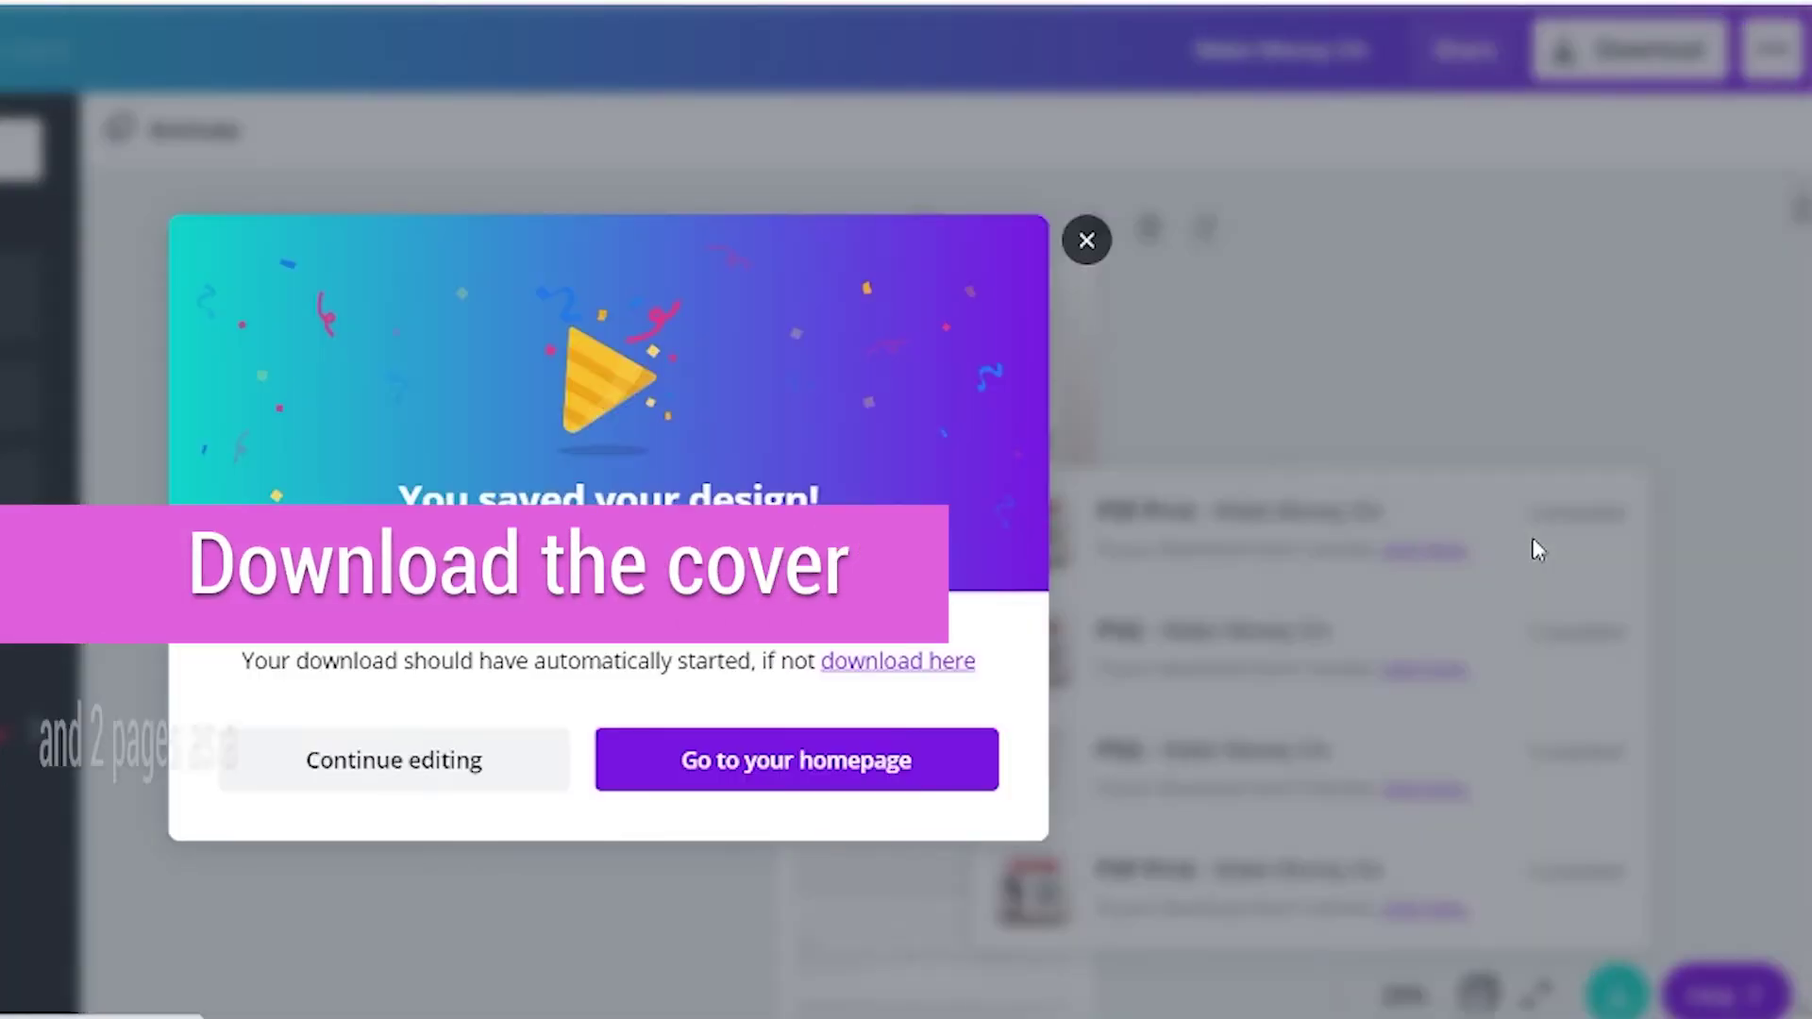
{"action": "left_click", "coordinate": [1231, 651]}
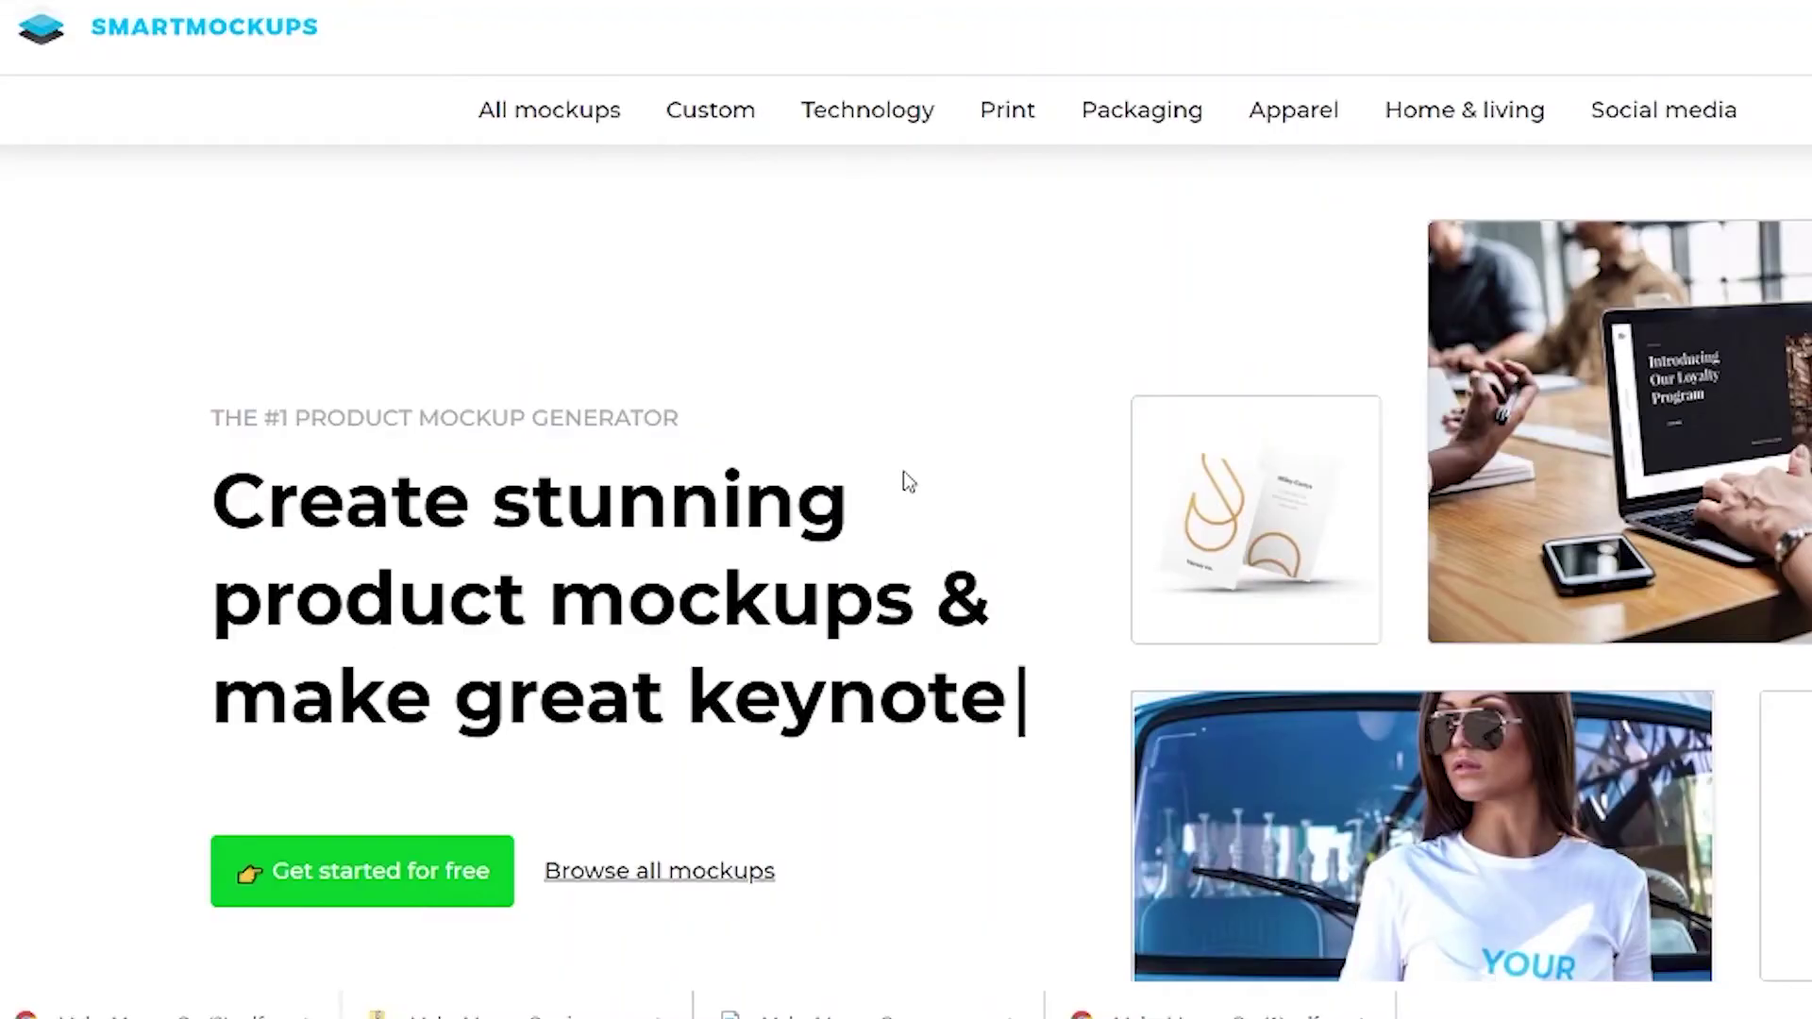
Start a free Smartmockups trial by signing up with your name.
{"action": "scroll", "coordinate": [660, 831], "scroll_direction": "down", "scroll_amount": 2}
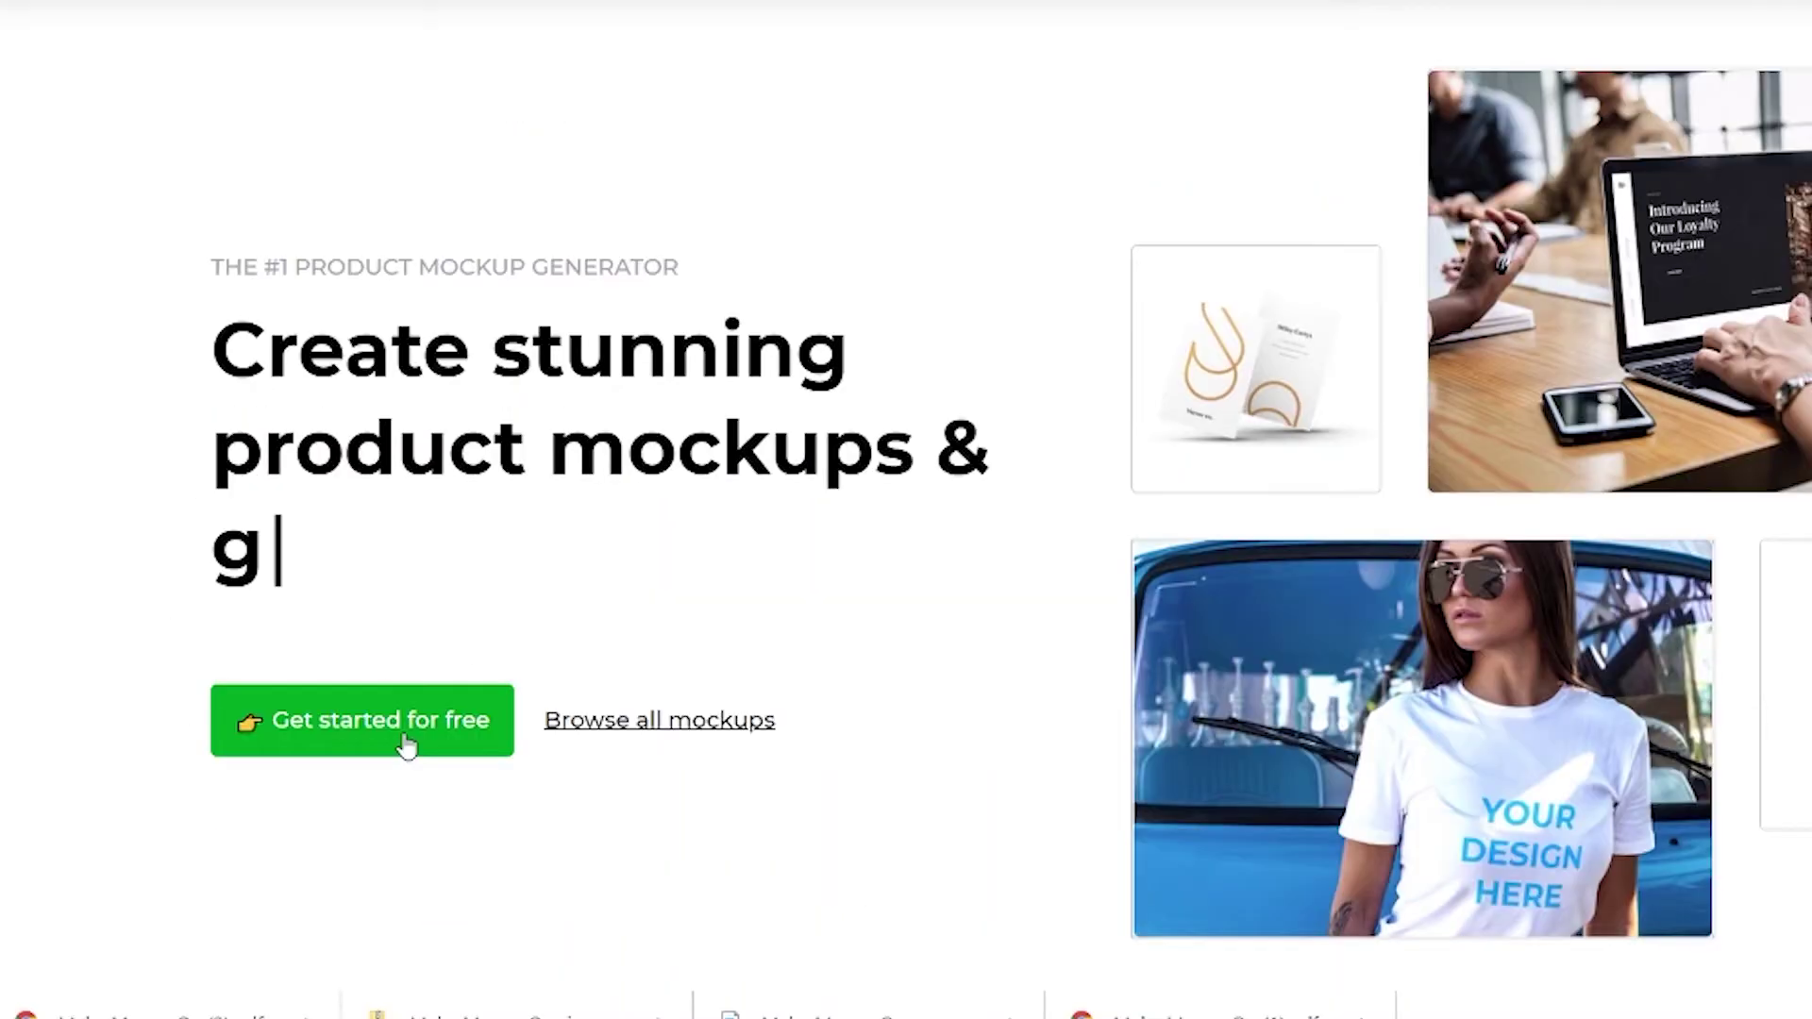
{"action": "left_click", "coordinate": [405, 745]}
{"action": "left_click", "coordinate": [1323, 391]}
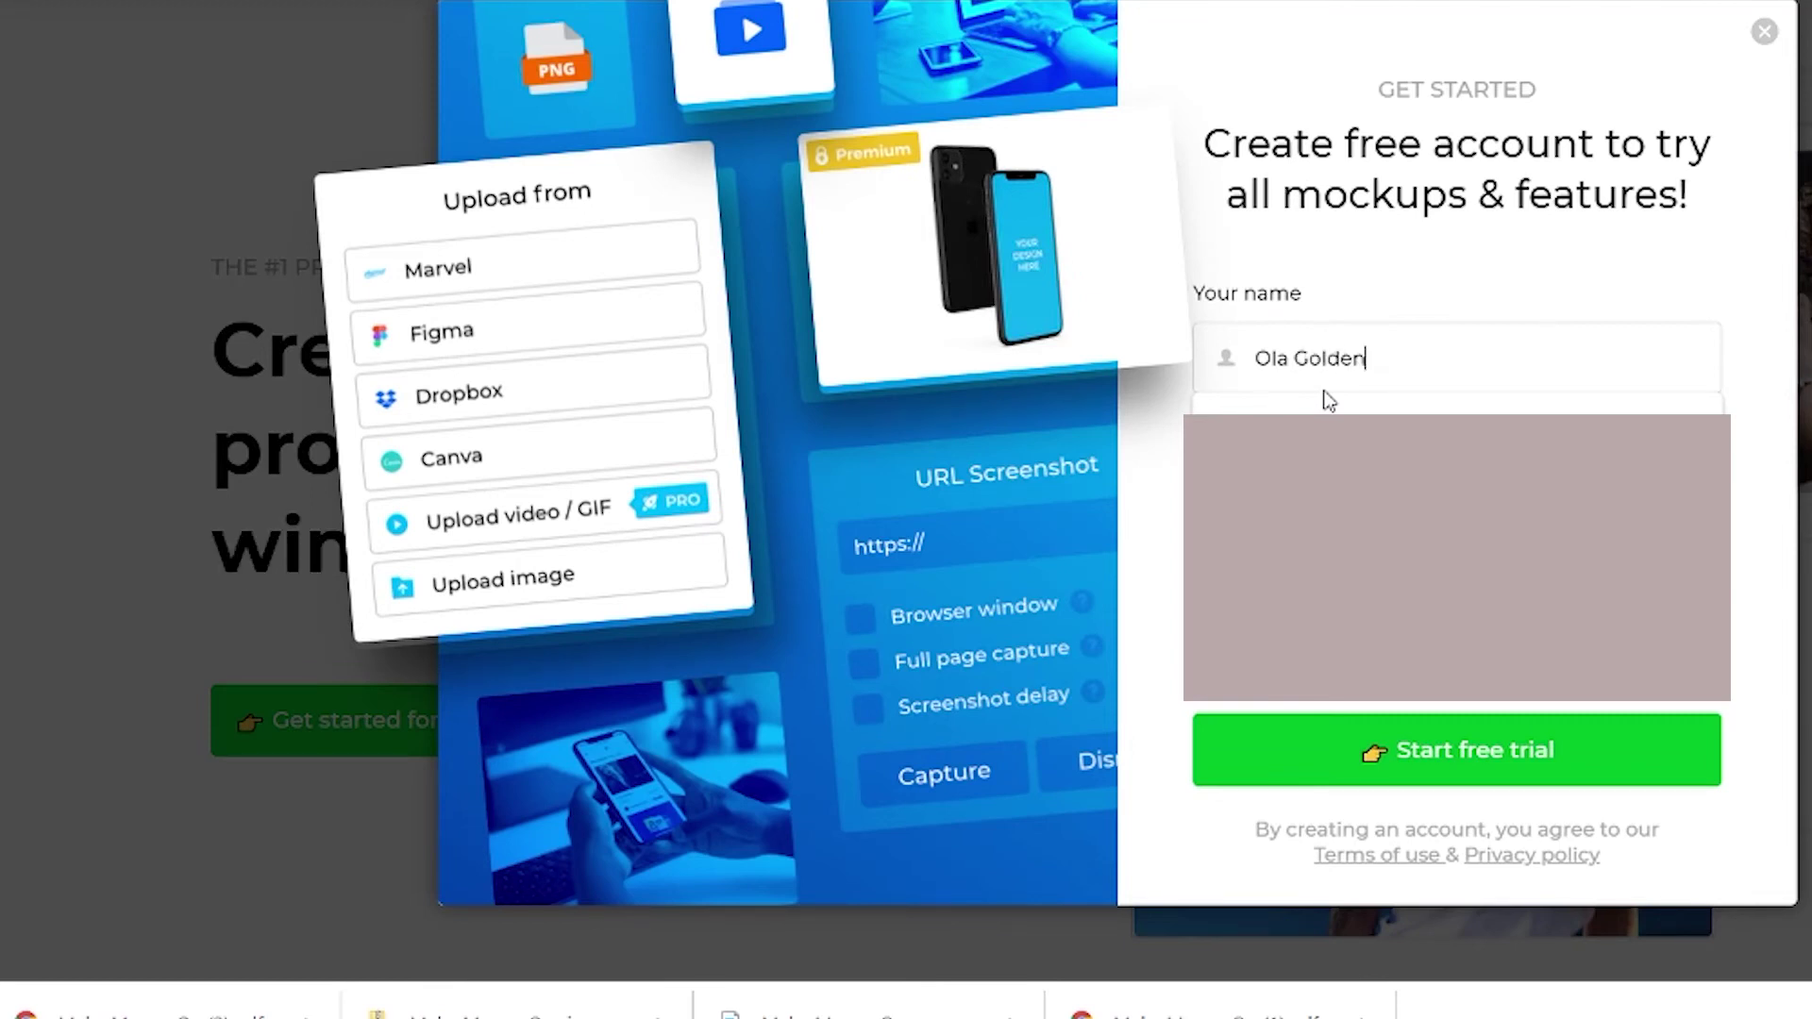
{"action": "key", "text": "Return"}
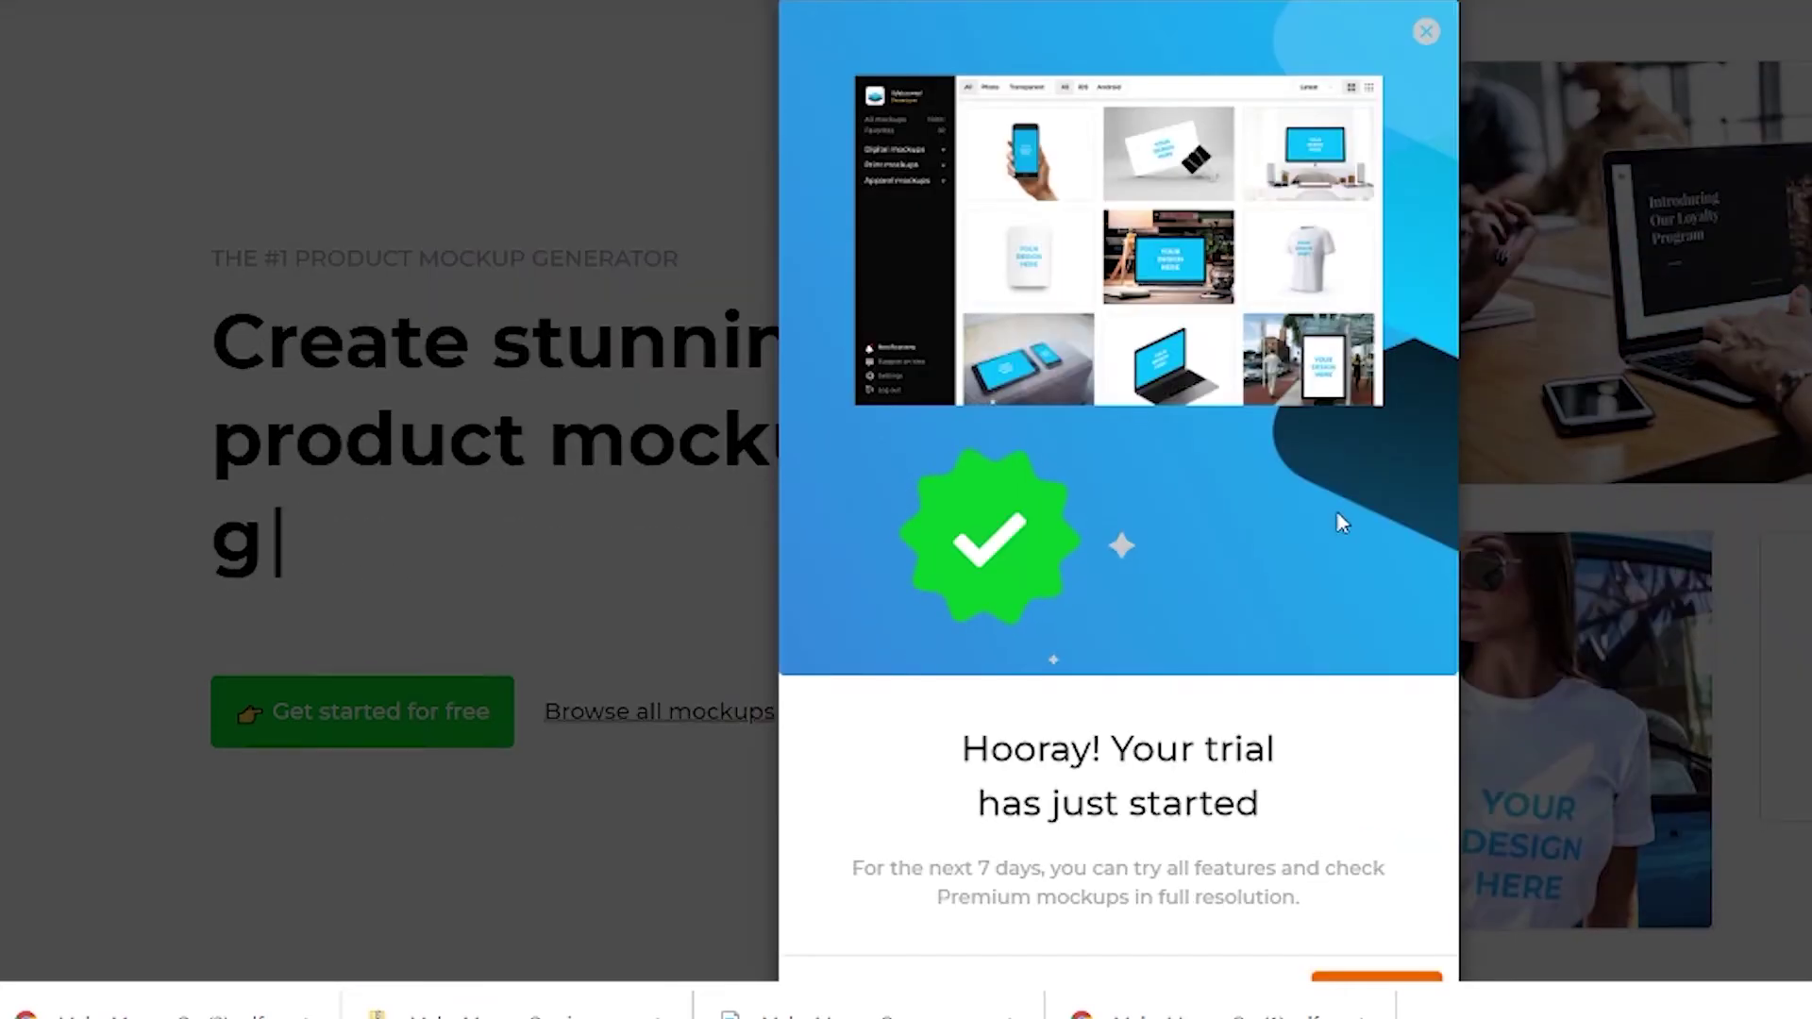
{"action": "scroll", "coordinate": [1342, 525], "scroll_direction": "down", "scroll_amount": 5}
{"action": "scroll", "coordinate": [1278, 649], "scroll_direction": "up", "scroll_amount": 2}
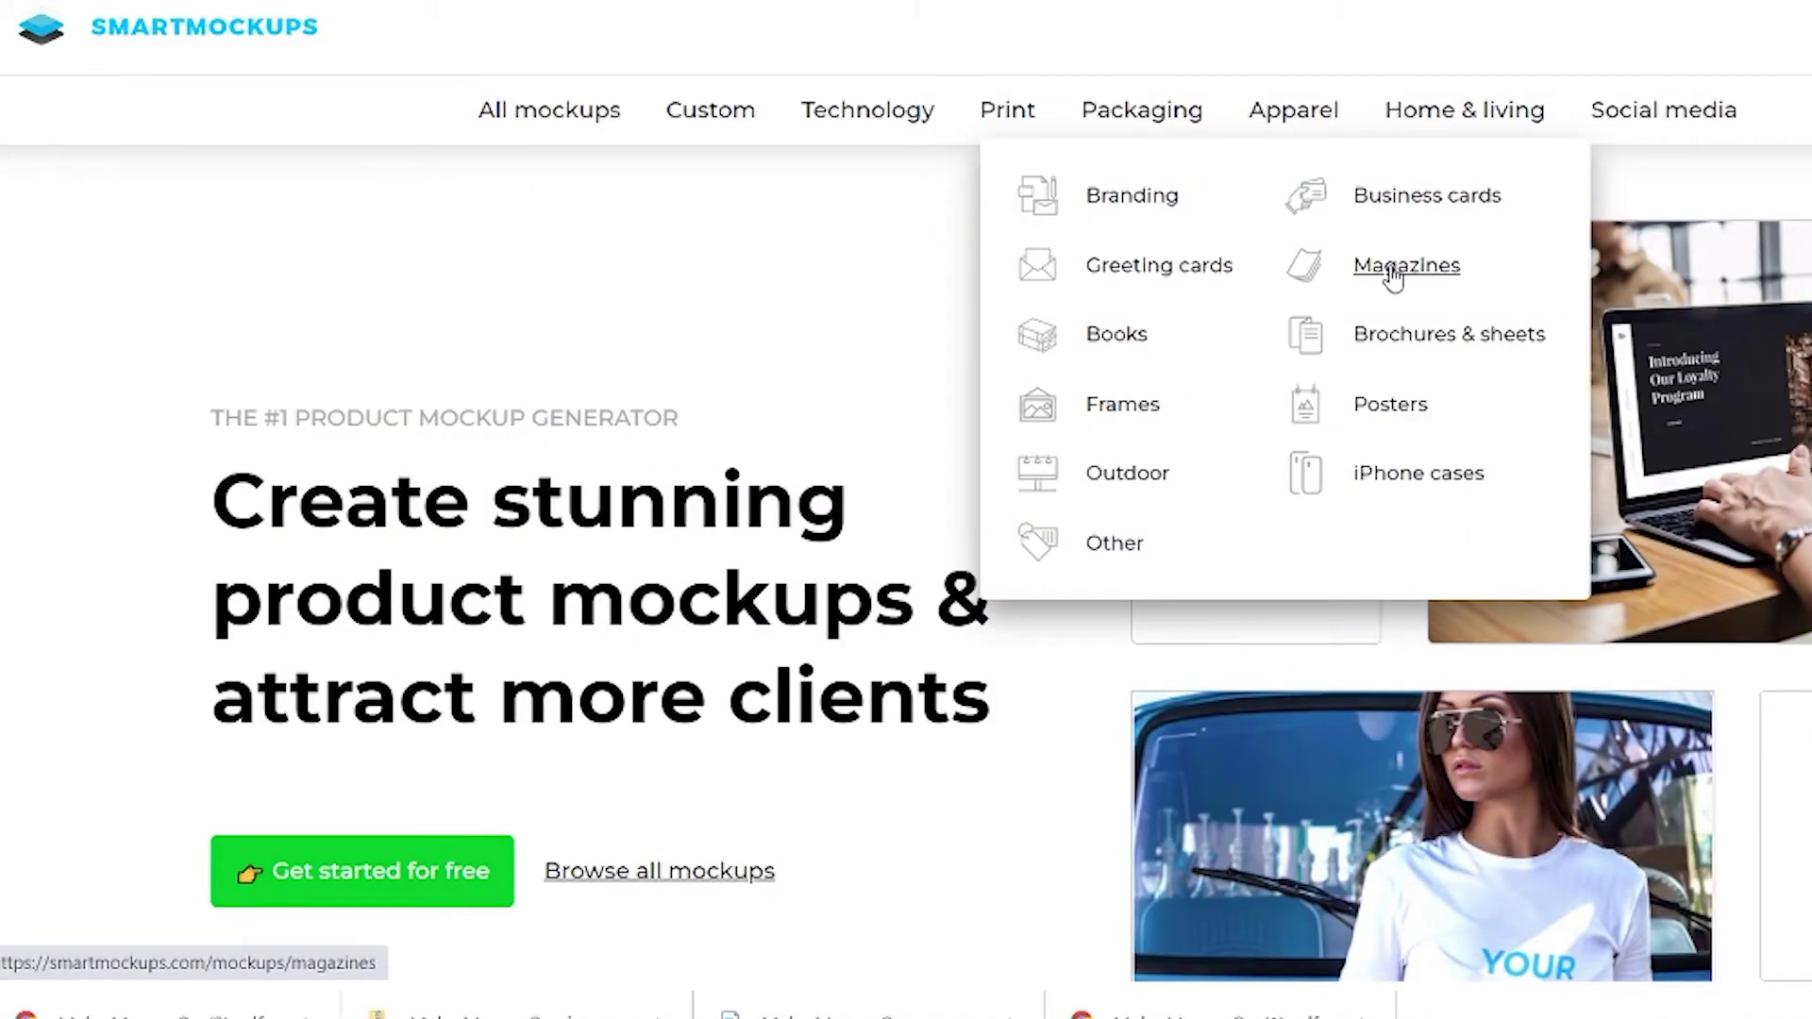
Browse the Print > Magazines category to the portrait magazine desk mockup.
{"action": "left_click", "coordinate": [1416, 275]}
{"action": "scroll", "coordinate": [1249, 497], "scroll_direction": "down", "scroll_amount": 10}
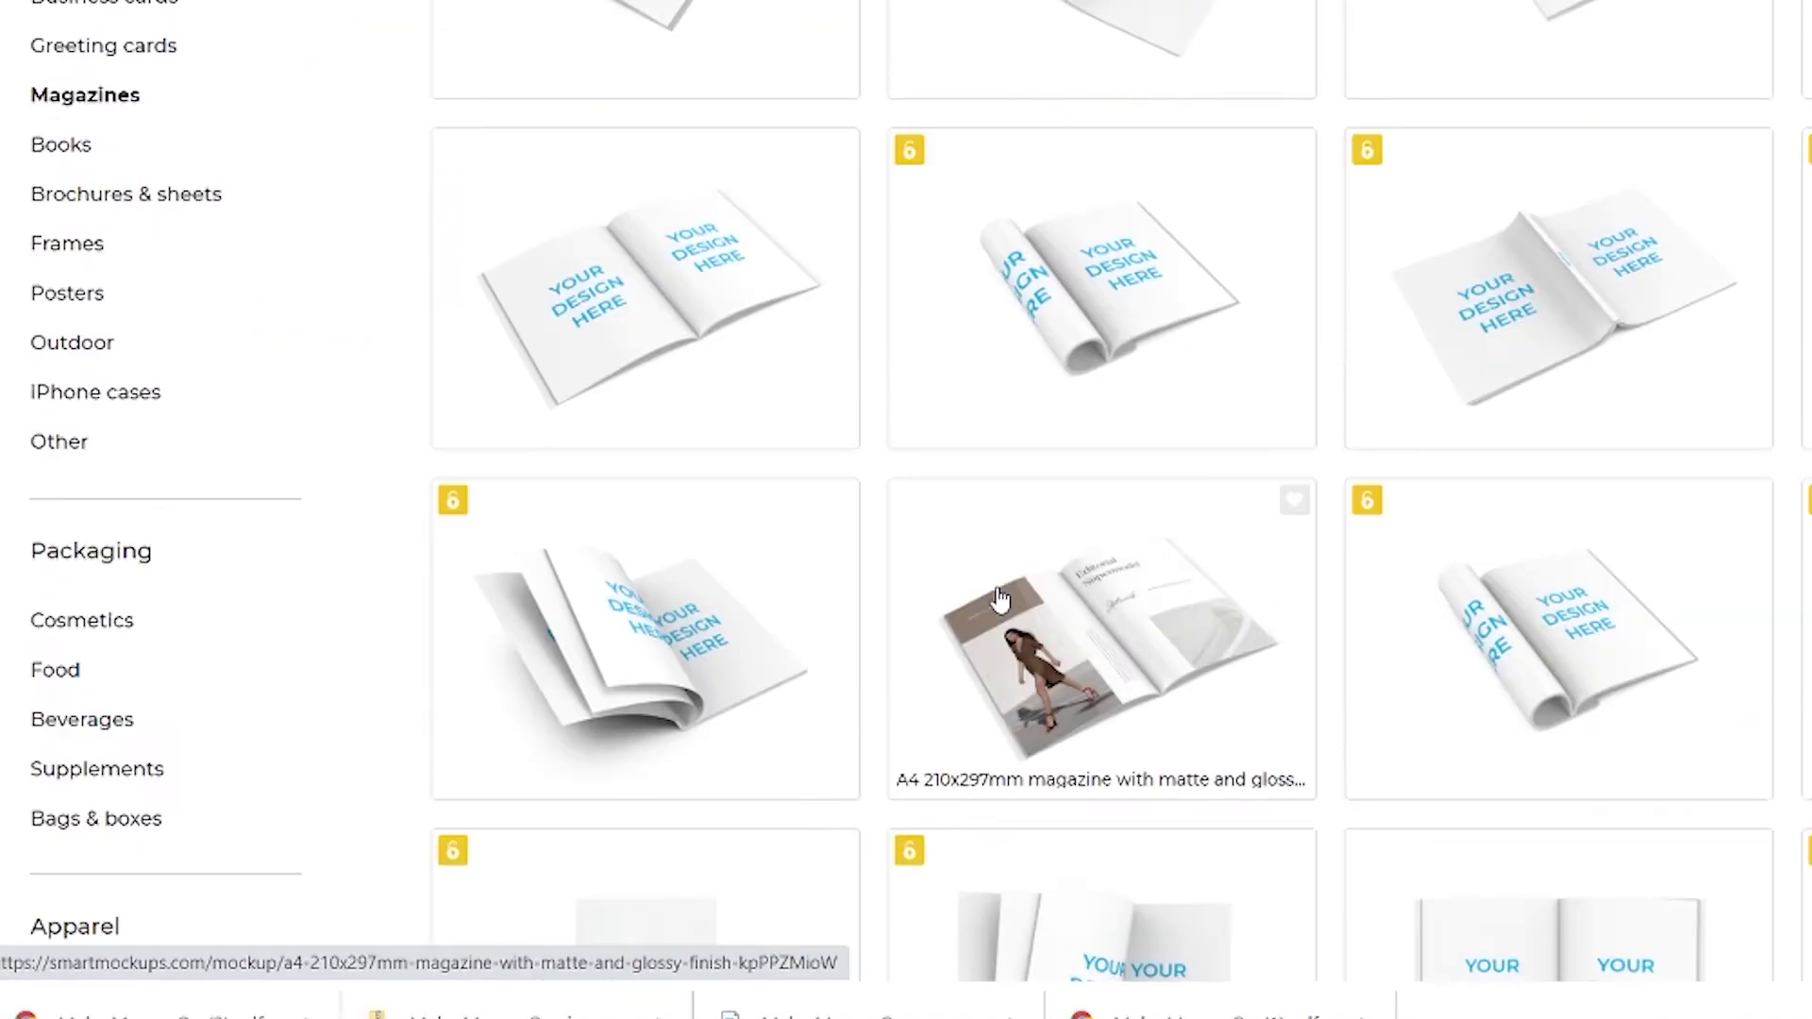
{"action": "scroll", "coordinate": [1248, 498], "scroll_direction": "down", "scroll_amount": 5}
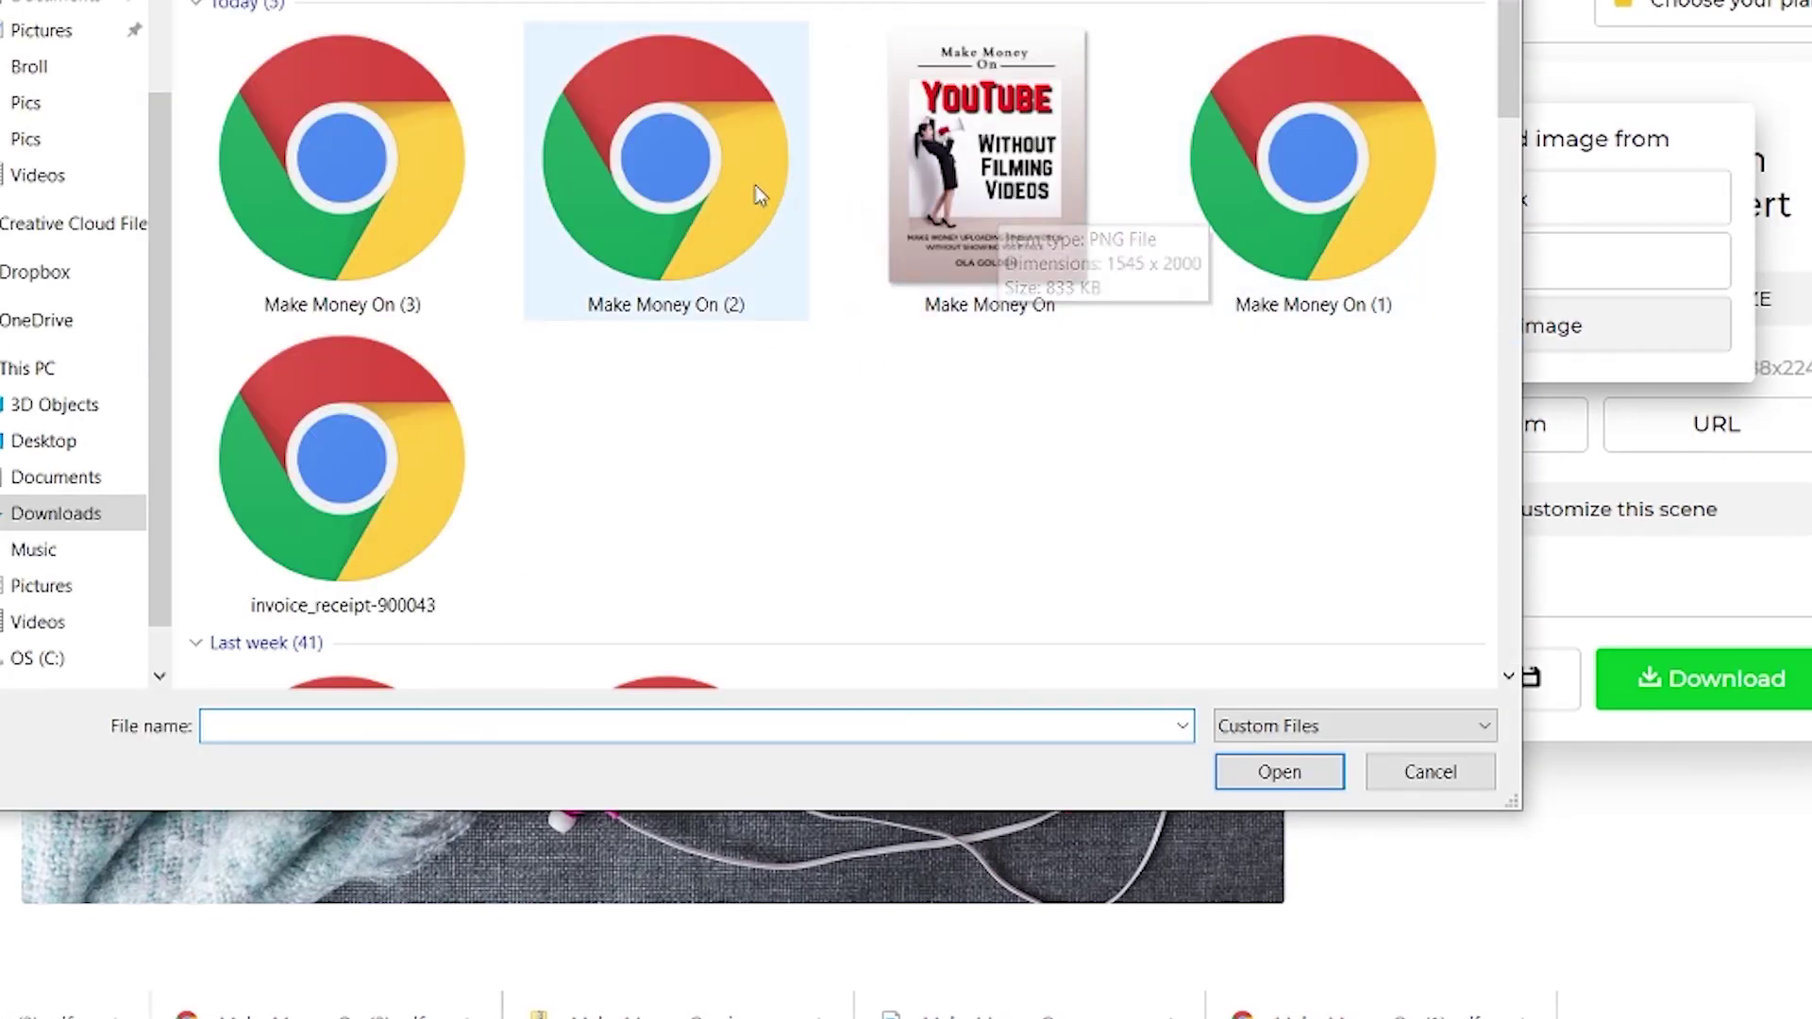
Place the 'Make Money On' cover into the magazine mockup, slightly zoomed and cropped.
{"action": "left_click", "coordinate": [972, 184]}
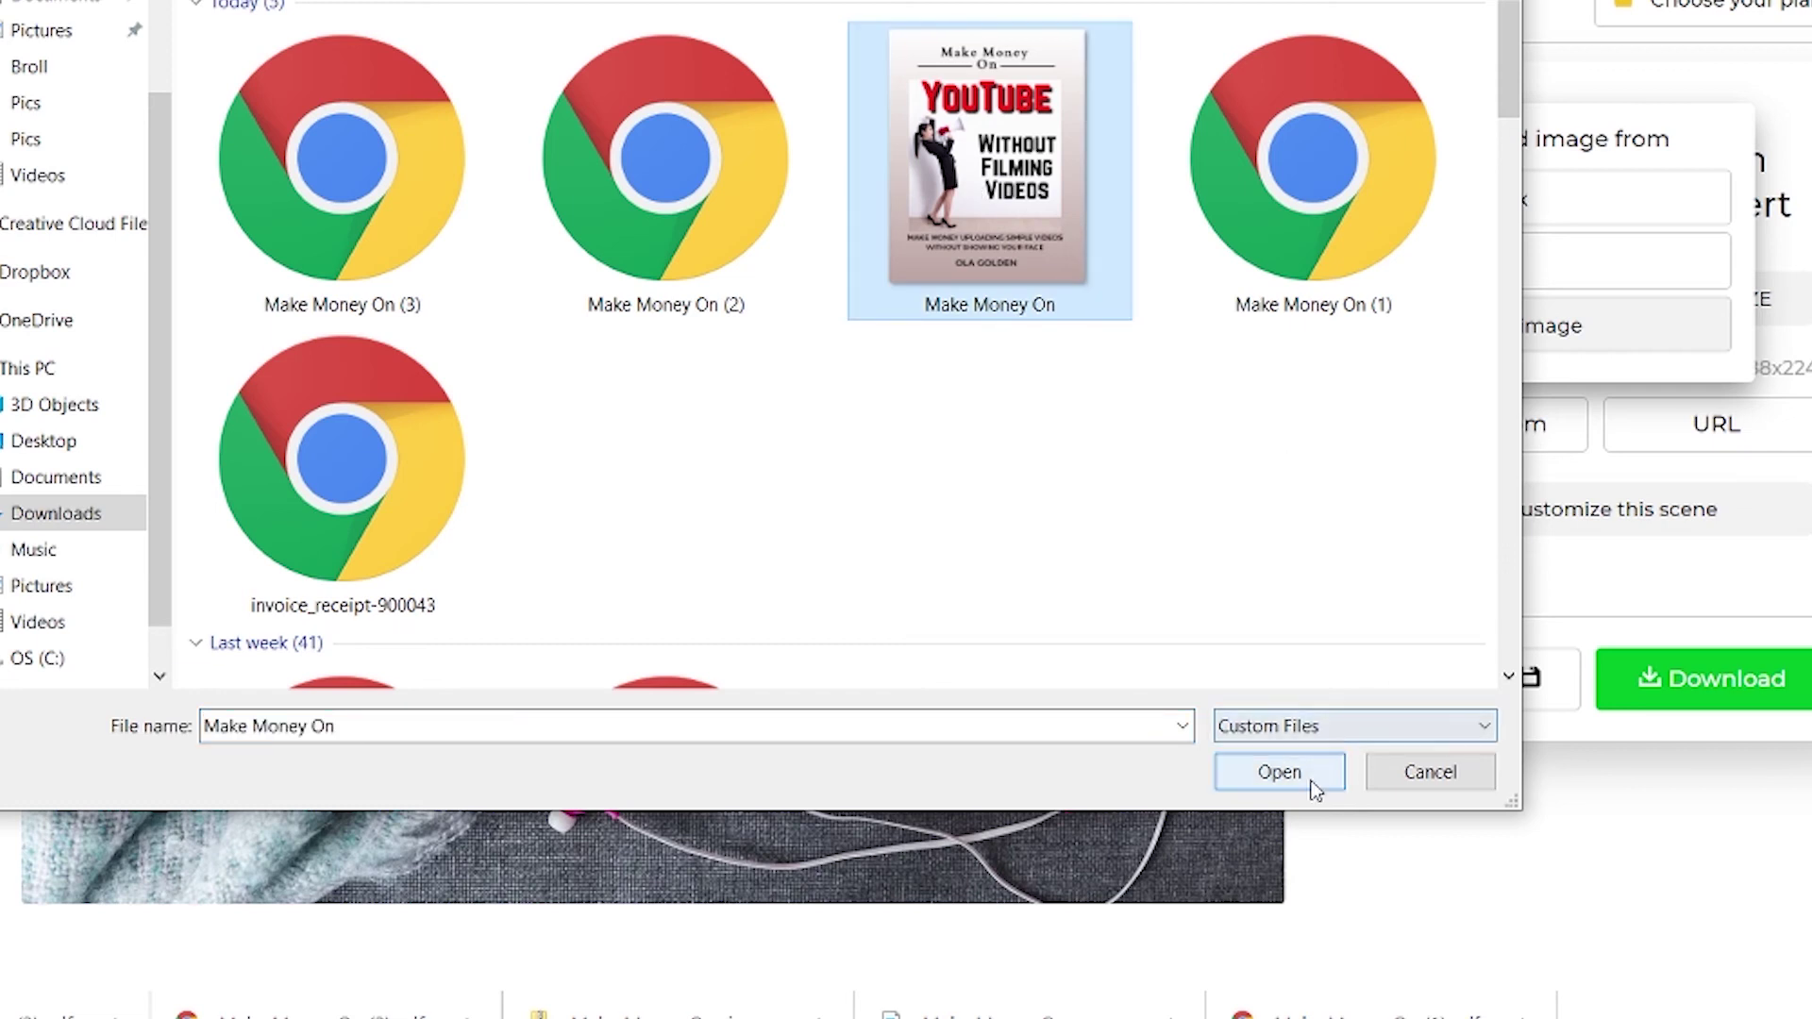
{"action": "left_click", "coordinate": [1311, 783]}
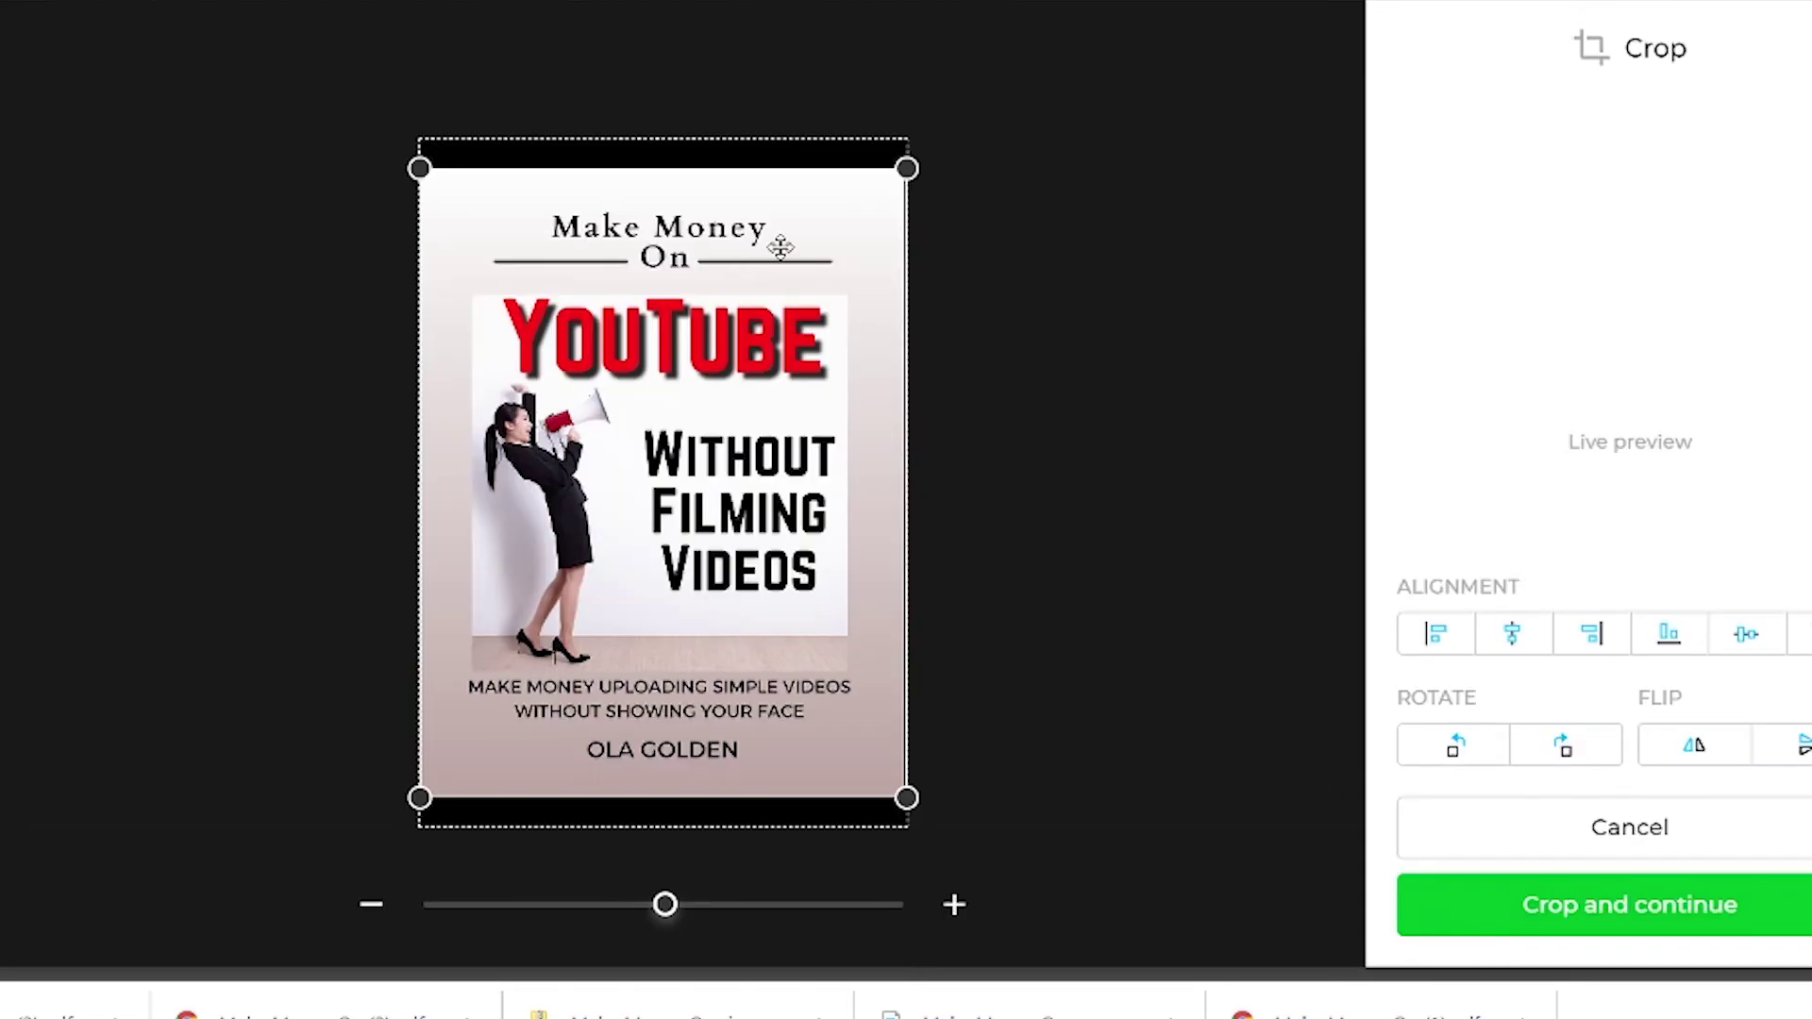
{"action": "left_click_drag", "start_coordinate": [665, 905], "coordinate": [674, 906]}
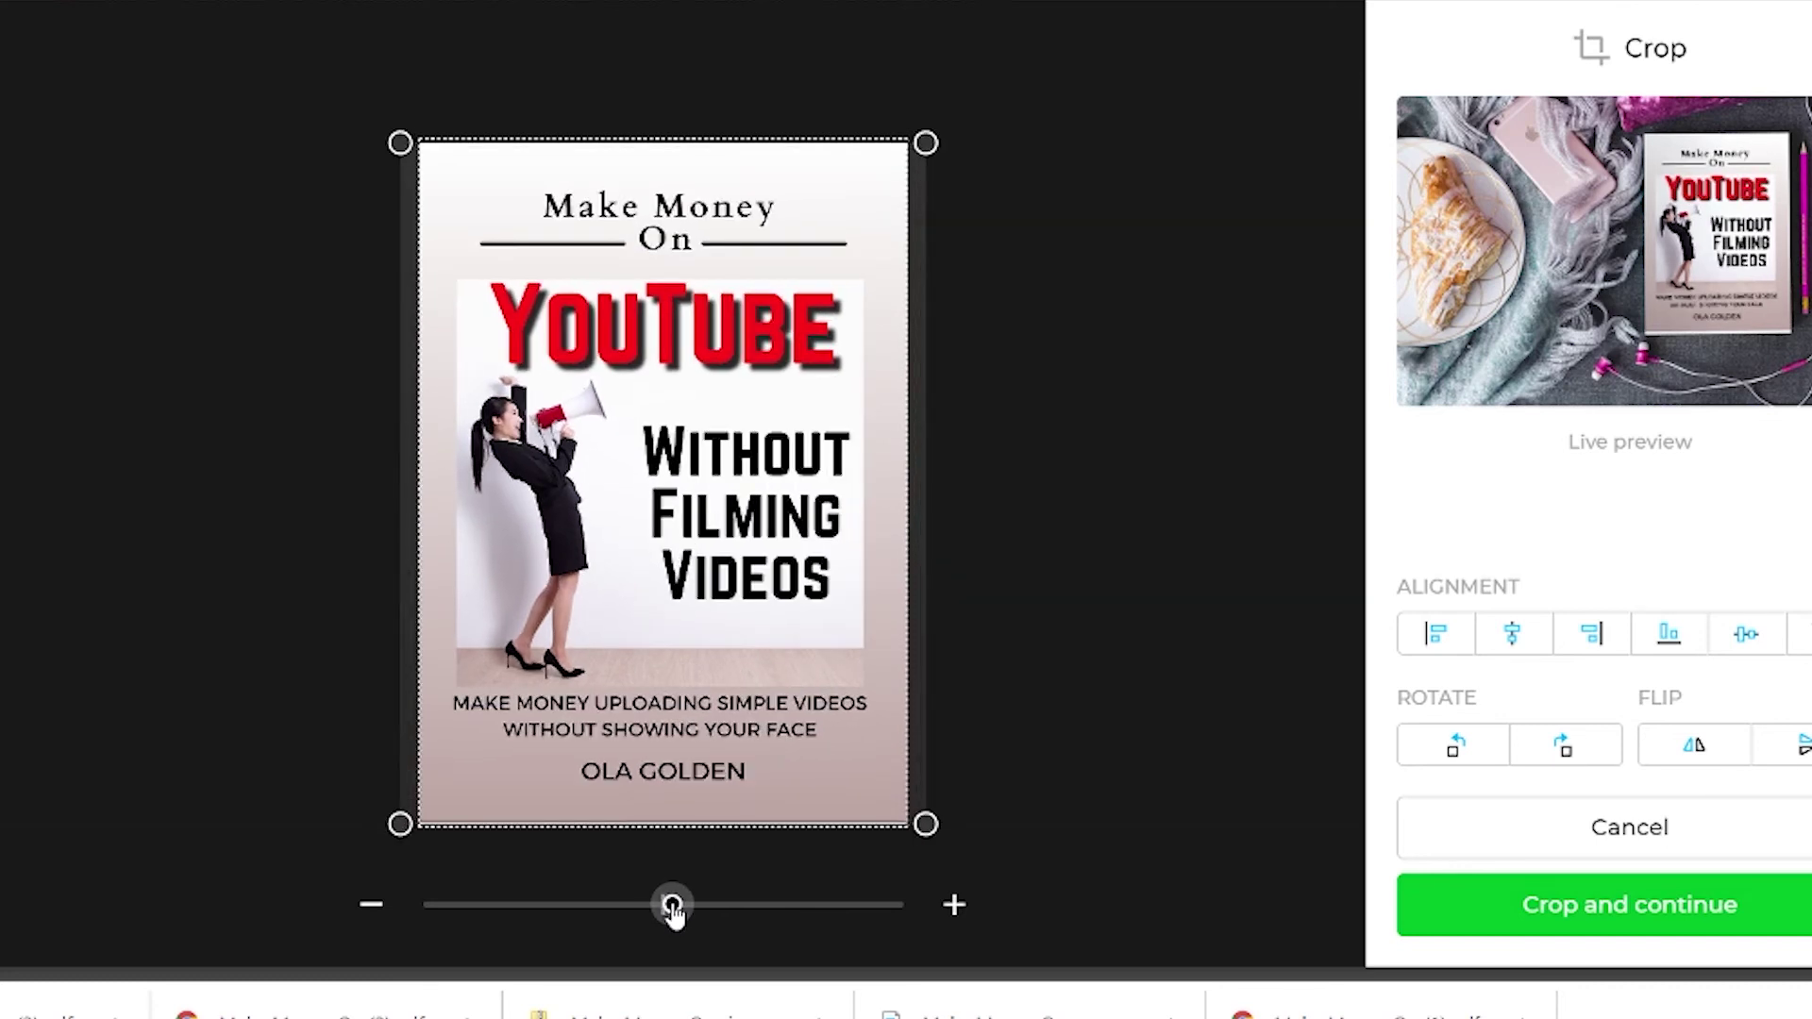
{"action": "left_click", "coordinate": [1647, 905]}
Download the mockup in High quality and return to the magazines list.
{"action": "left_click", "coordinate": [1724, 682]}
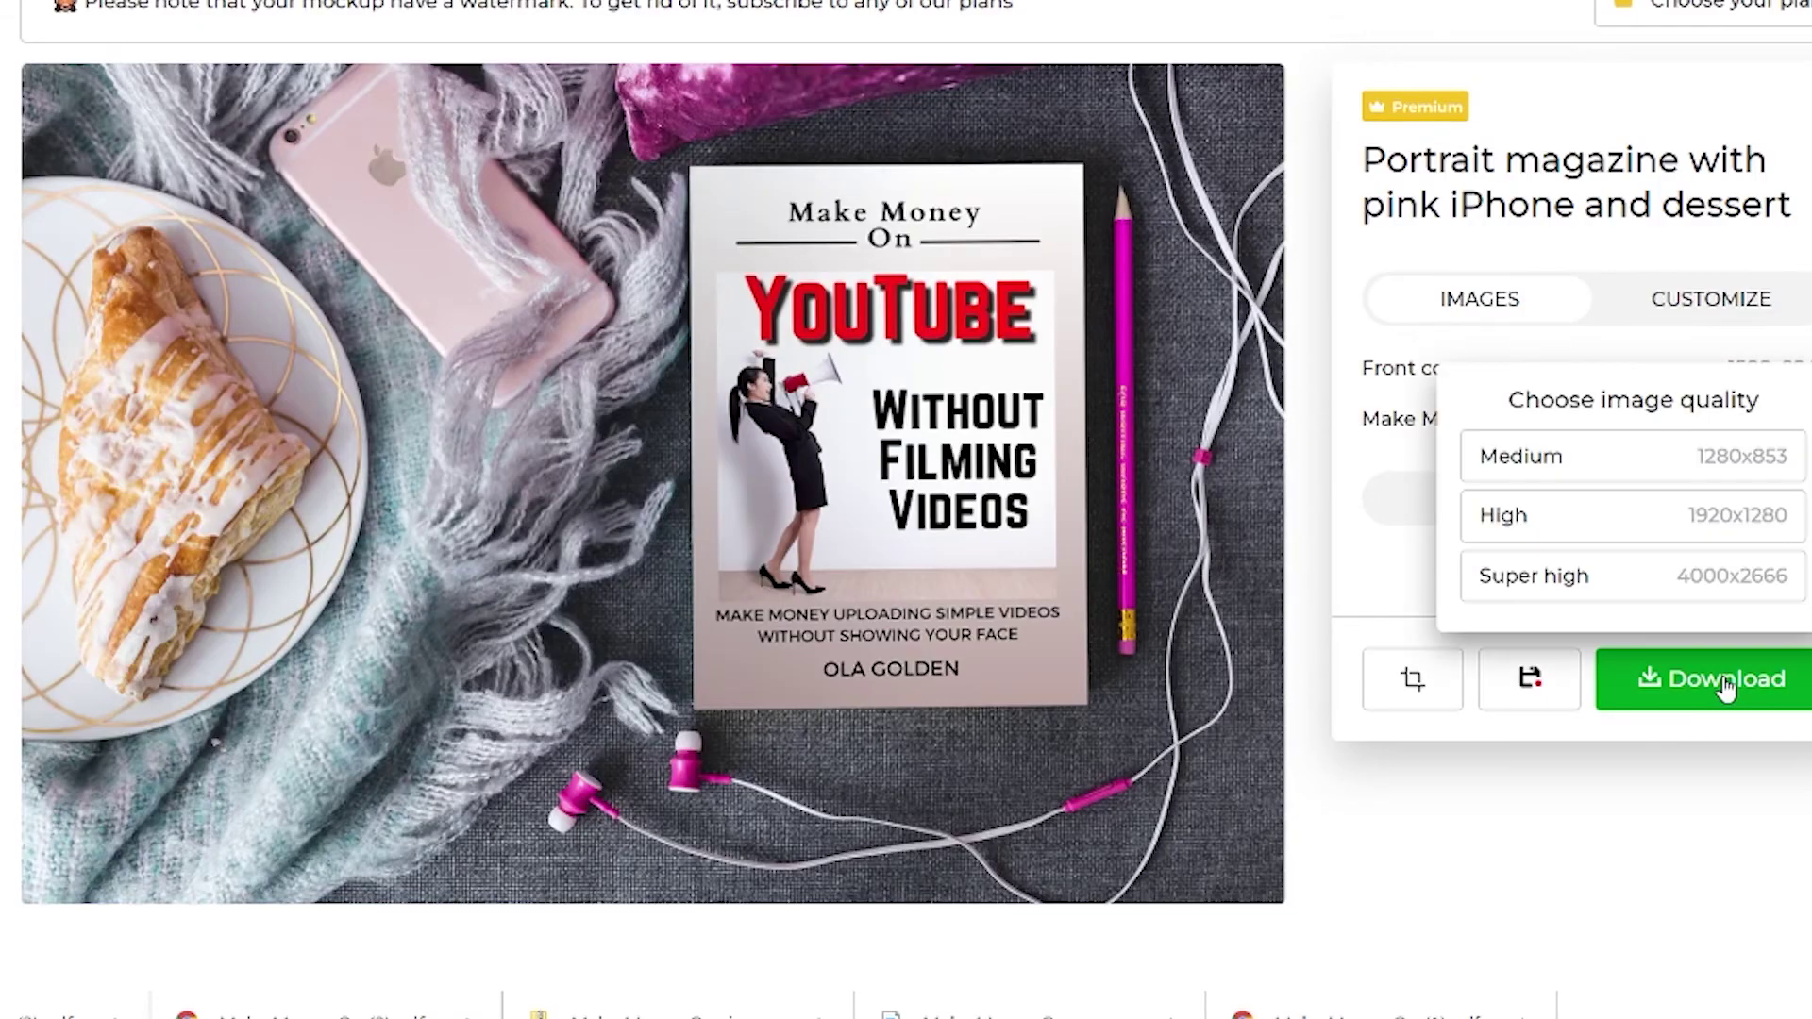
{"action": "left_click", "coordinate": [1611, 517]}
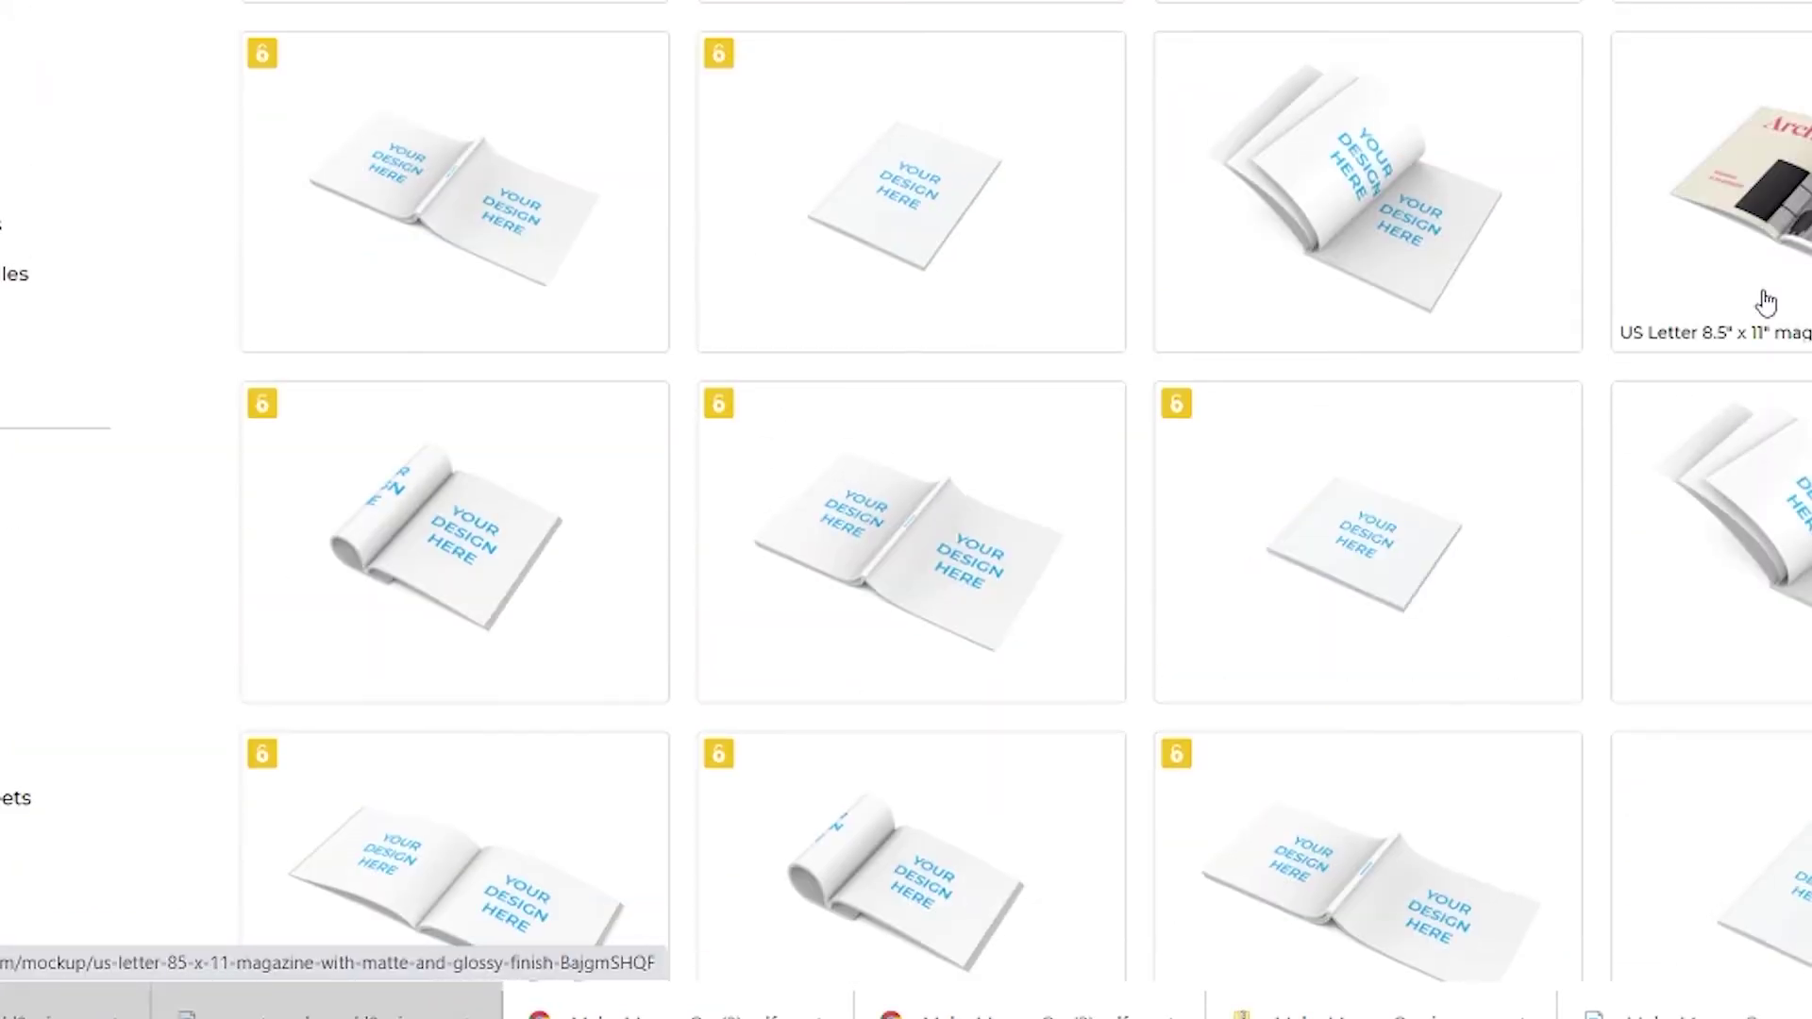
{"action": "scroll", "coordinate": [1767, 302], "scroll_direction": "up", "scroll_amount": 4}
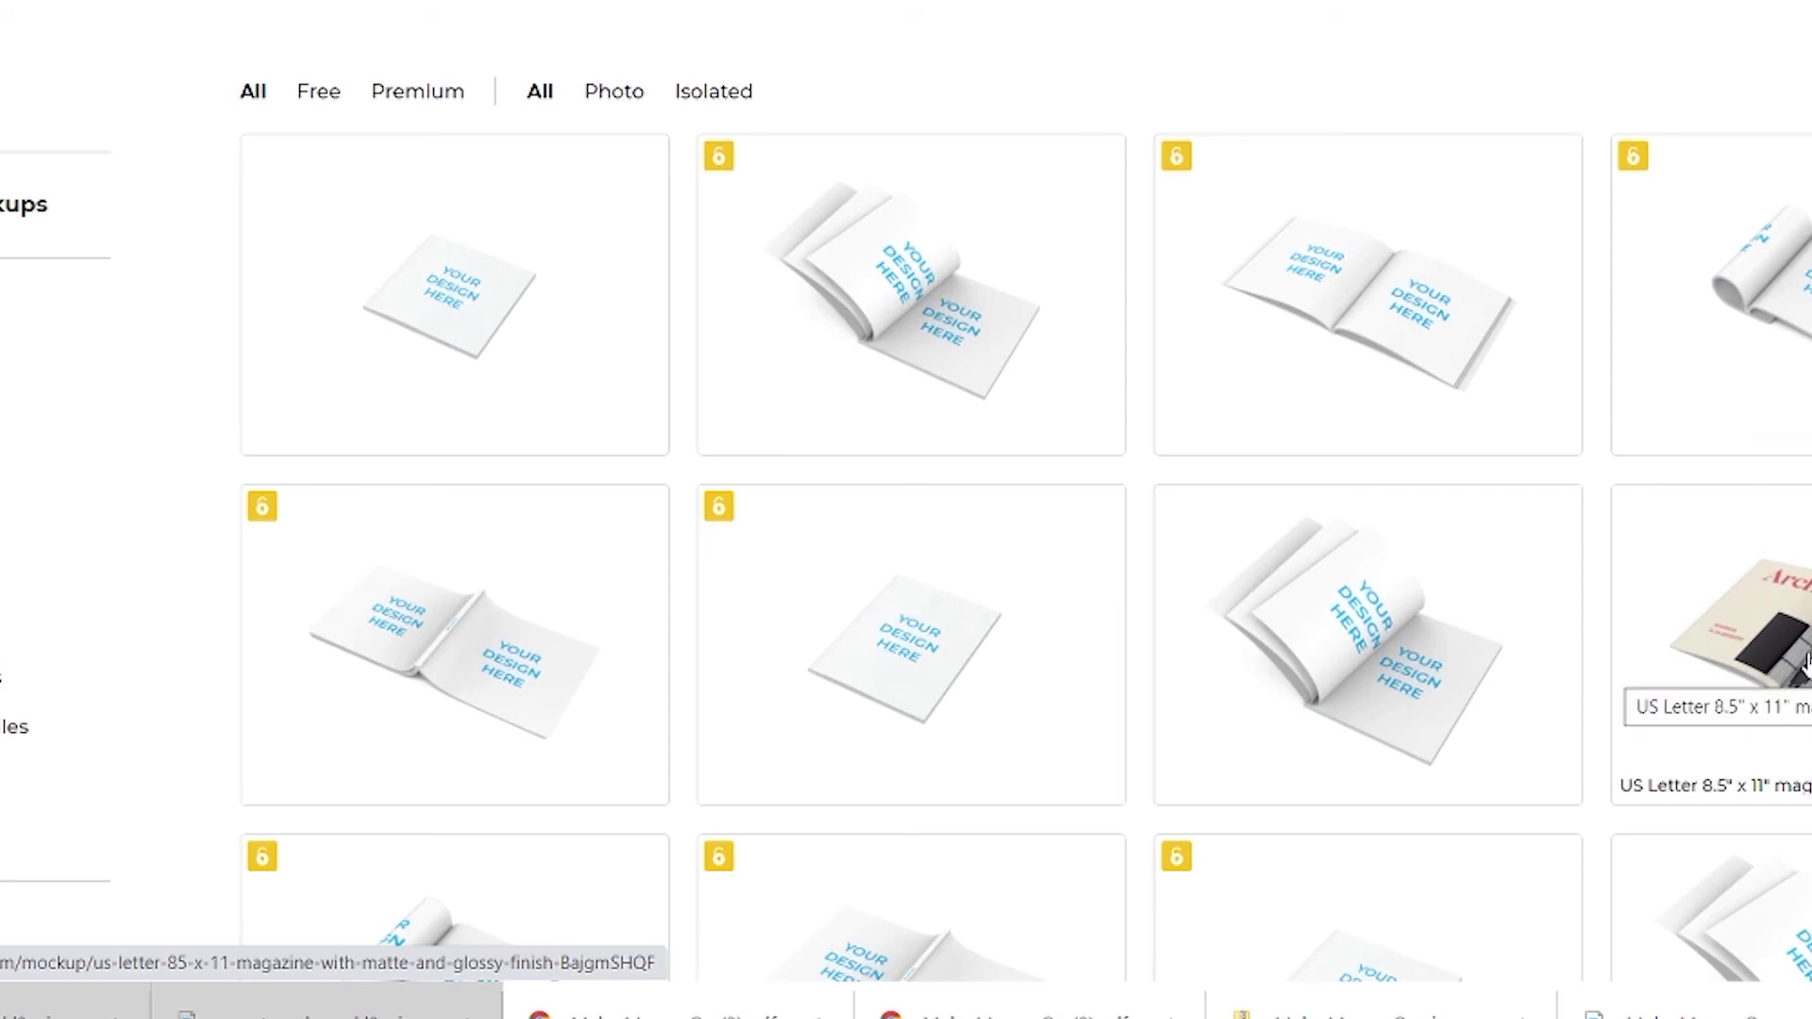
Open the US Letter 8.5" x 11" mockup and place 'Make Money On (1)' on the left page.
{"action": "left_click", "coordinate": [1804, 661]}
{"action": "left_click", "coordinate": [1486, 387]}
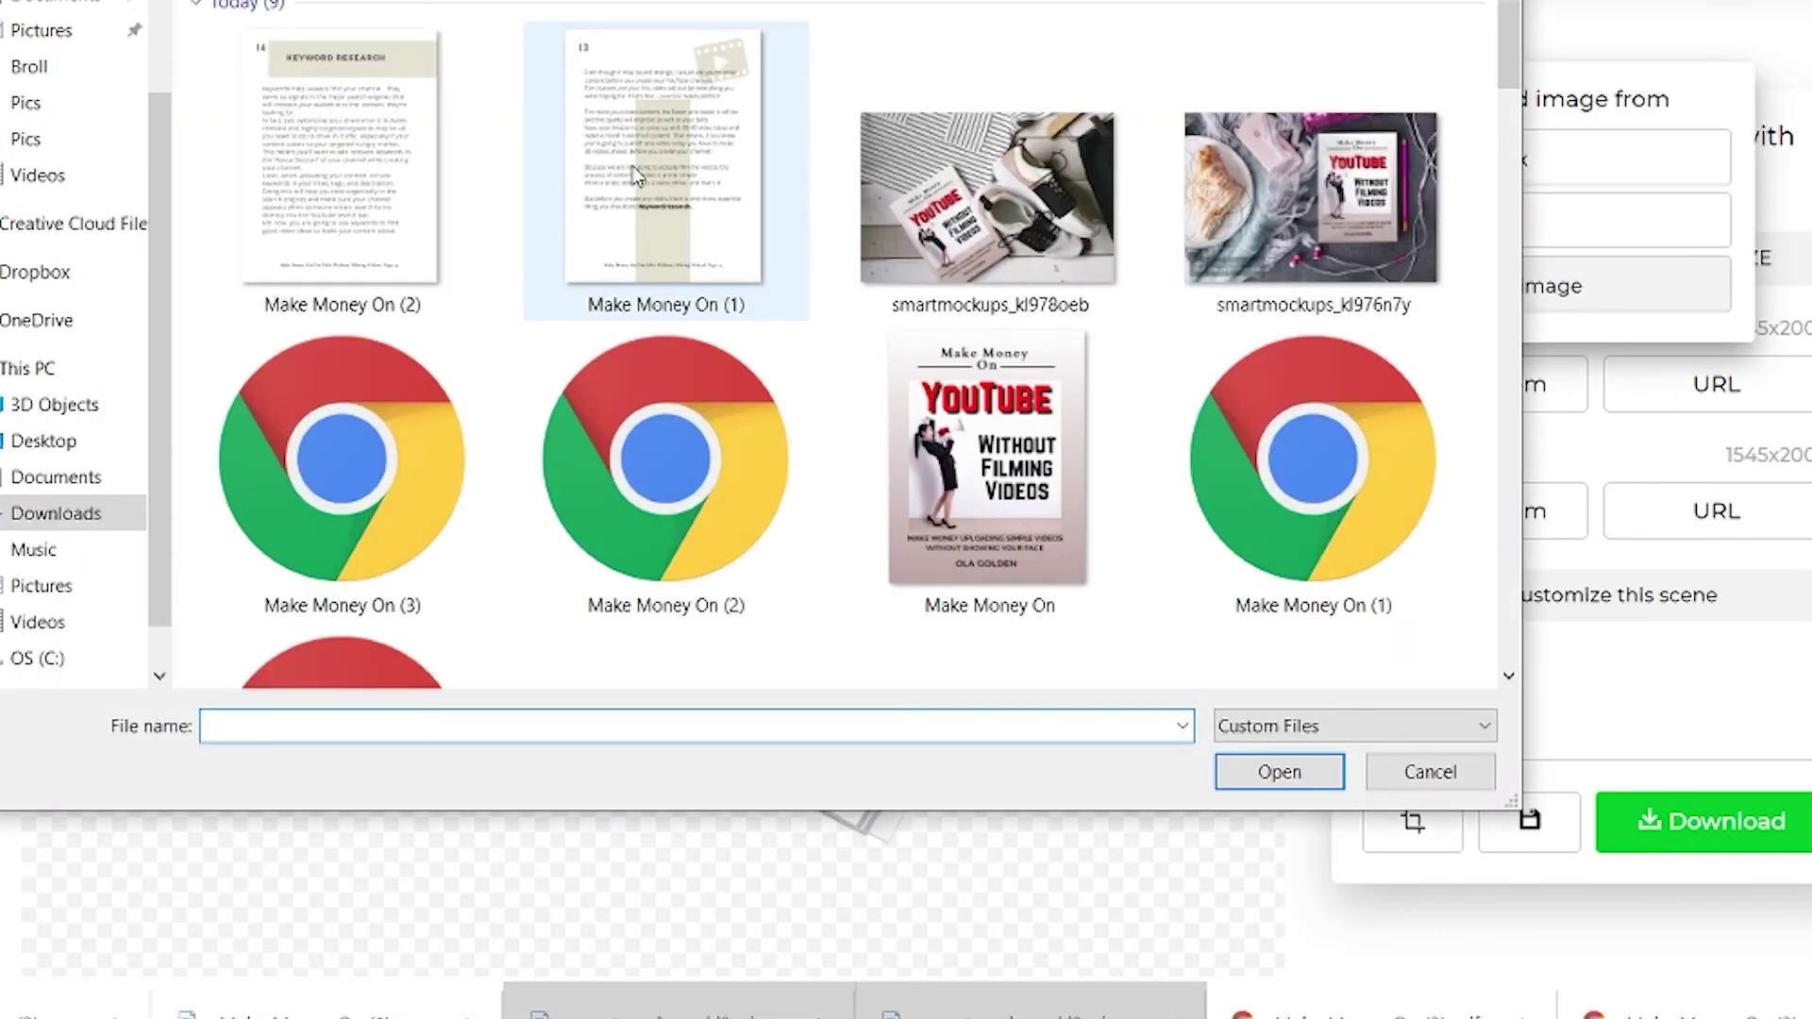
{"action": "left_click", "coordinate": [634, 175]}
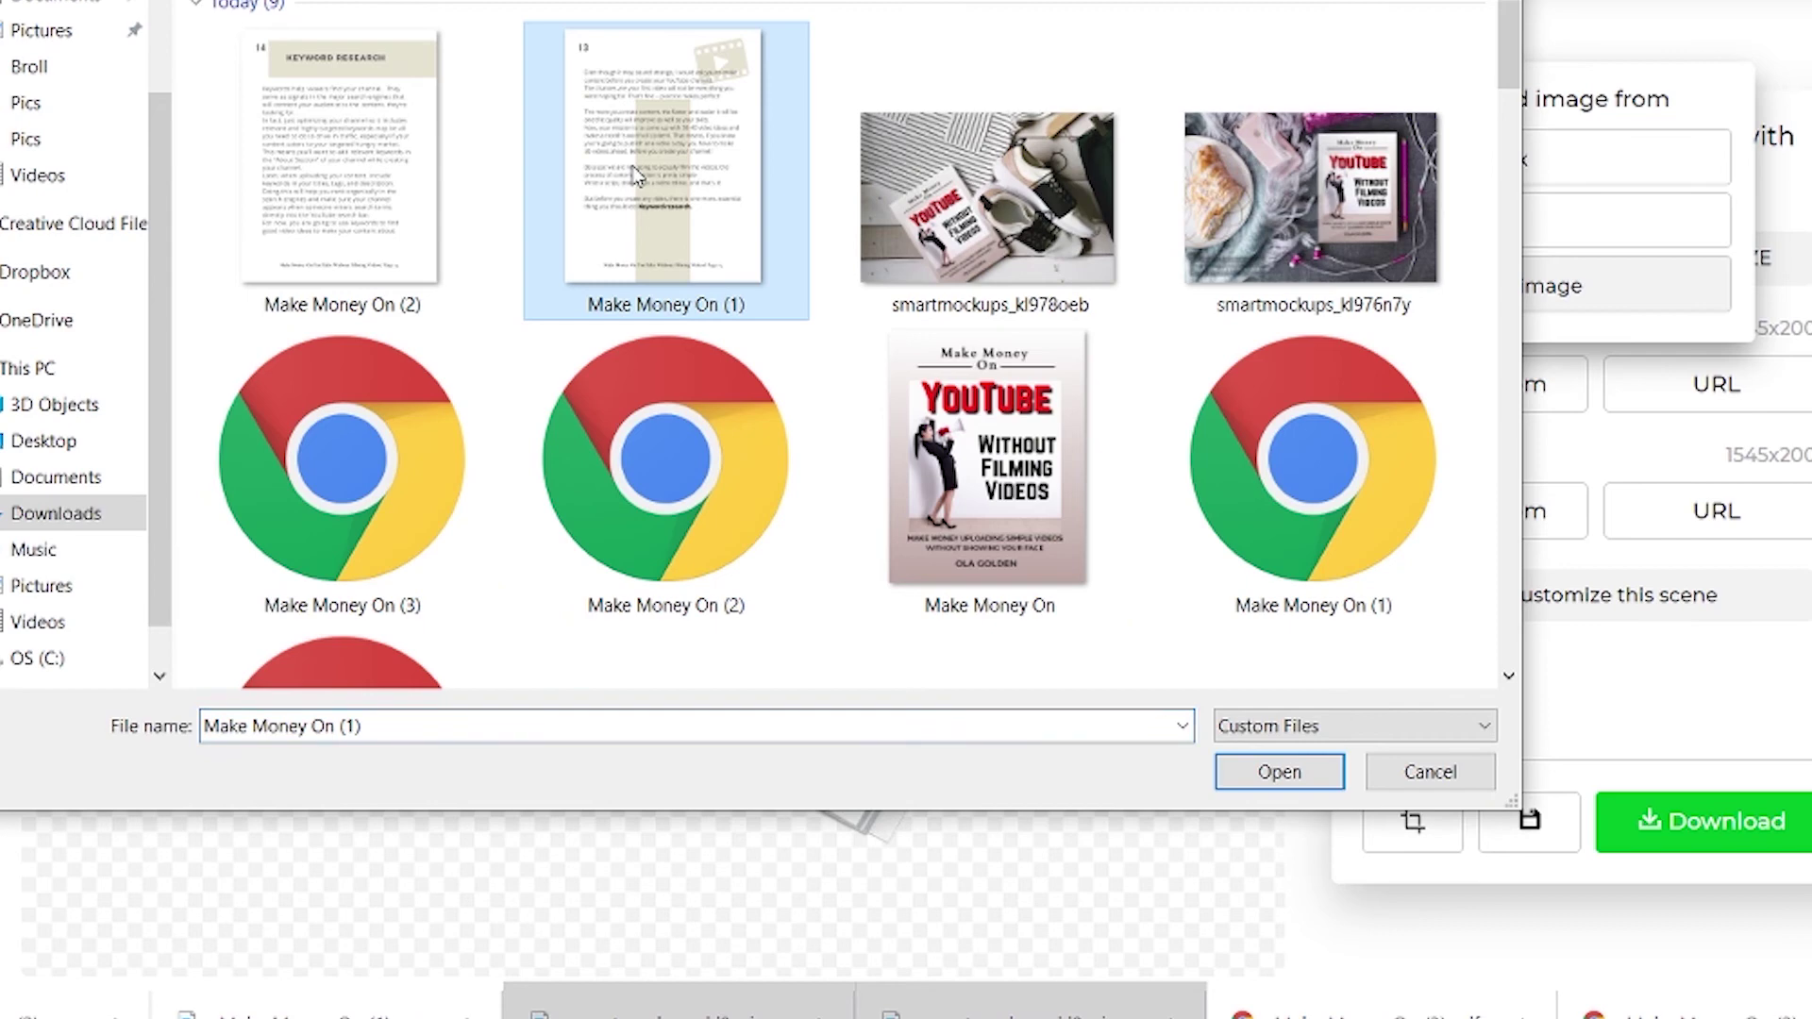
{"action": "left_click", "coordinate": [1280, 771]}
{"action": "left_click", "coordinate": [1637, 904]}
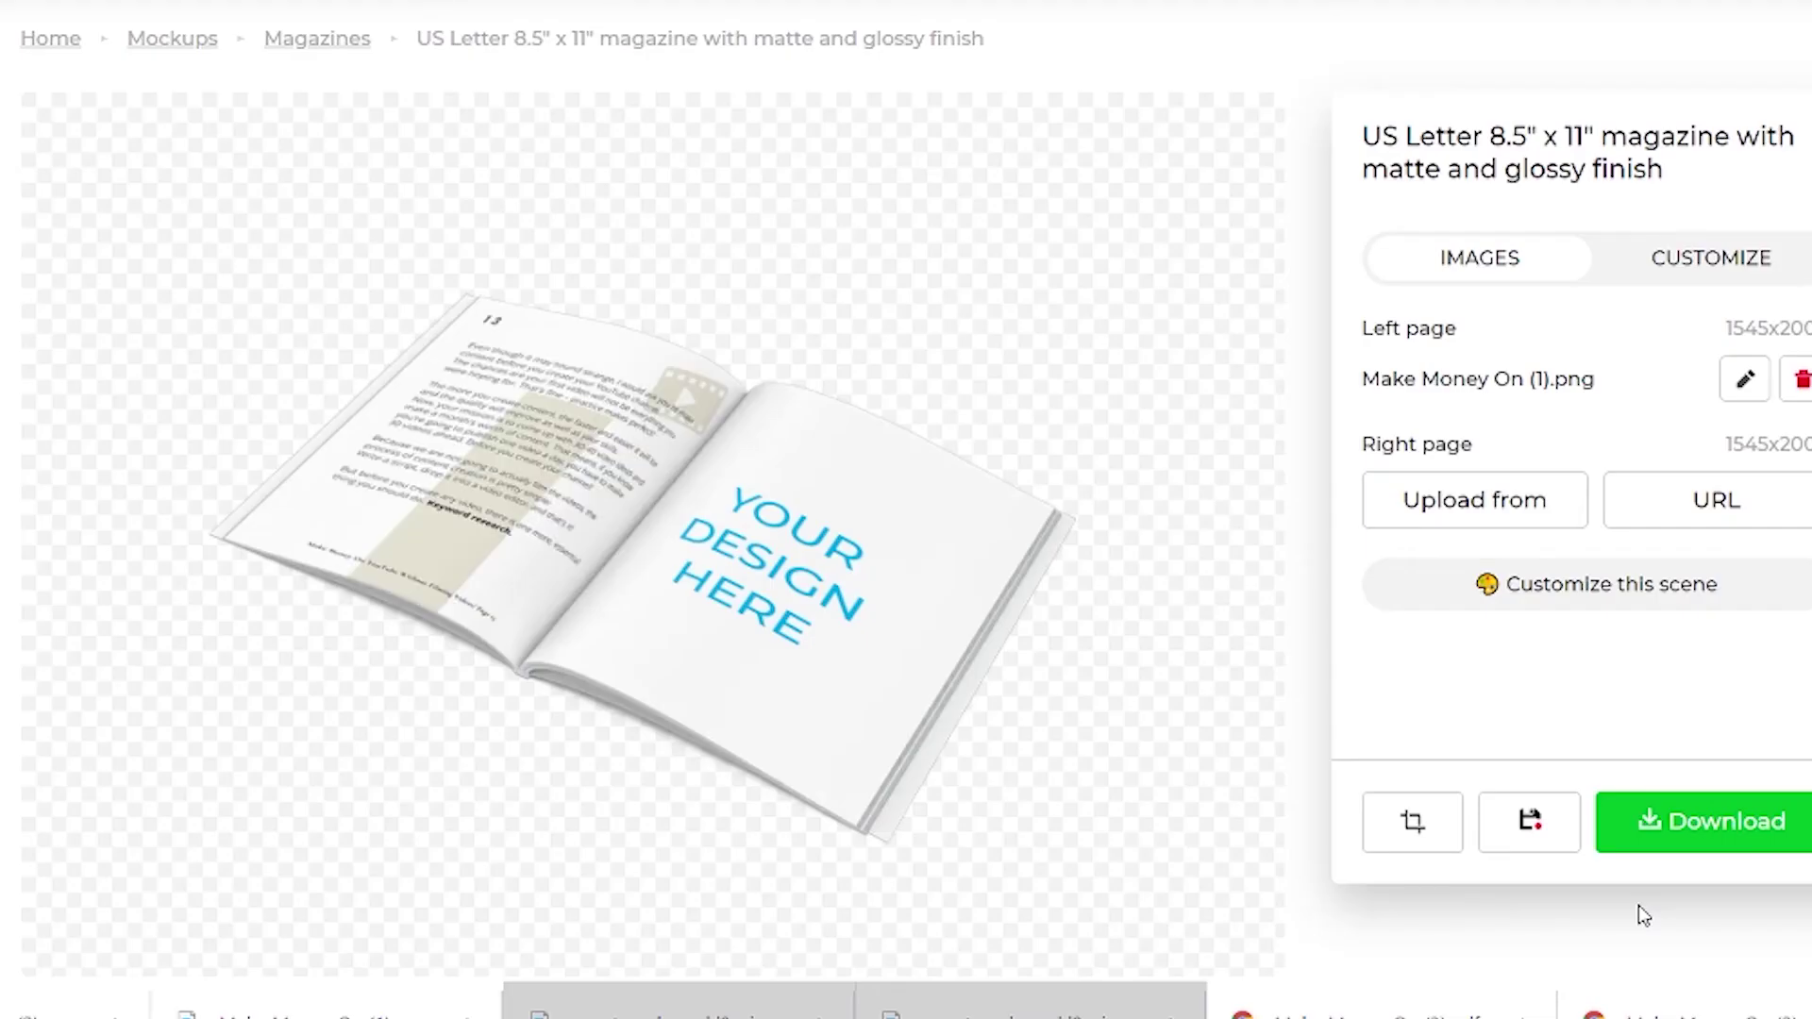
Place 'Make Money On (2)' on the right page and download the mockup in High quality.
{"action": "left_click", "coordinate": [1475, 502]}
{"action": "left_click", "coordinate": [1548, 407]}
{"action": "left_click", "coordinate": [343, 179]}
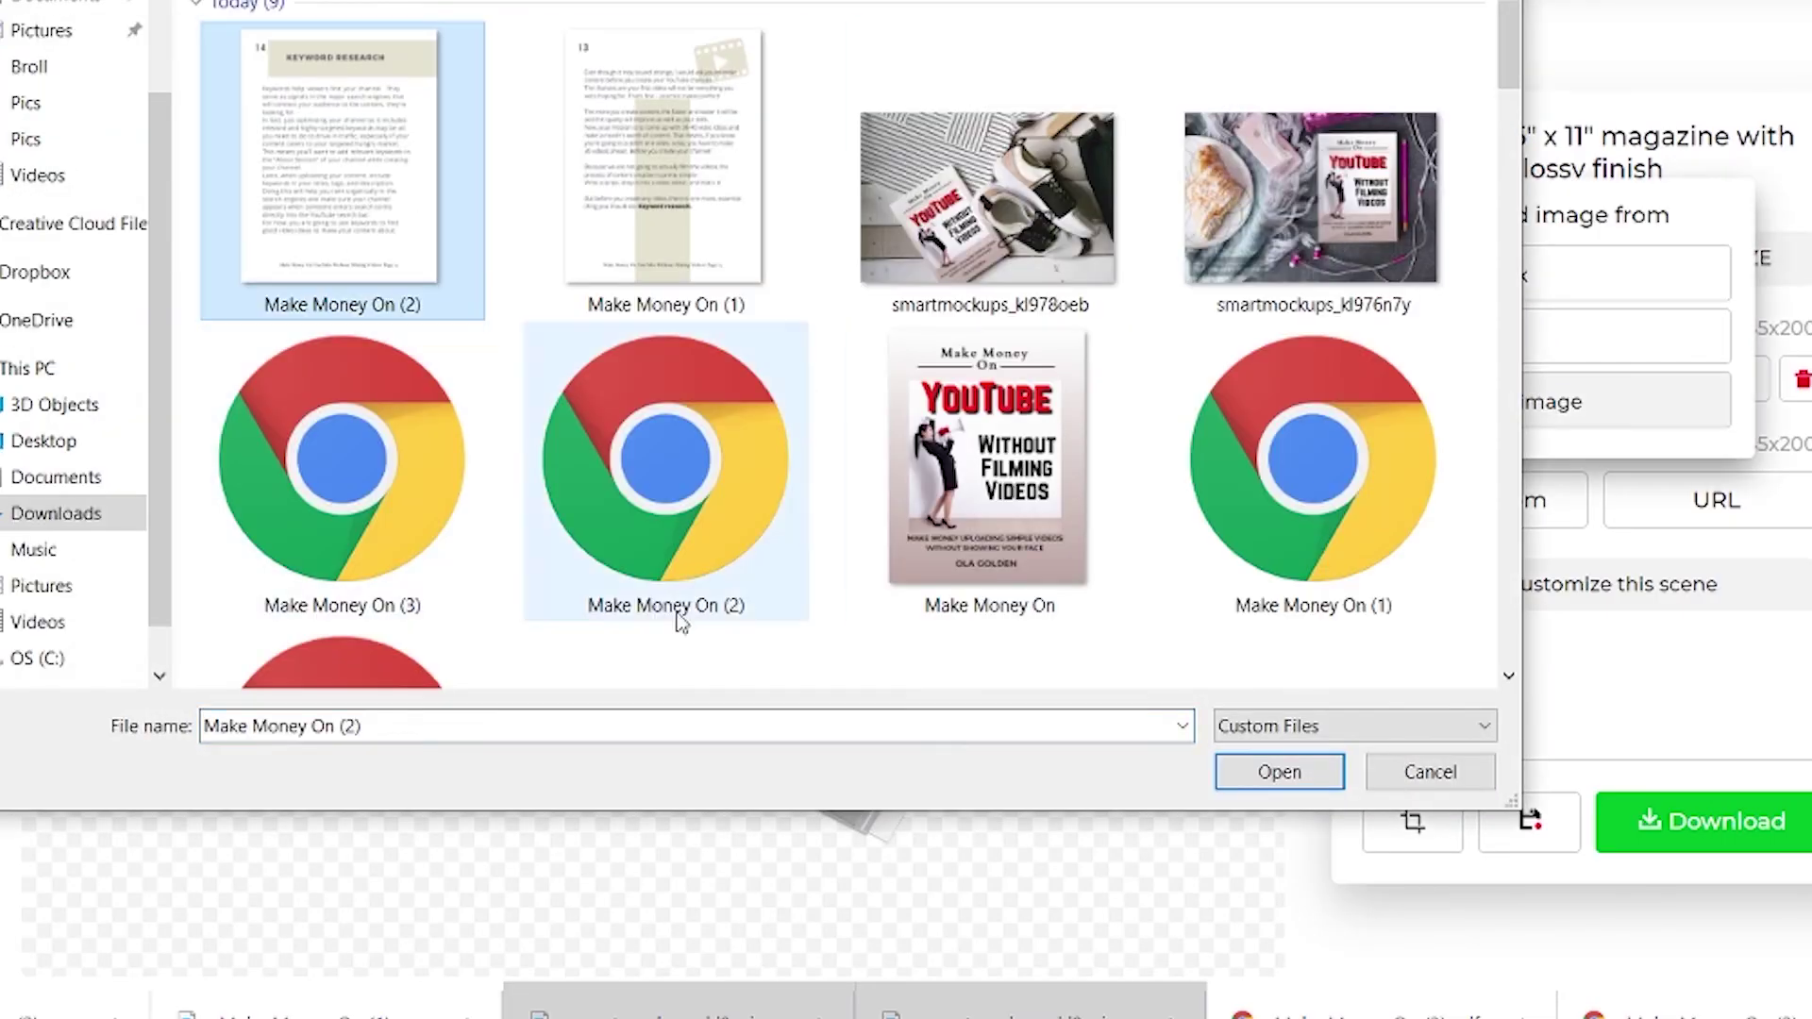
{"action": "left_click", "coordinate": [1281, 770]}
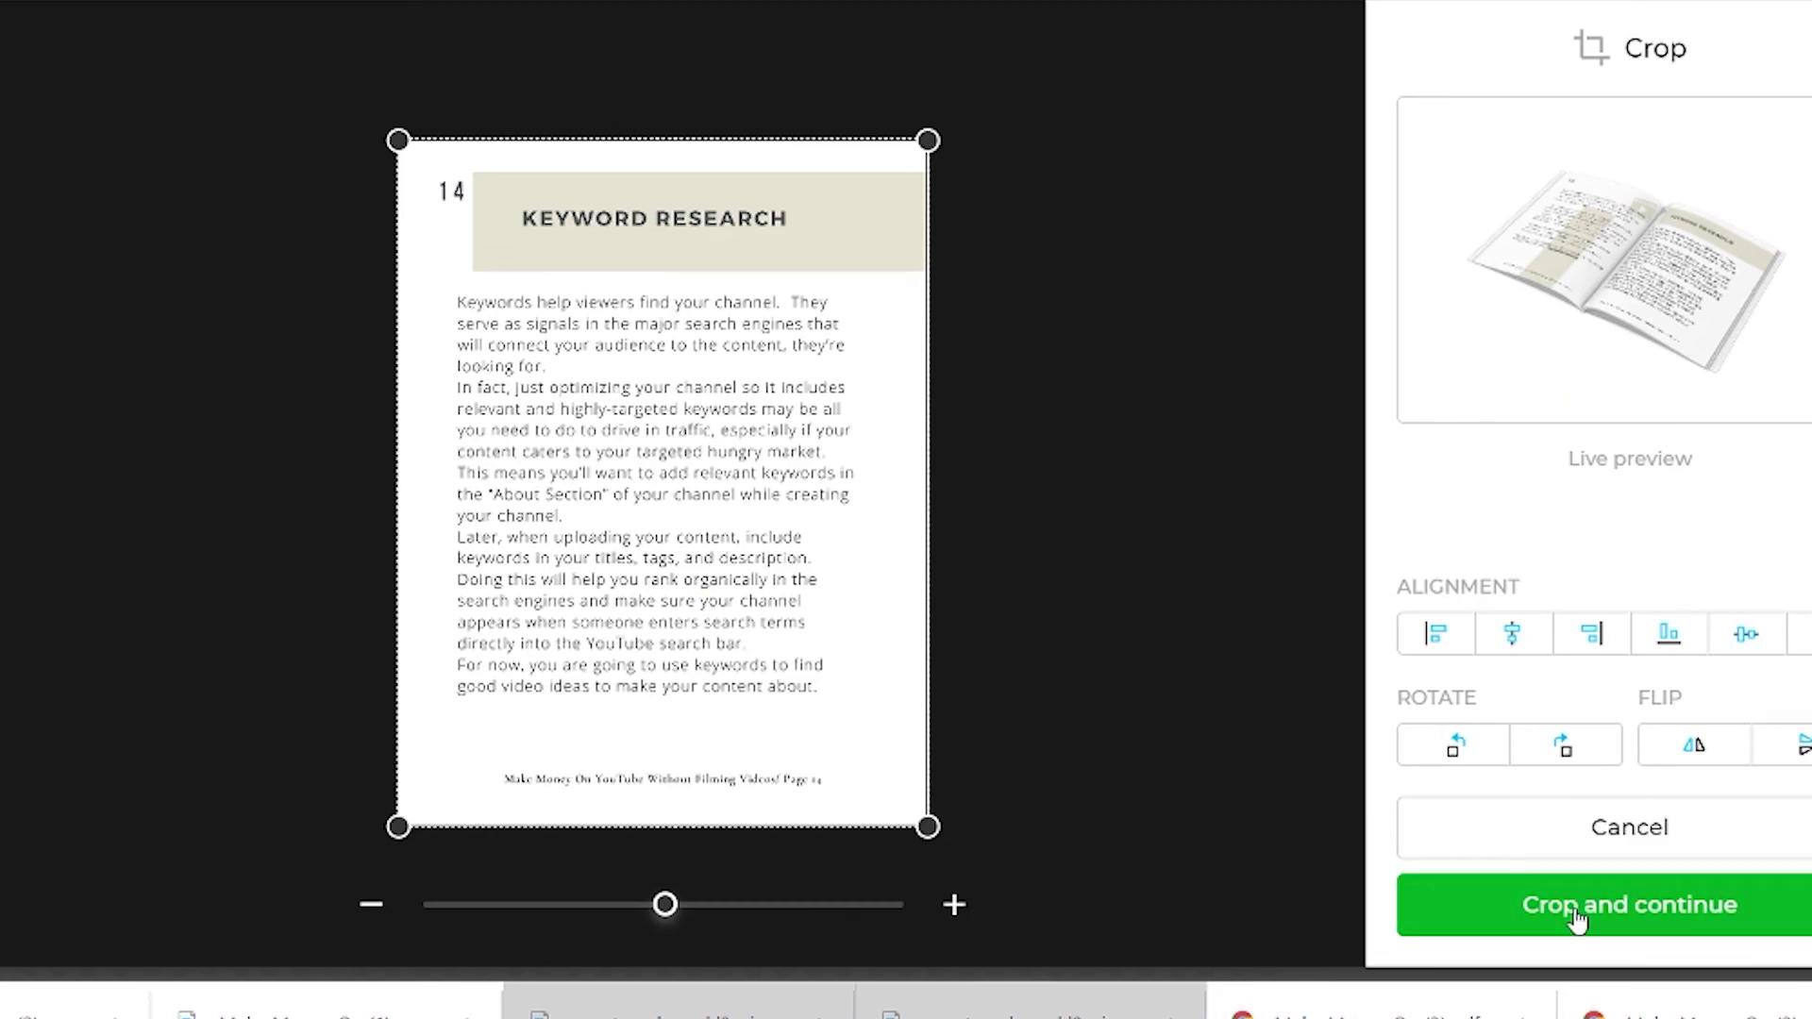
{"action": "left_click", "coordinate": [1577, 912]}
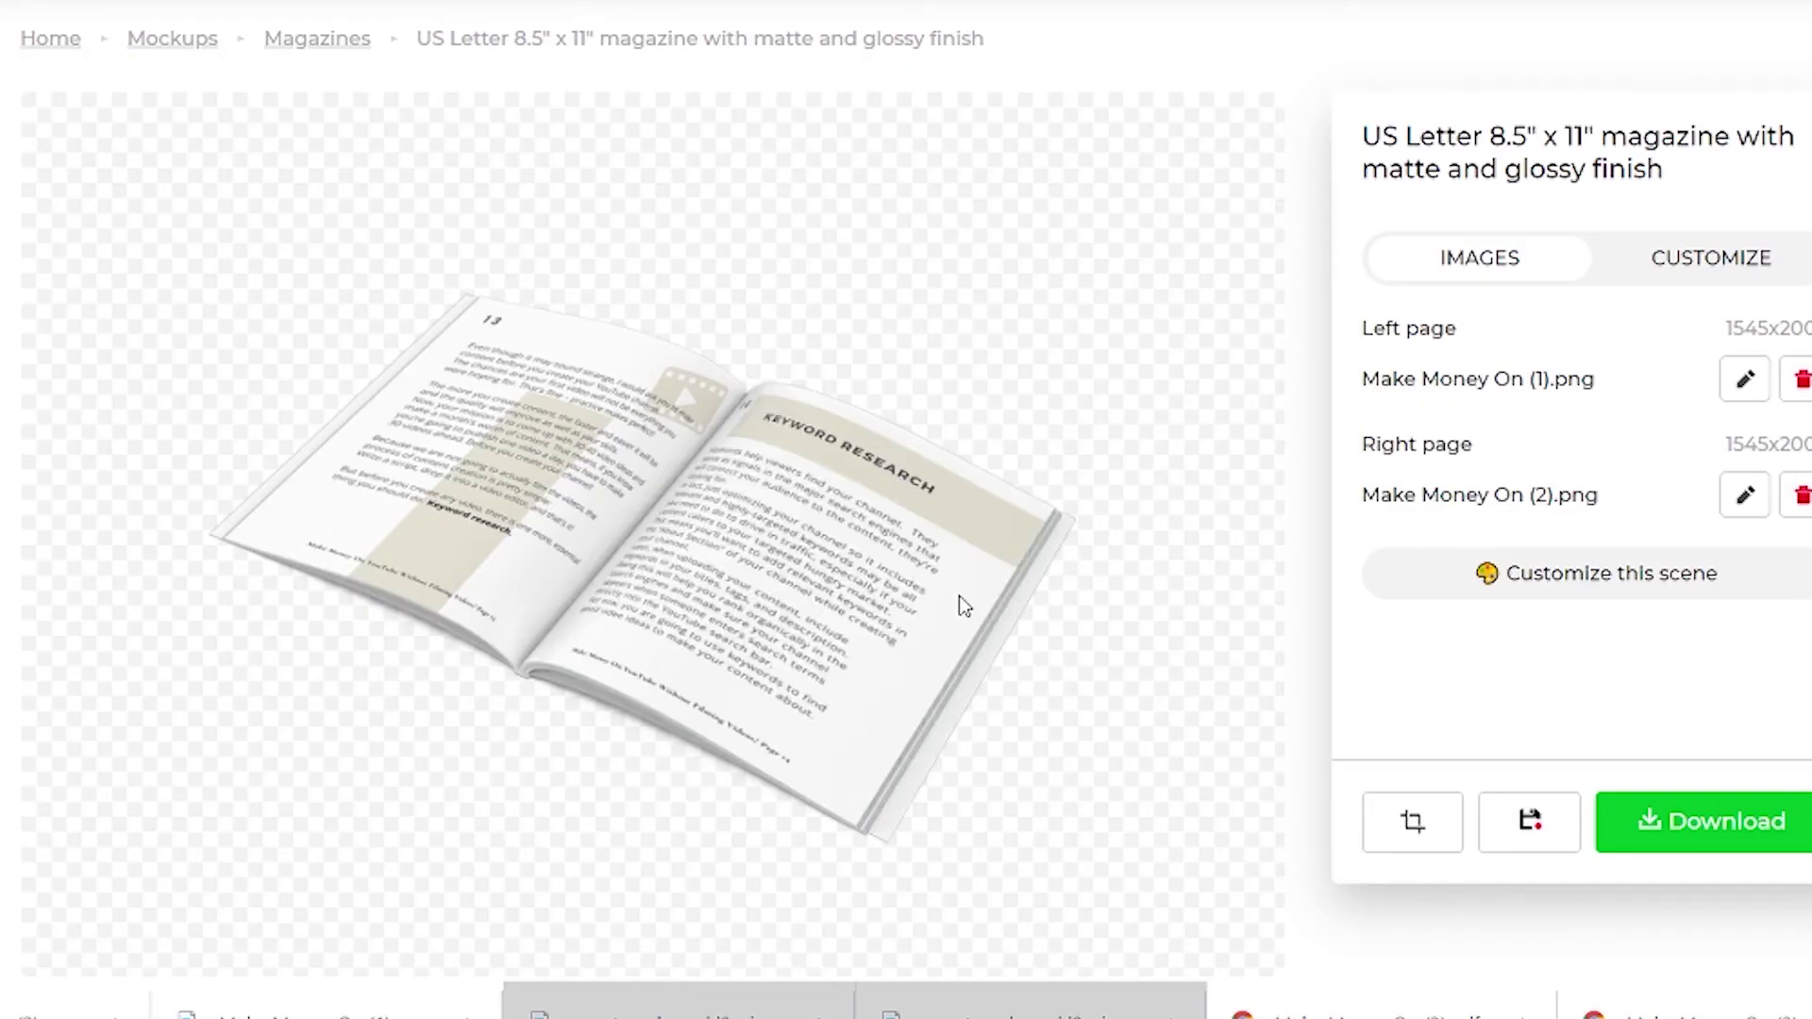
{"action": "left_click", "coordinate": [1702, 826]}
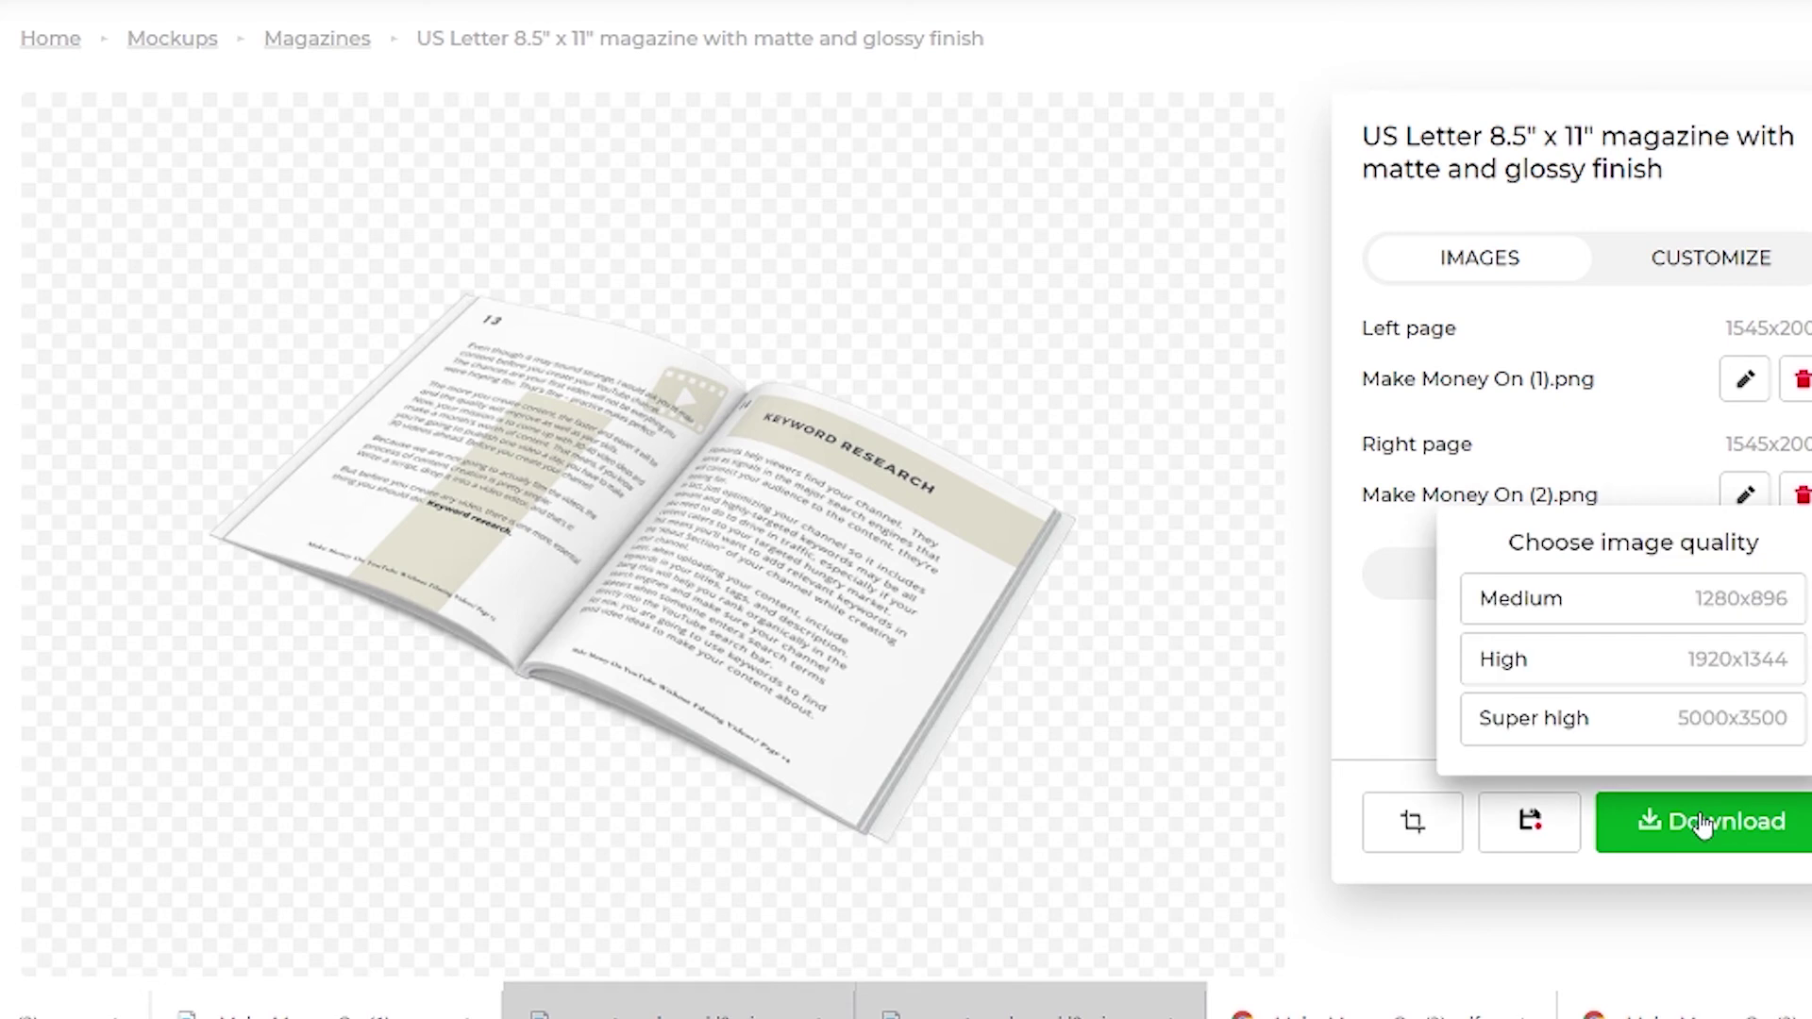
{"action": "left_click", "coordinate": [1583, 660]}
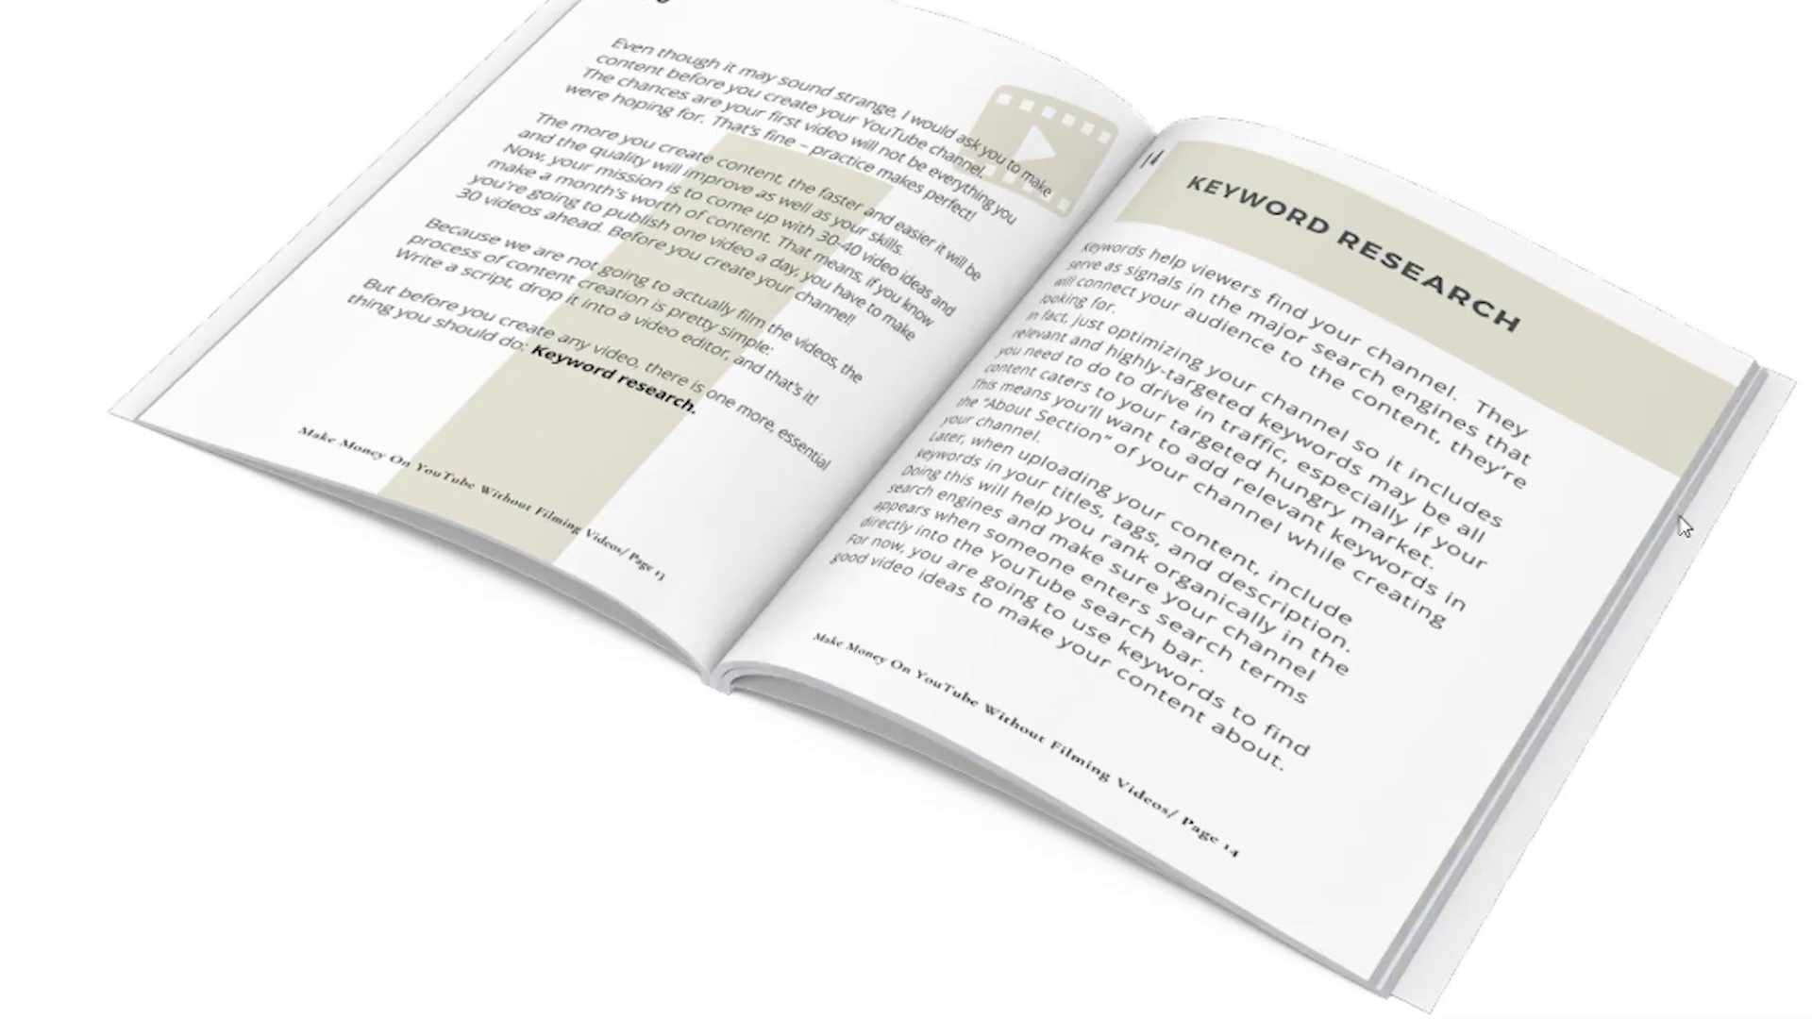